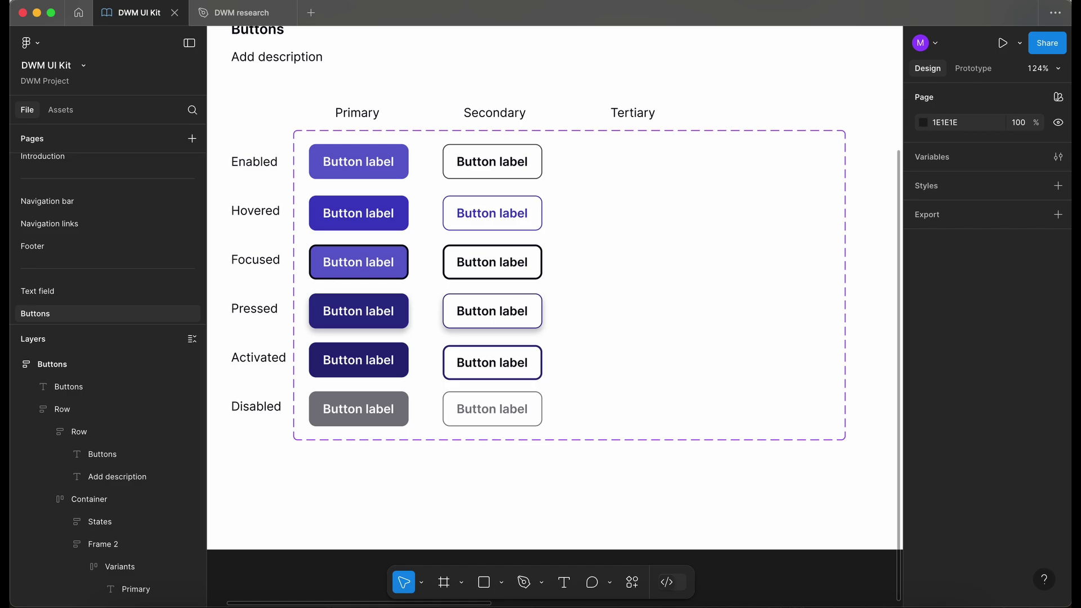
Step: Duplicate the Enabled Secondary button into the Tertiary column and set the copy's Style to Tertiary
click(594, 163)
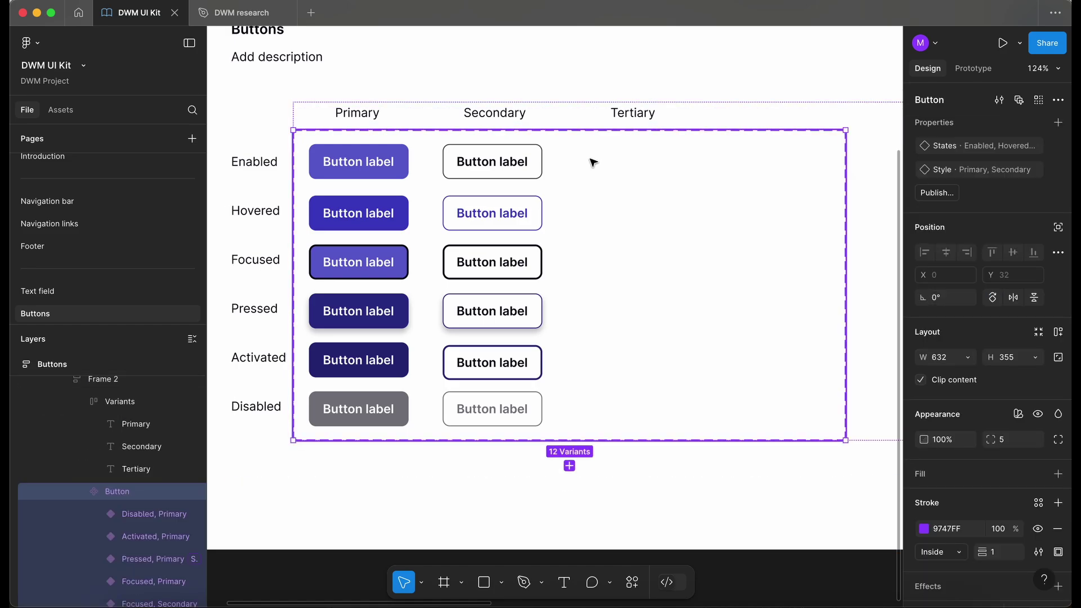
click(527, 165)
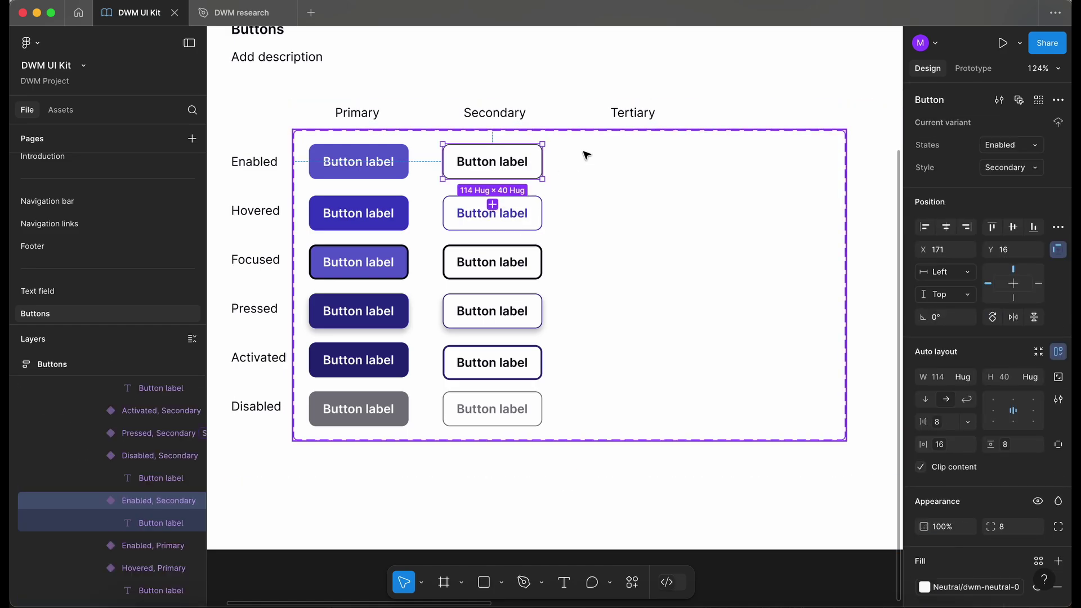
scroll(584, 154, up, 3)
click(470, 215)
drag(499, 182, 672, 178)
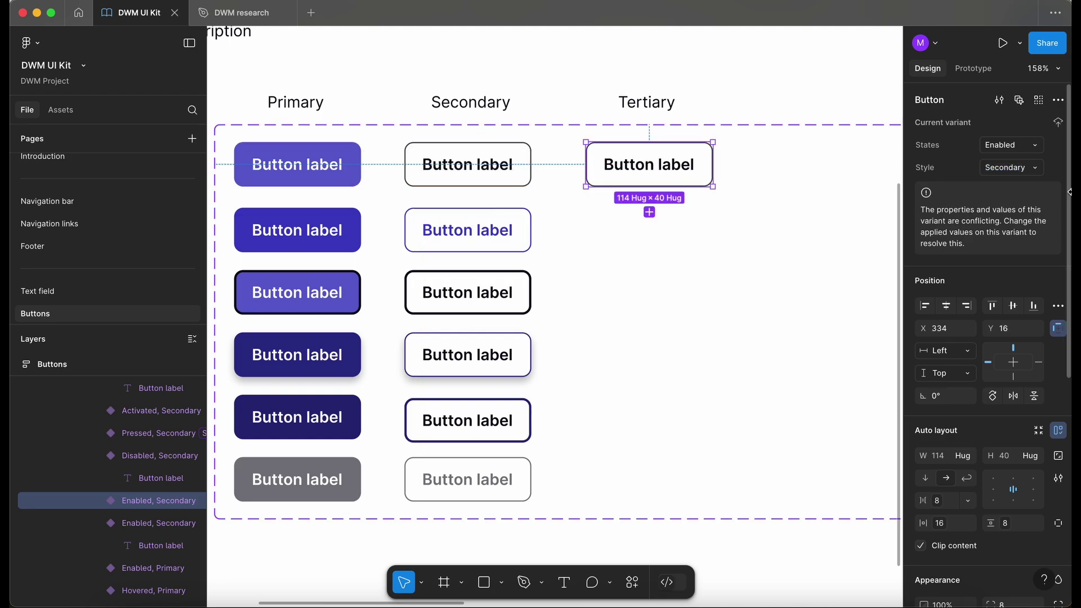
click(1008, 168)
text(Tertiary)
key(Return)
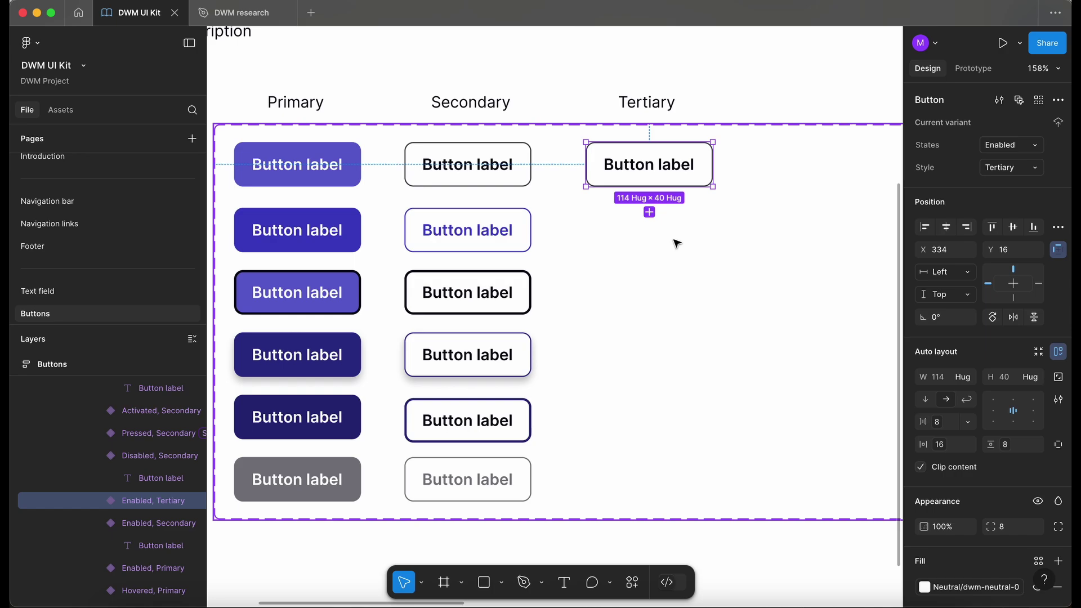
Step: Remove the stroke from the Enabled Tertiary button
scroll(1028, 482, down, 5)
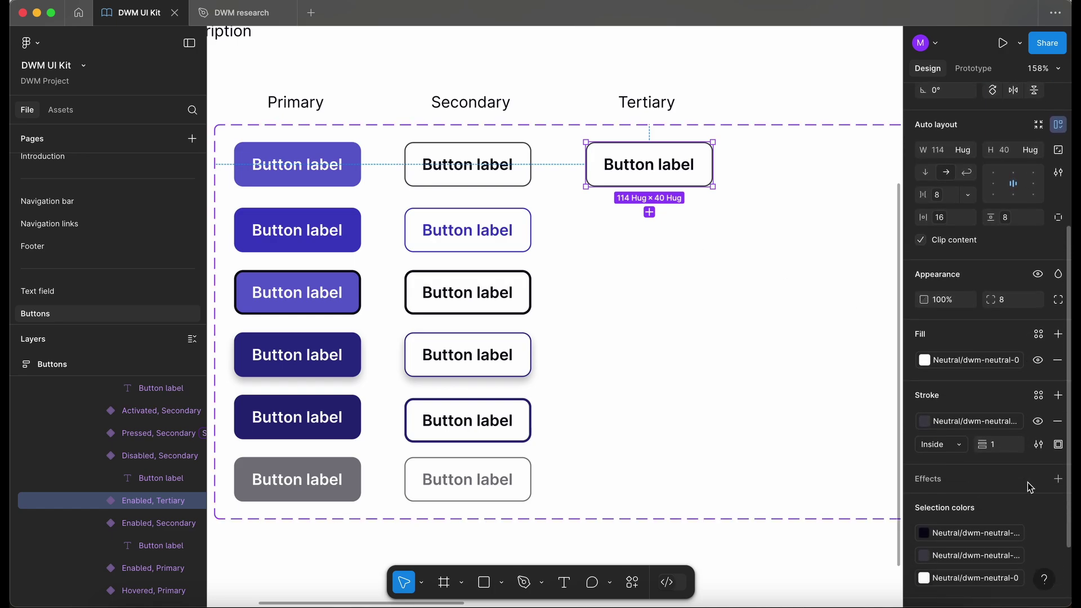
click(1058, 420)
scroll(713, 224, left, 1)
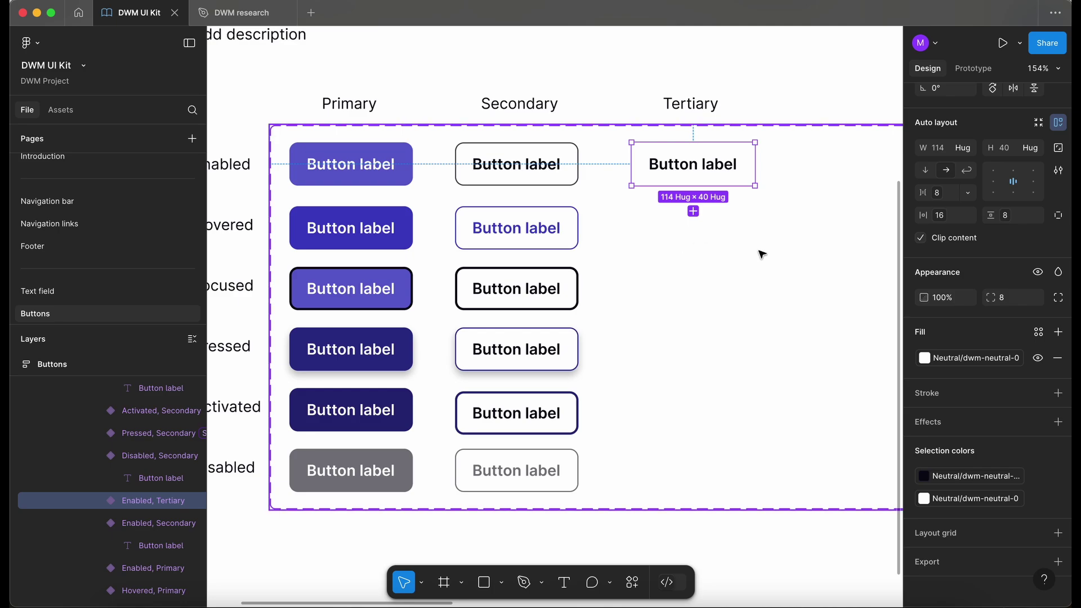
Step: Add a copy of the Enabled Tertiary button in the Hovered row and set its state to Hovered
click(693, 211)
drag(712, 186, 713, 243)
click(1022, 152)
text(Hovered)
Step: Check the Hovered Secondary button's stroke colour and apply a dwm-sapphire-300 stroke to the Hovered Tertiary button
click(558, 229)
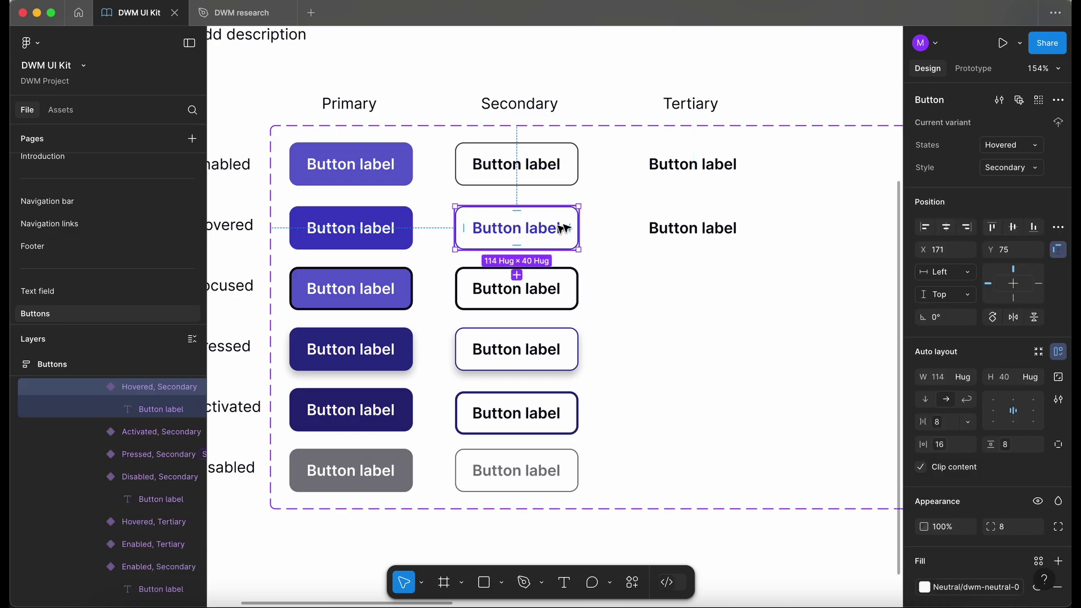
scroll(1012, 517, down, 5)
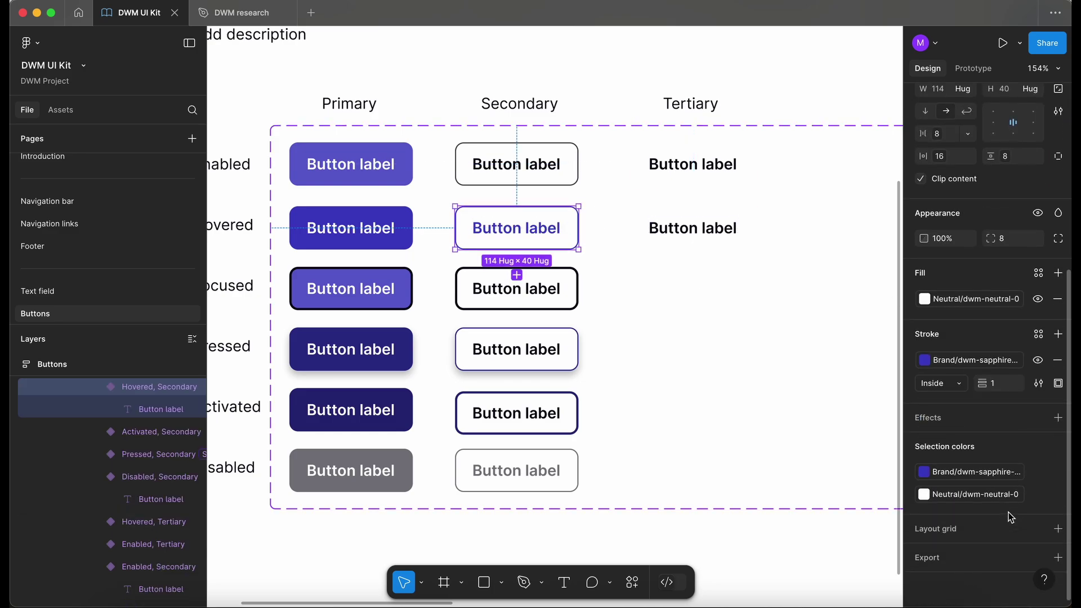
click(973, 360)
click(727, 225)
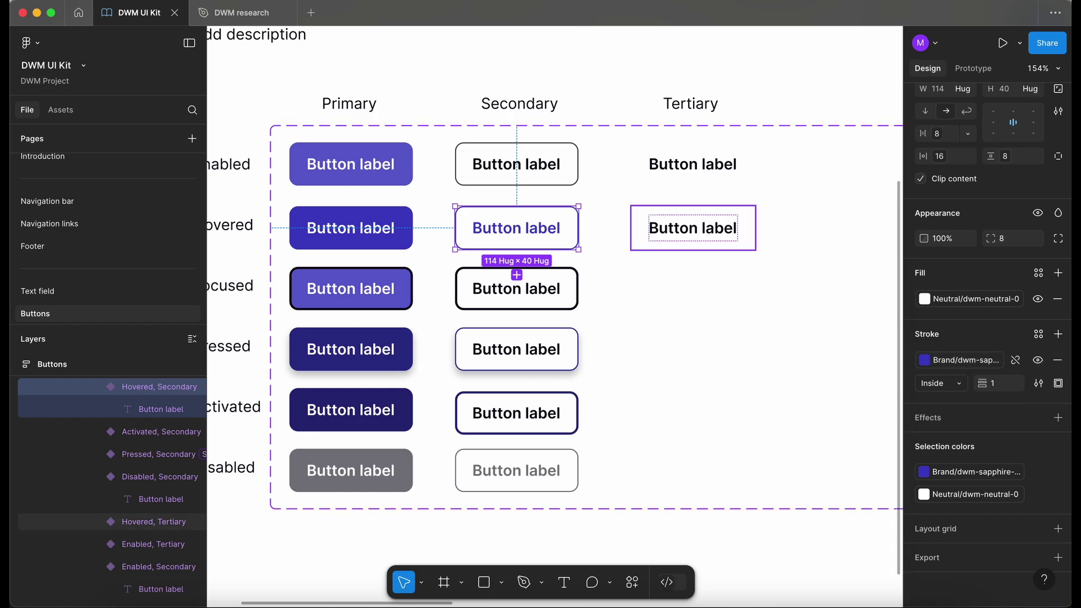
click(718, 233)
click(1039, 390)
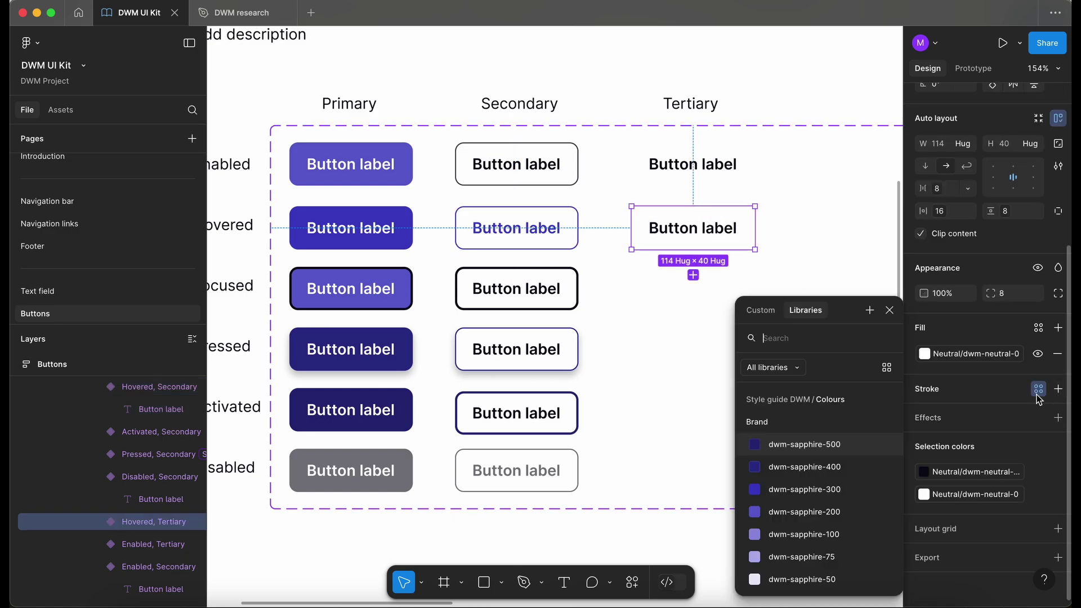
click(814, 491)
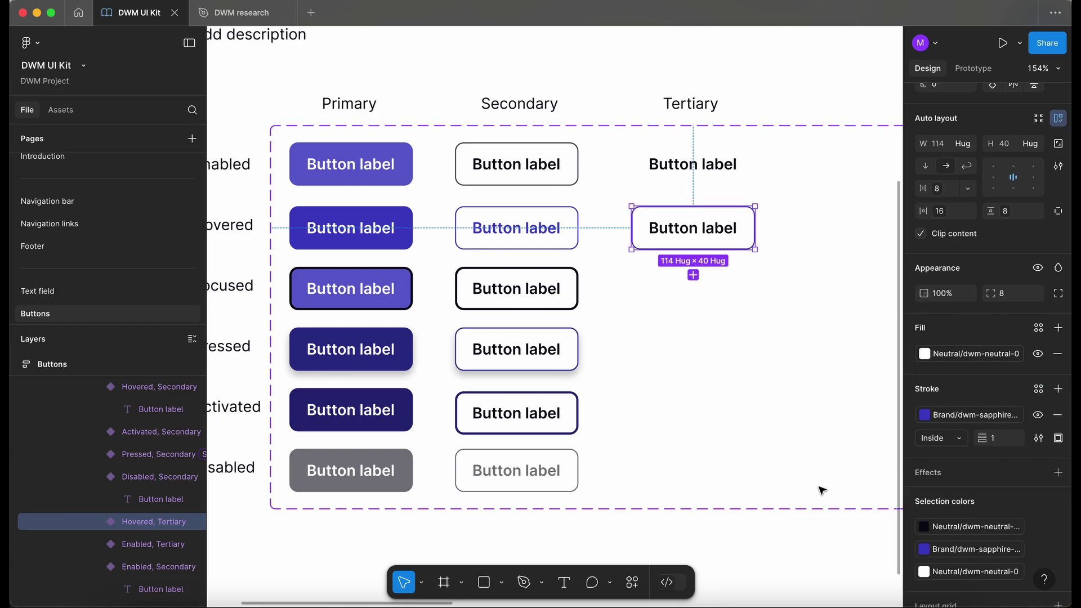
Step: Recolour the Hovered Tertiary button's label with dwm-sapphire-300, using the Hovered Secondary label as reference
click(705, 323)
scroll(674, 226, up, 5)
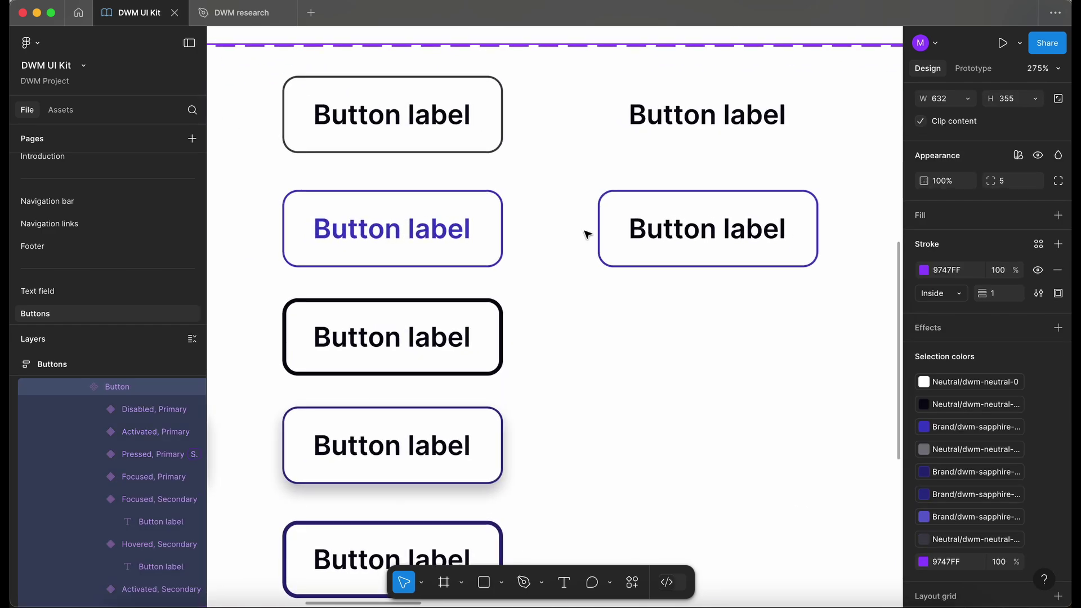
double_click(459, 230)
click(972, 468)
click(811, 309)
double_click(708, 228)
click(972, 465)
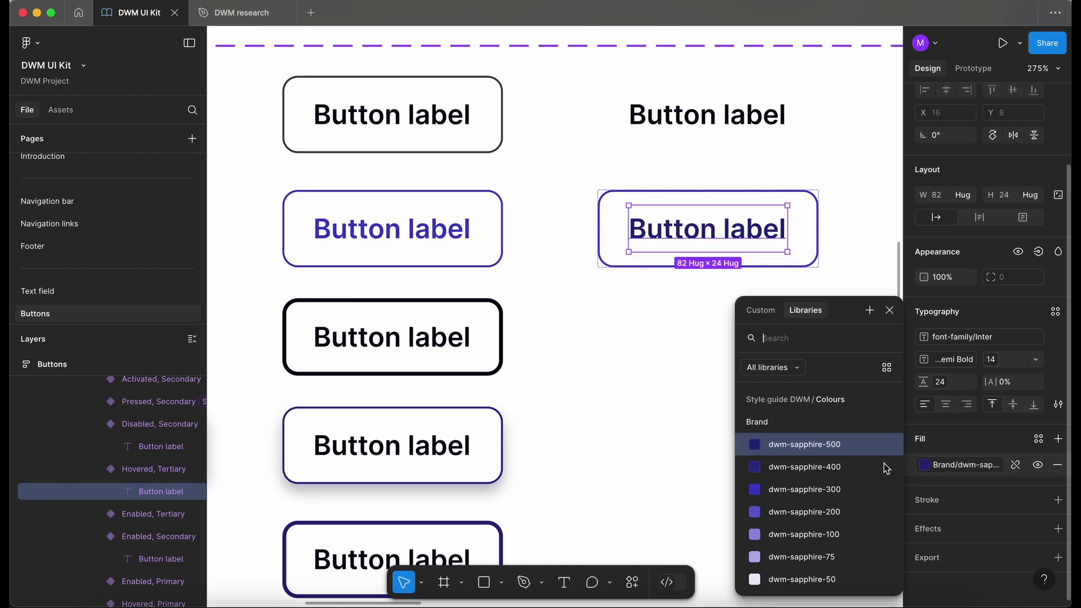
click(832, 491)
click(669, 362)
Step: Duplicate the Focused Secondary button into the Tertiary column and set the copy's Style to Tertiary
scroll(669, 362, down, 5)
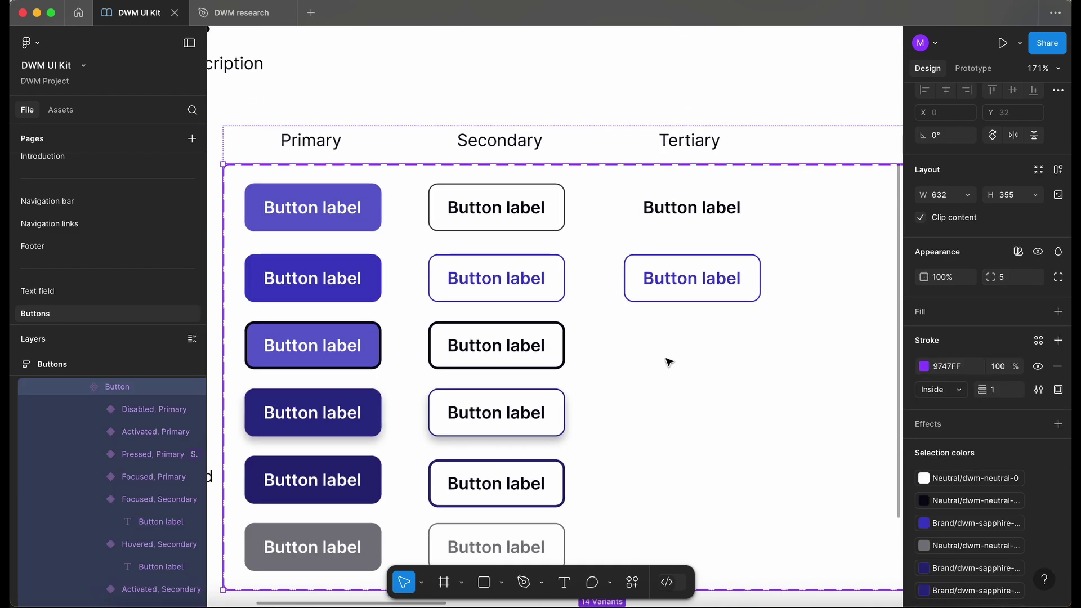
click(498, 324)
drag(499, 331, 697, 325)
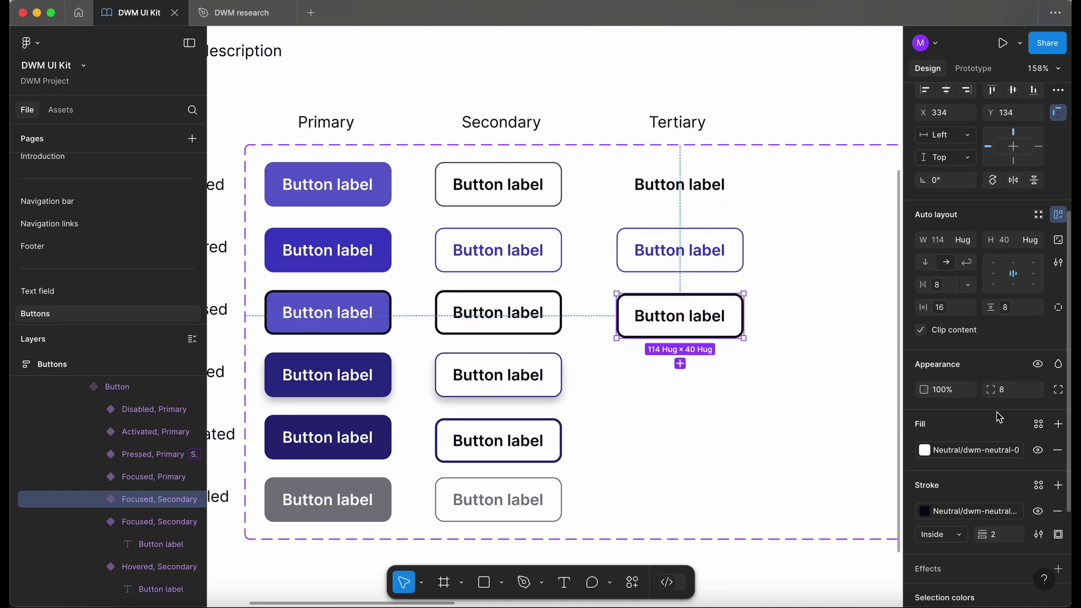
click(1003, 168)
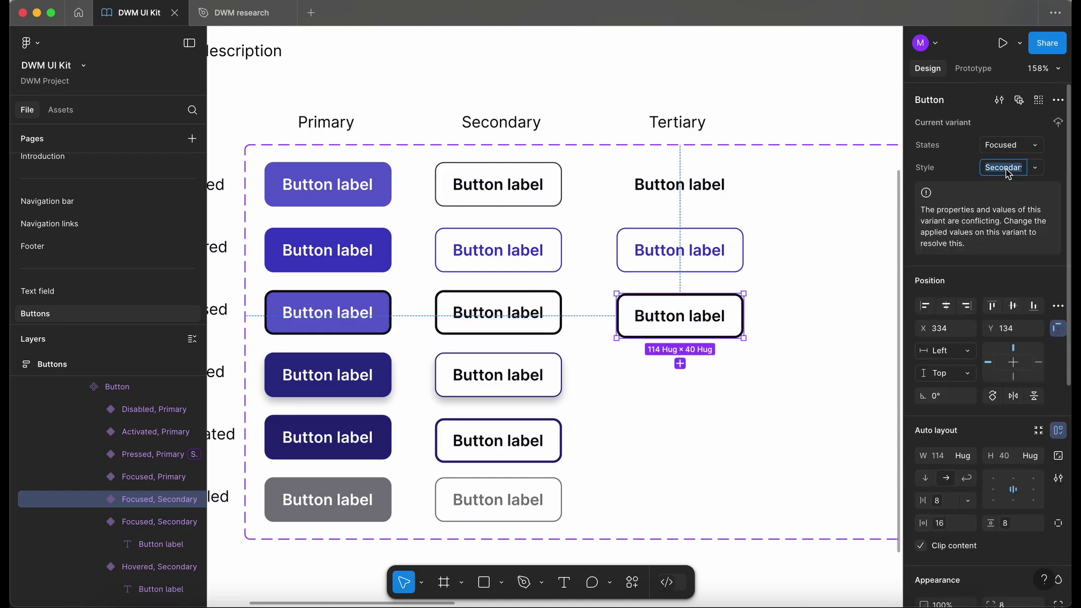
text(Tertiary)
key(Return)
Step: Duplicate the Pressed Secondary button into the Tertiary column and set the copy's Style to Tertiary
scroll(608, 321, down, 2)
scroll(608, 321, left, 1)
click(545, 305)
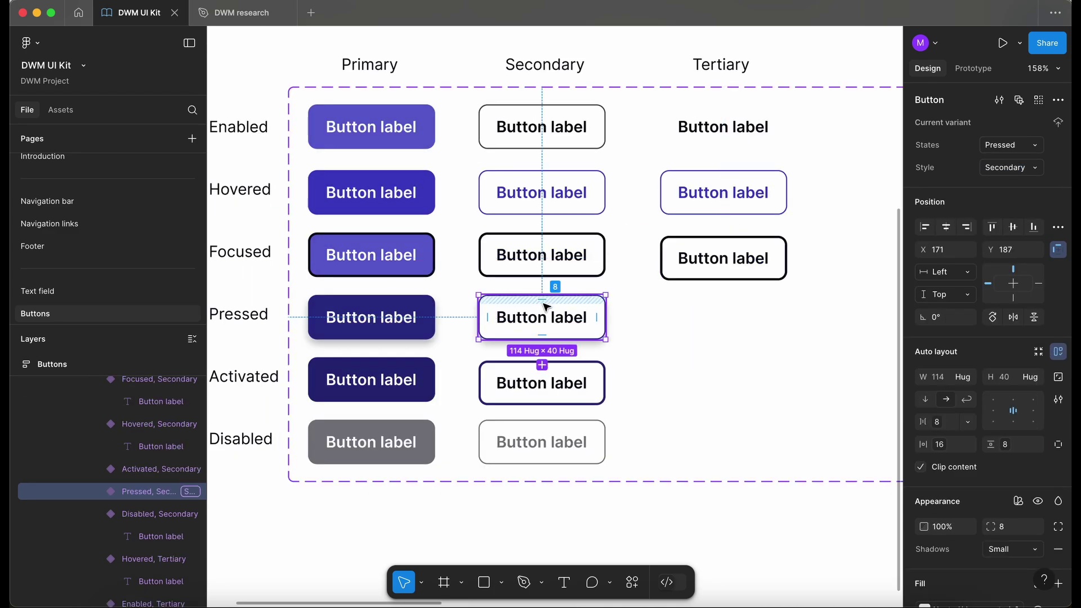
click(542, 365)
drag(562, 335, 732, 330)
click(1005, 167)
text(Tertiary)
key(Return)
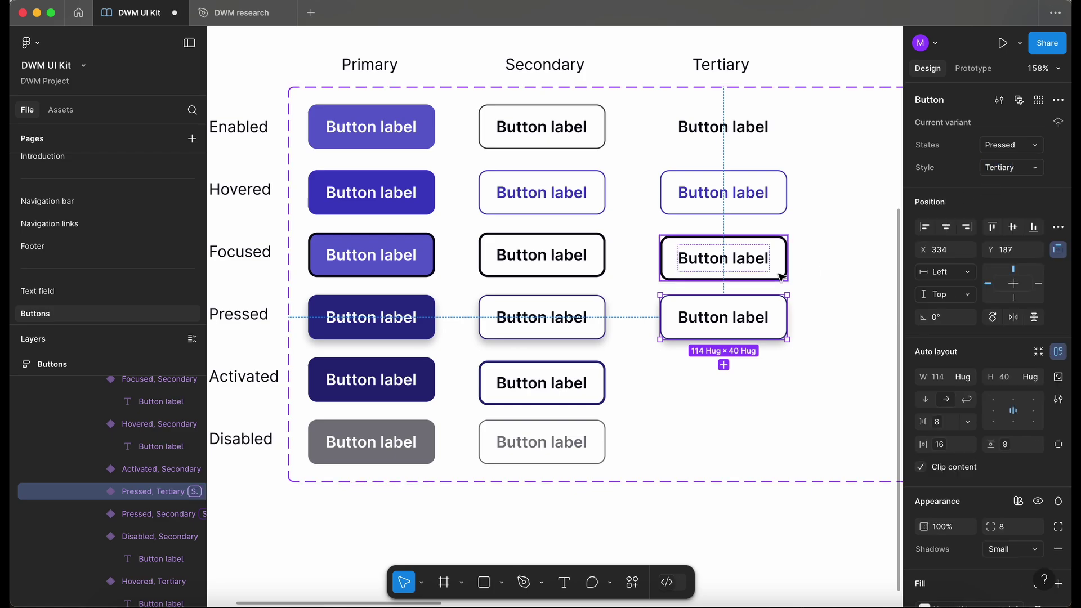
Step: Duplicate the Activated Secondary button into the Tertiary column and set the copy's Style to Tertiary
click(543, 393)
click(542, 431)
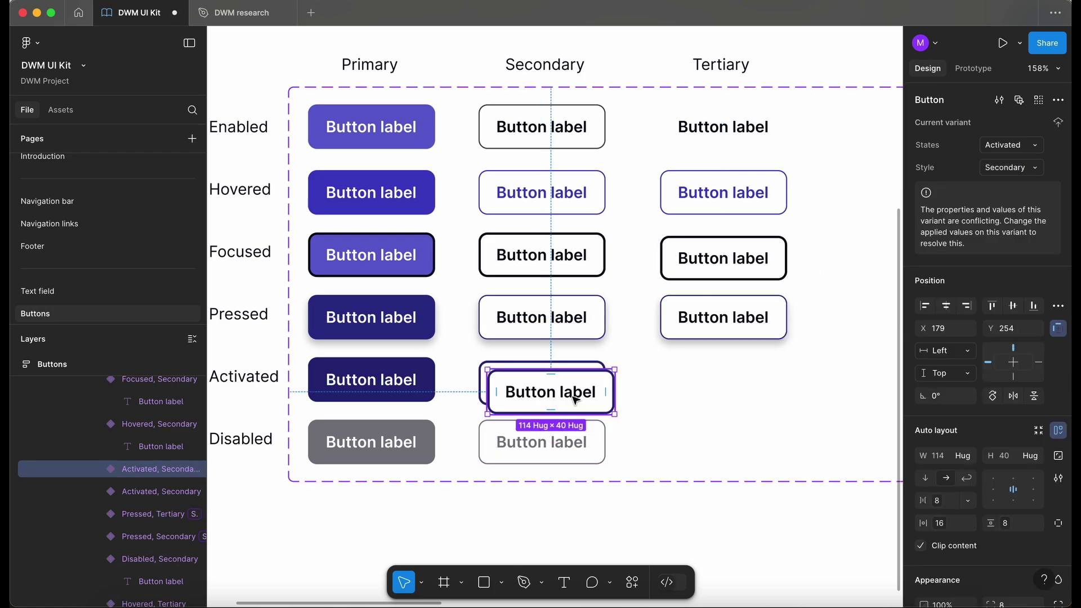
drag(563, 394, 744, 393)
click(1005, 167)
text(Teri)
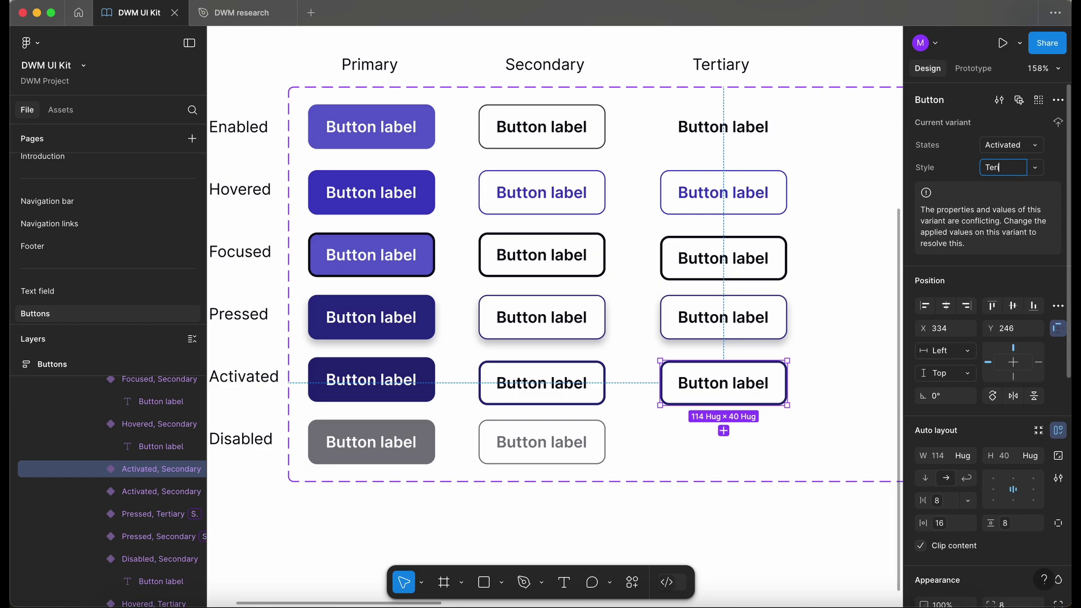
Step: Duplicate the Disabled Secondary button into the Tertiary column and set the copy's Style to Tertiary
click(542, 442)
click(543, 491)
drag(569, 456, 742, 446)
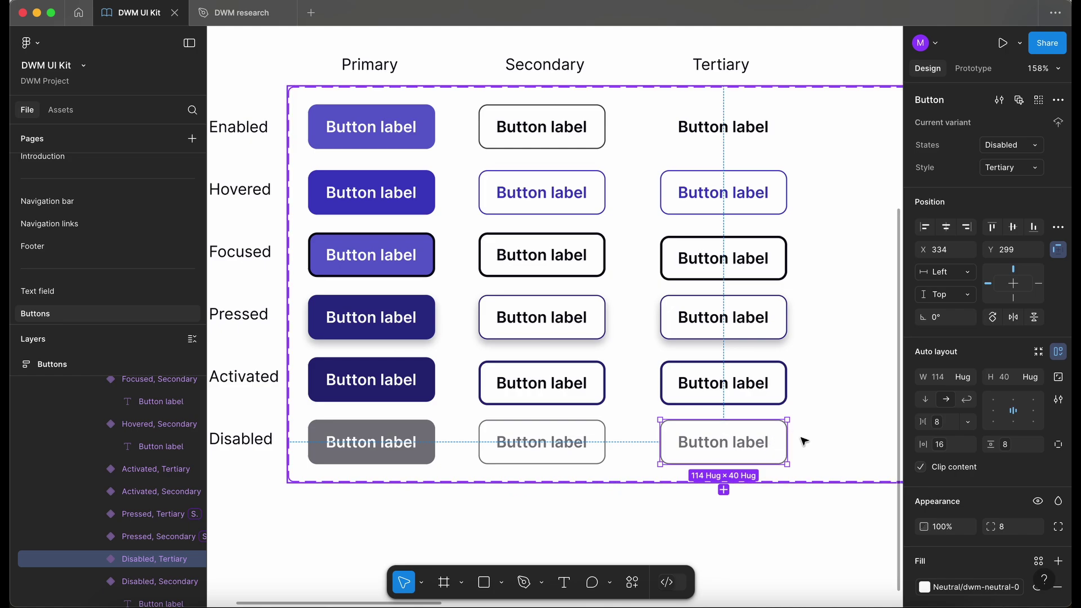
Step: Remove the stroke from the Disabled Tertiary button
scroll(985, 488, down, 5)
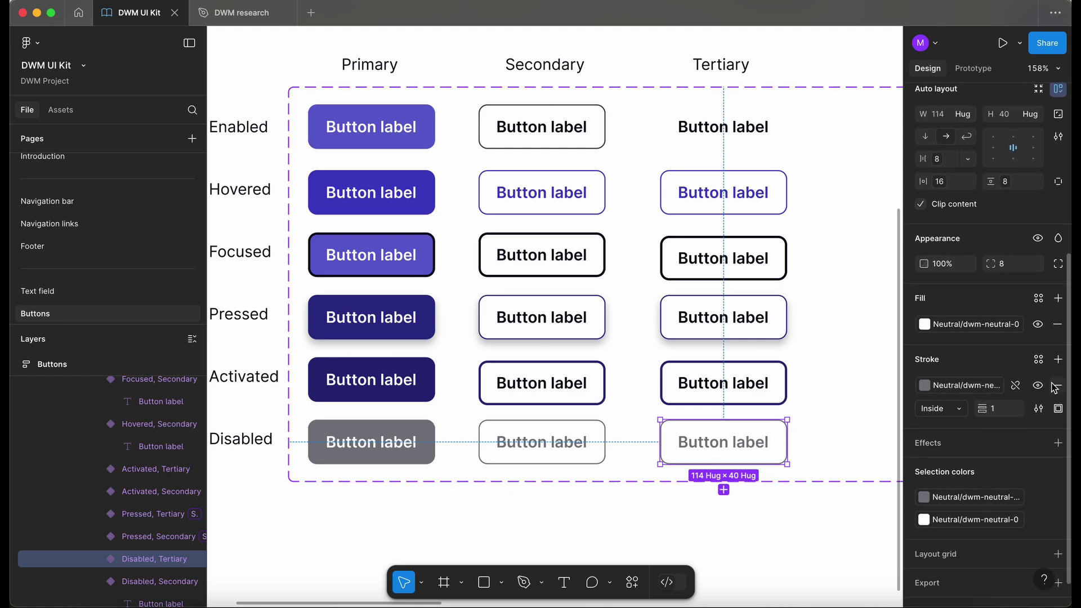
click(1056, 386)
click(625, 502)
scroll(625, 501, down, 2)
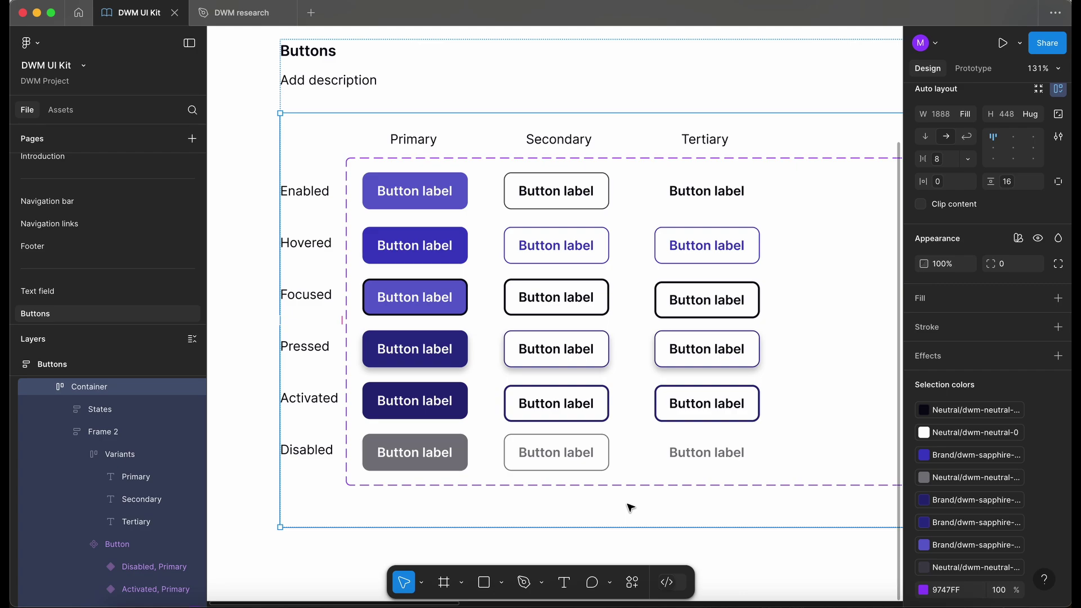
Step: Select all six Primary buttons from Enabled to Disabled and set the vertical spacing between them to 16
click(457, 202)
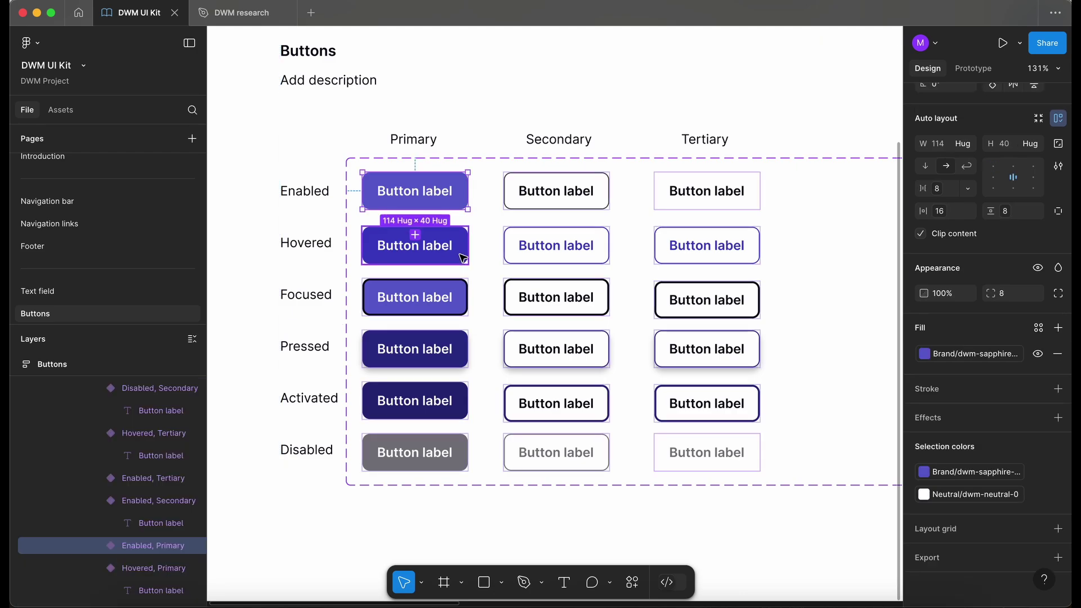
shift+click(462, 259)
shift+click(451, 301)
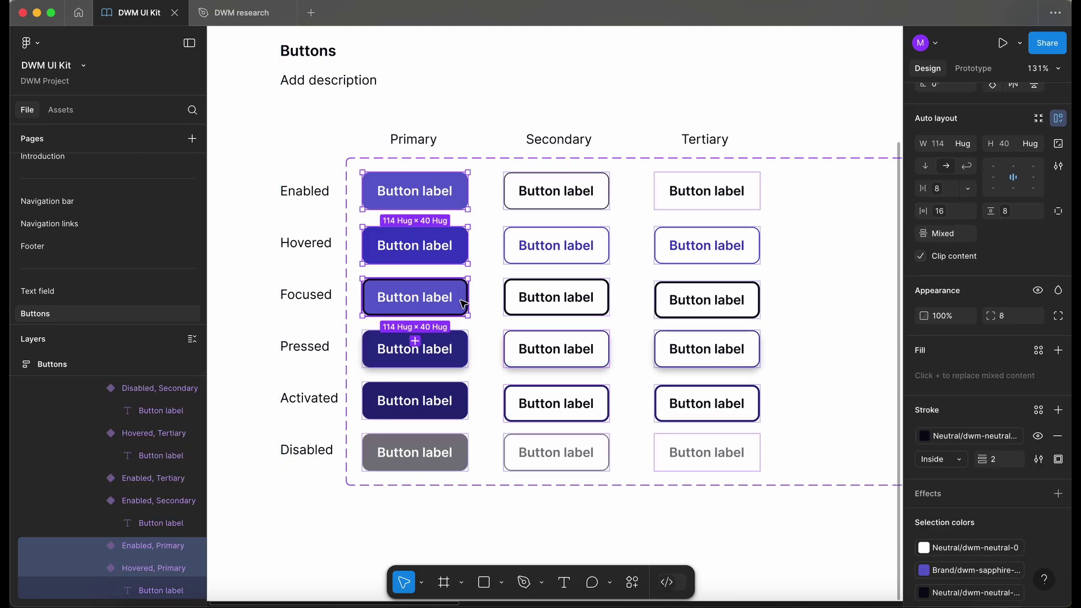
shift+click(468, 361)
shift+click(466, 412)
shift+click(465, 459)
scroll(958, 316, up, 3)
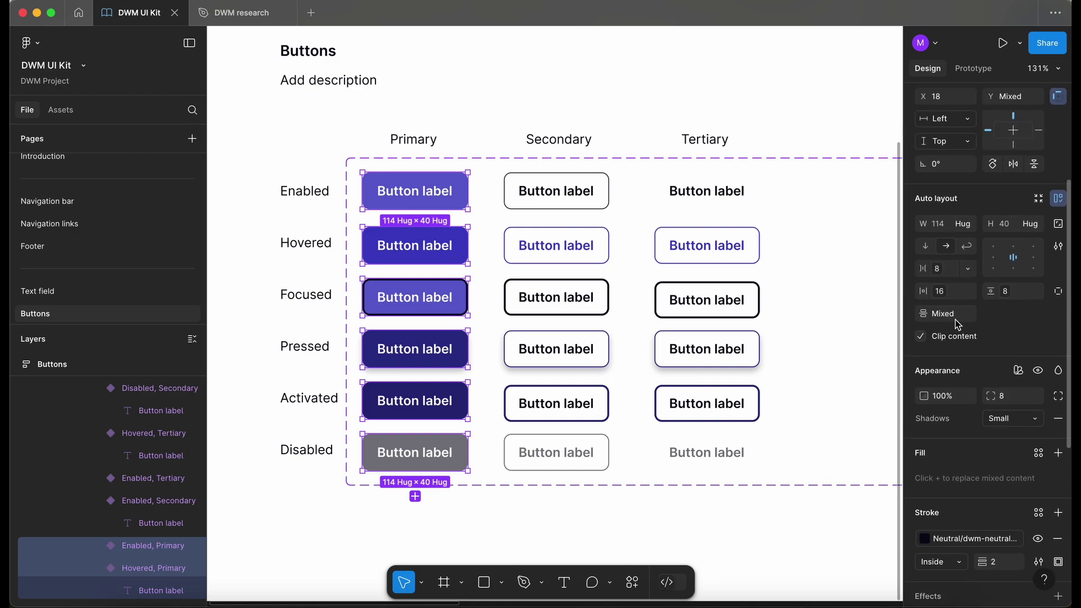
click(954, 321)
text(16)
key(Return)
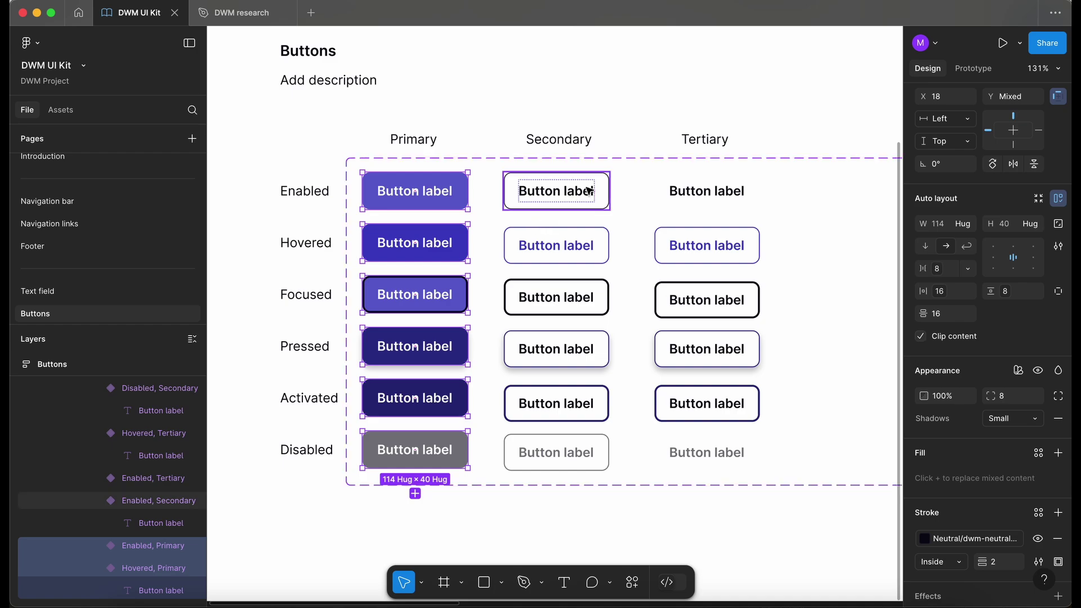
Step: Select all six Secondary buttons and set the vertical spacing between them to 16
click(603, 206)
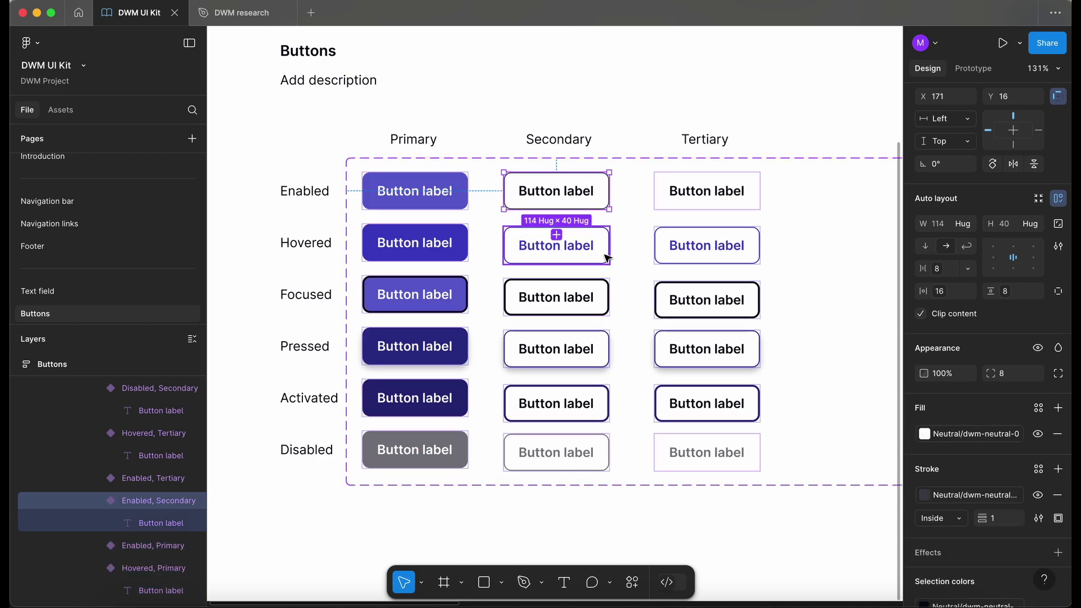
shift+click(603, 252)
shift+click(604, 297)
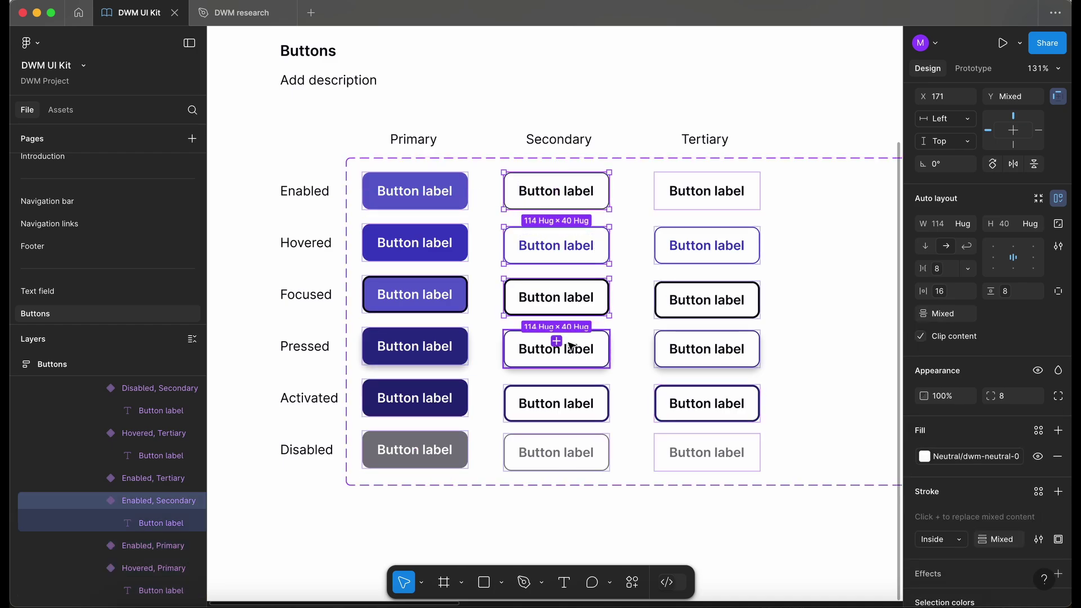
shift+click(605, 362)
shift+click(604, 421)
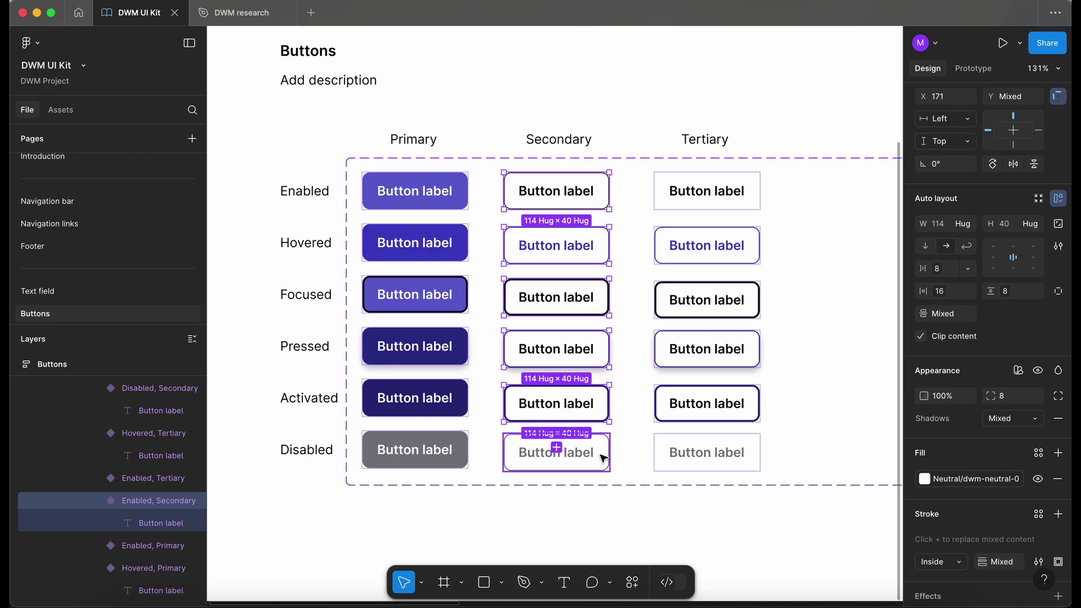
shift+click(603, 458)
click(943, 314)
text(16)
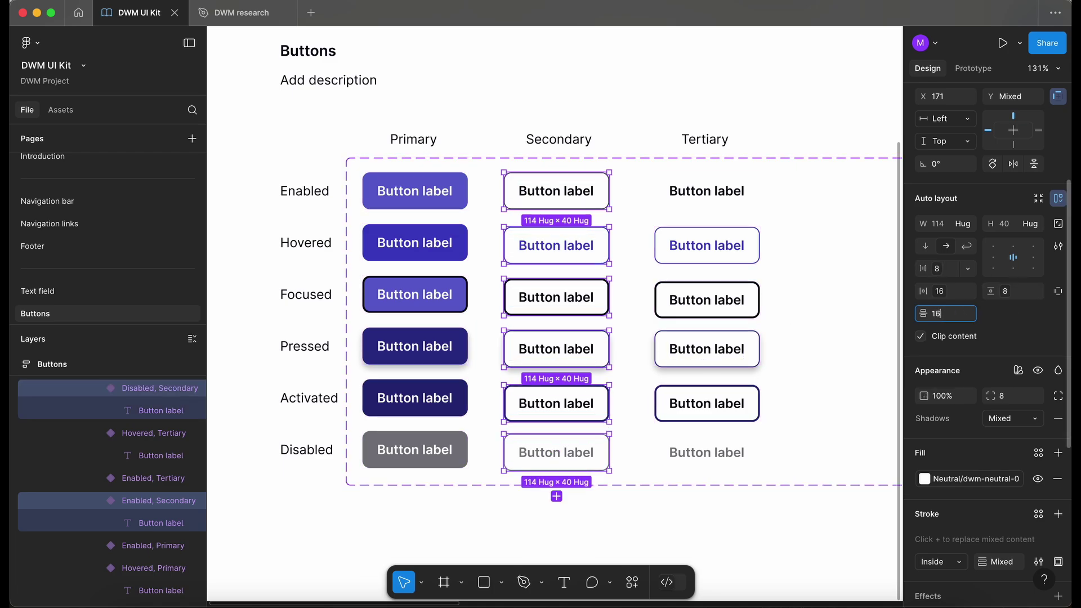
key(Return)
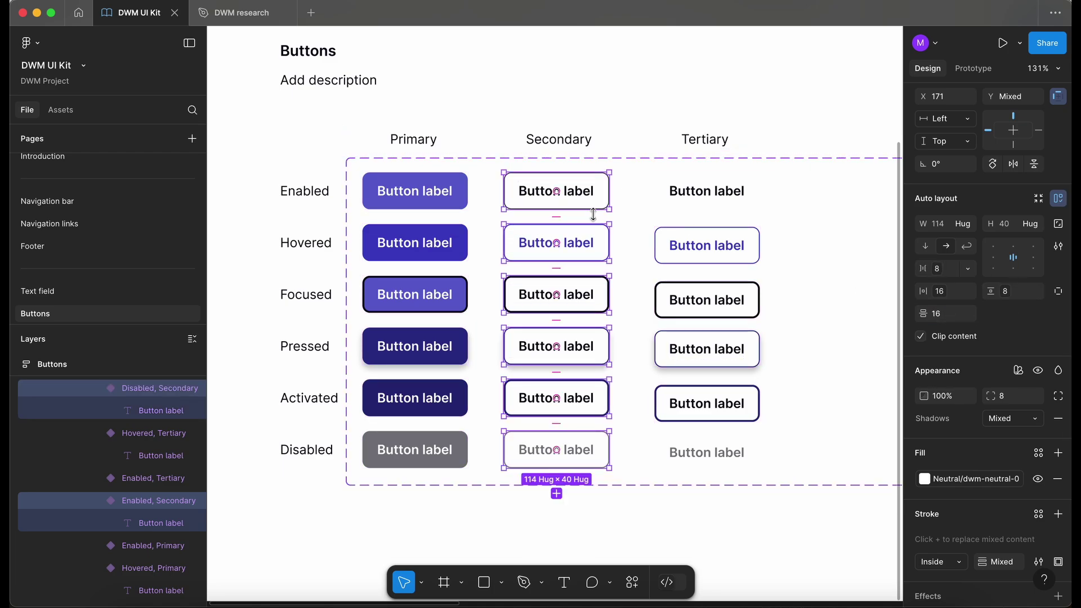
Step: Select all six Tertiary buttons and set the vertical spacing between them to 16
click(744, 191)
shift+click(752, 242)
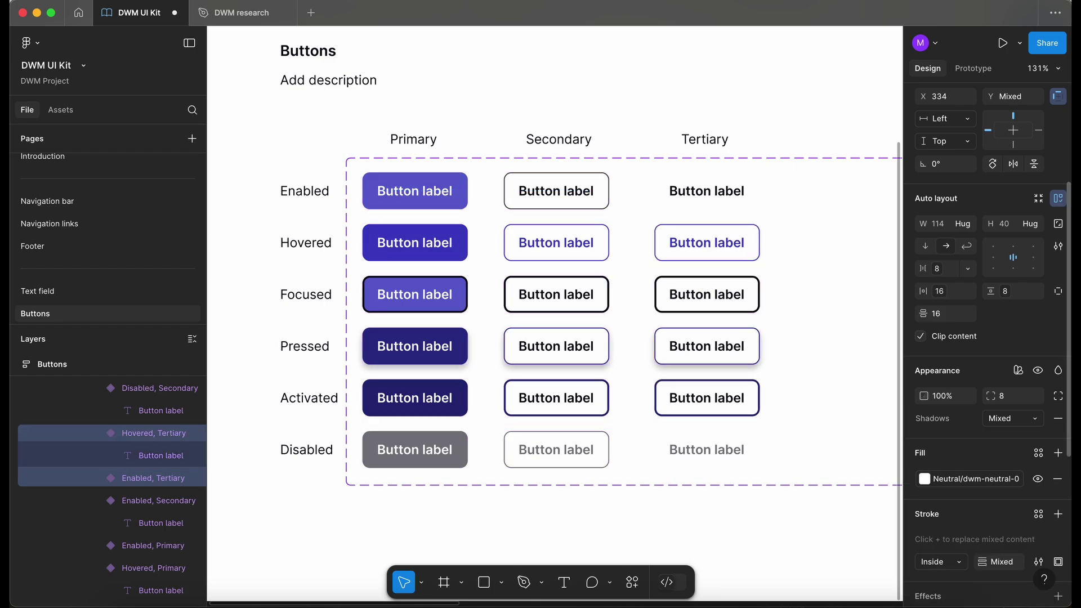
key(super+a)
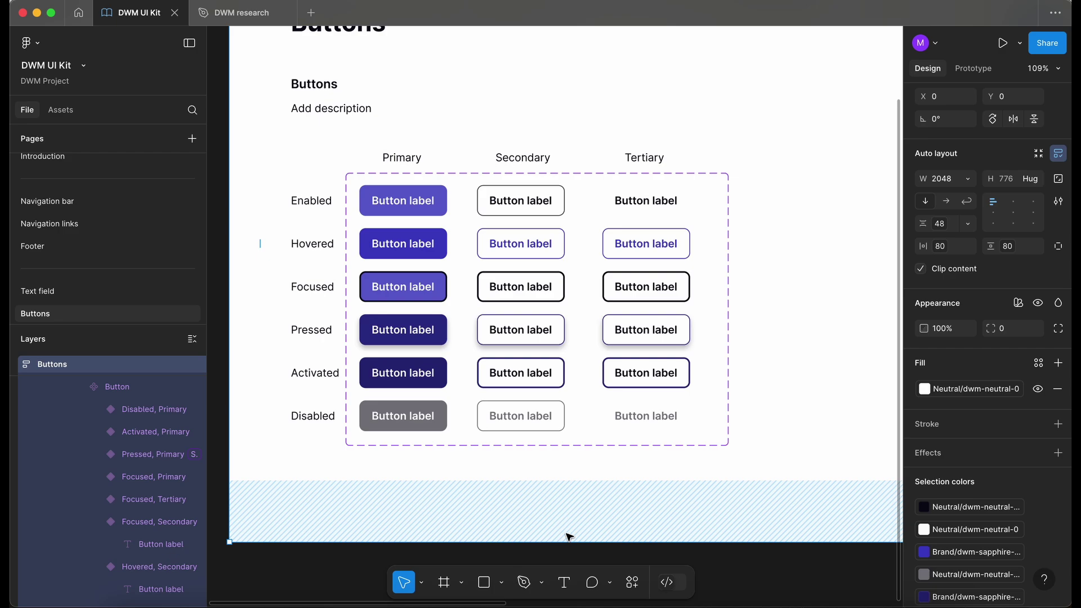
scroll(568, 536, up, 2)
scroll(569, 535, down, 5)
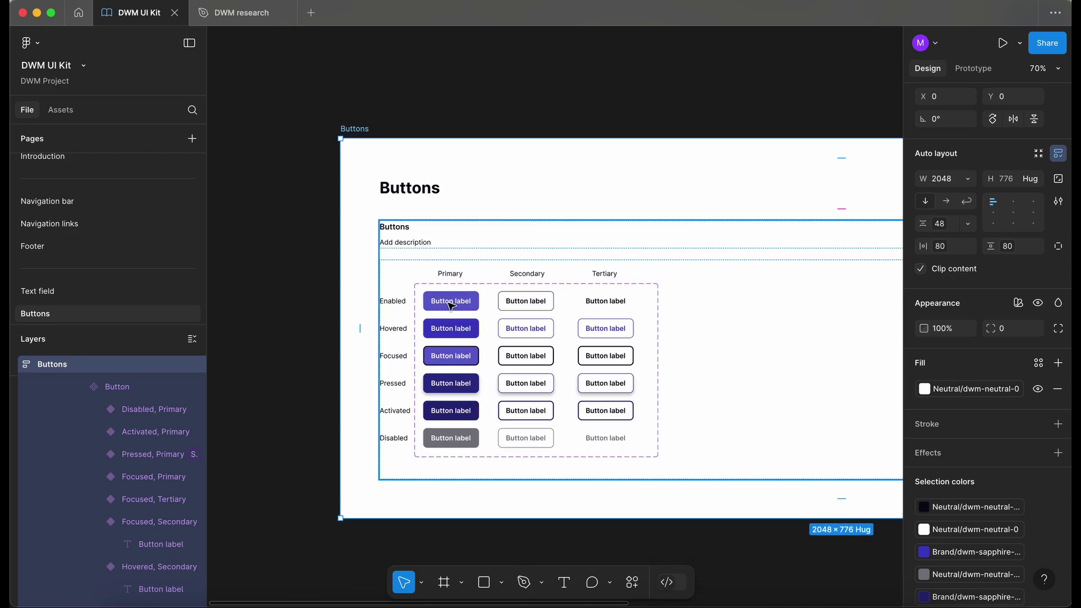
Step: Examine the Buttons frame with its description, style headings, state labels and full set of button variants
scroll(450, 306, up, 2)
scroll(451, 304, down, 2)
scroll(452, 304, right, 2)
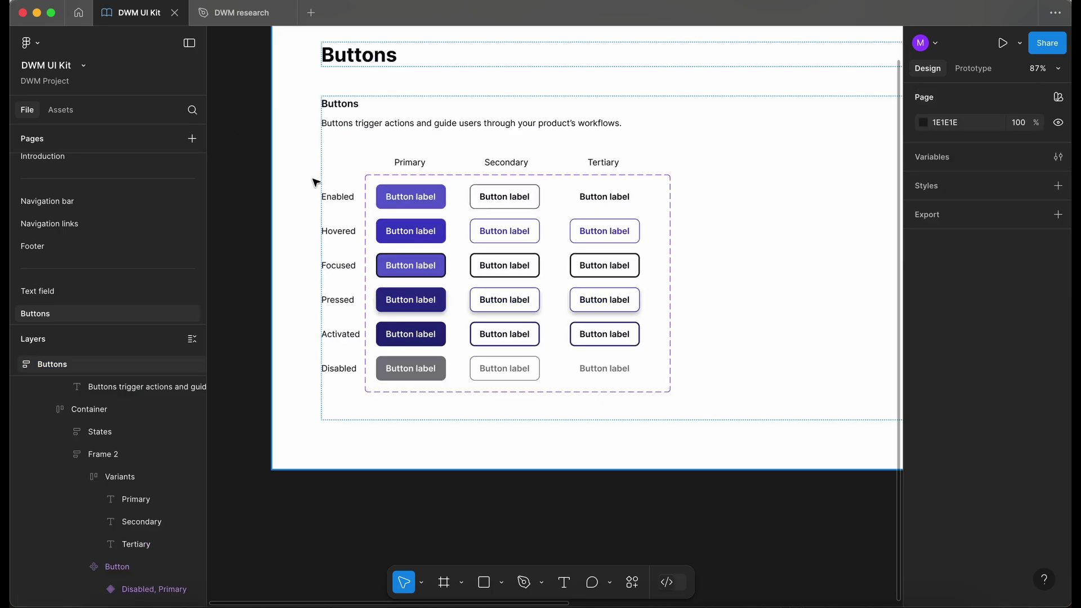
scroll(315, 181, up, 2)
scroll(315, 182, left, 2)
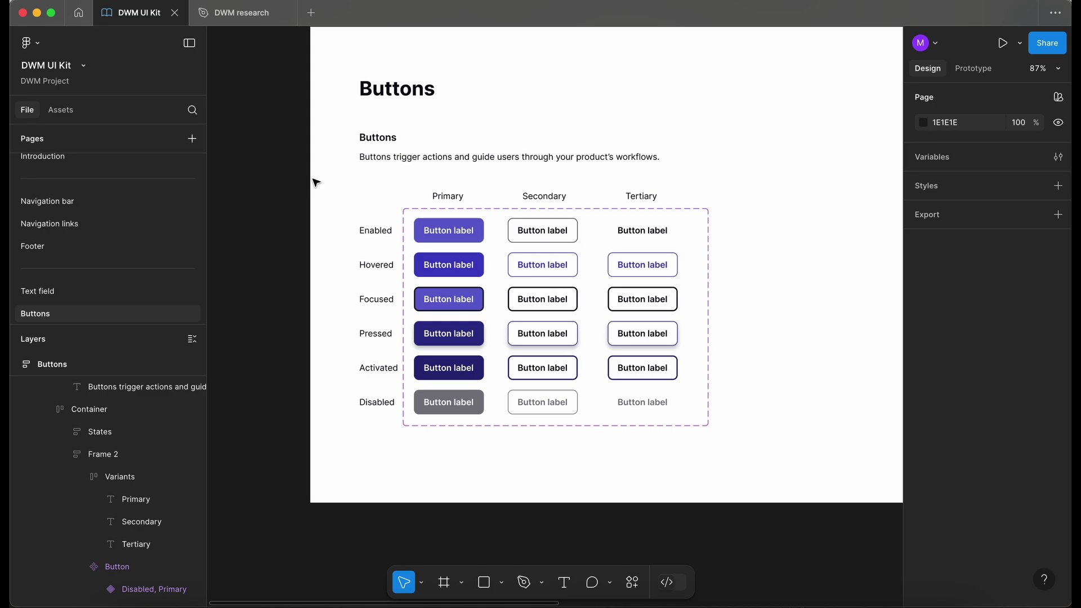
scroll(316, 182, down, 4)
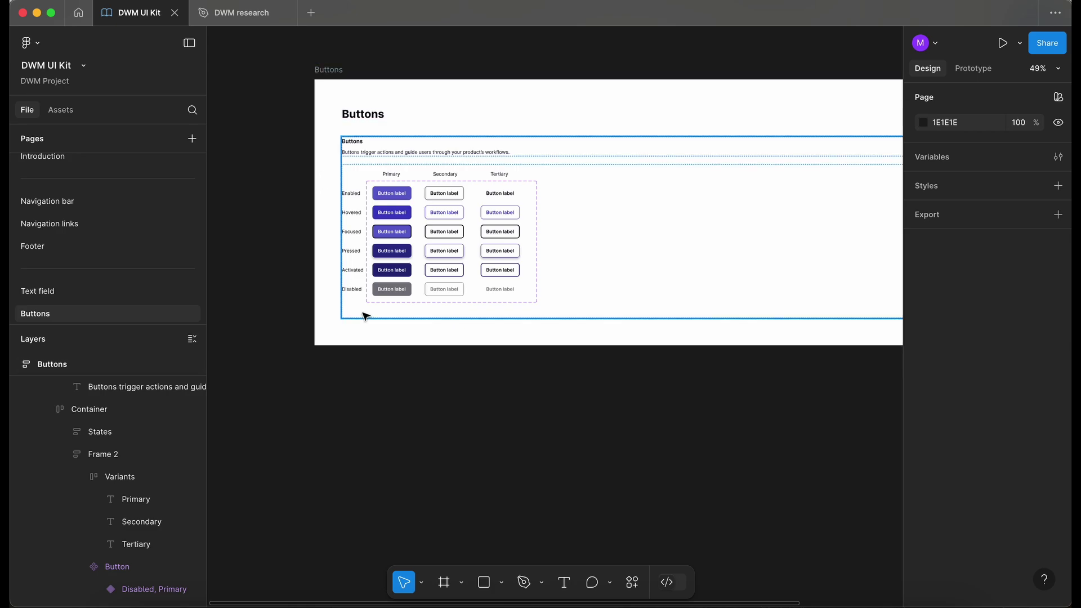
scroll(364, 314, down, 3)
scroll(365, 313, up, 3)
scroll(364, 318, up, 3)
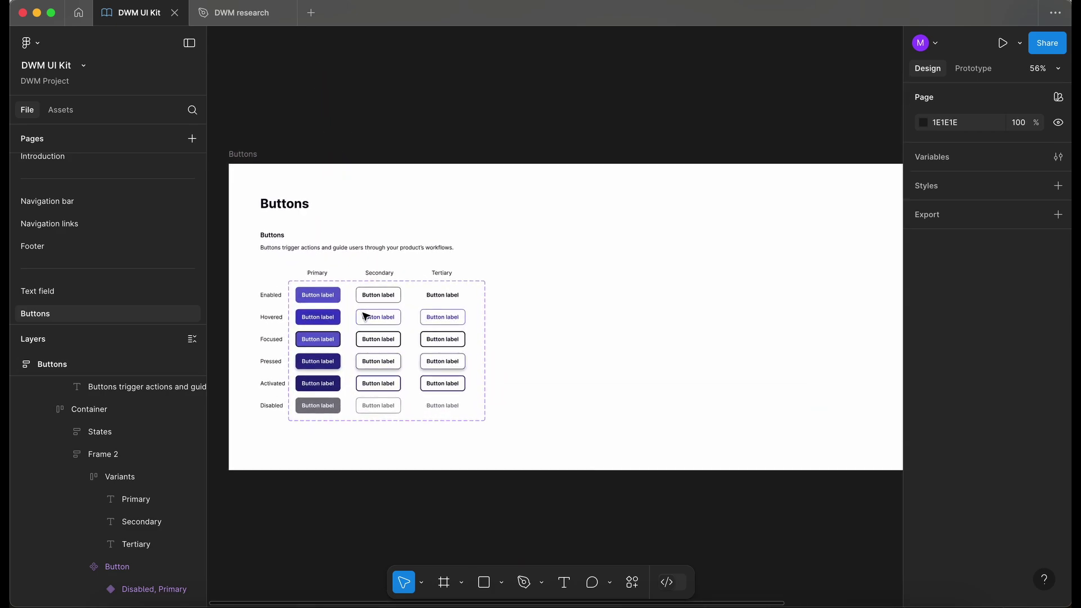
scroll(189, 432, up, 2)
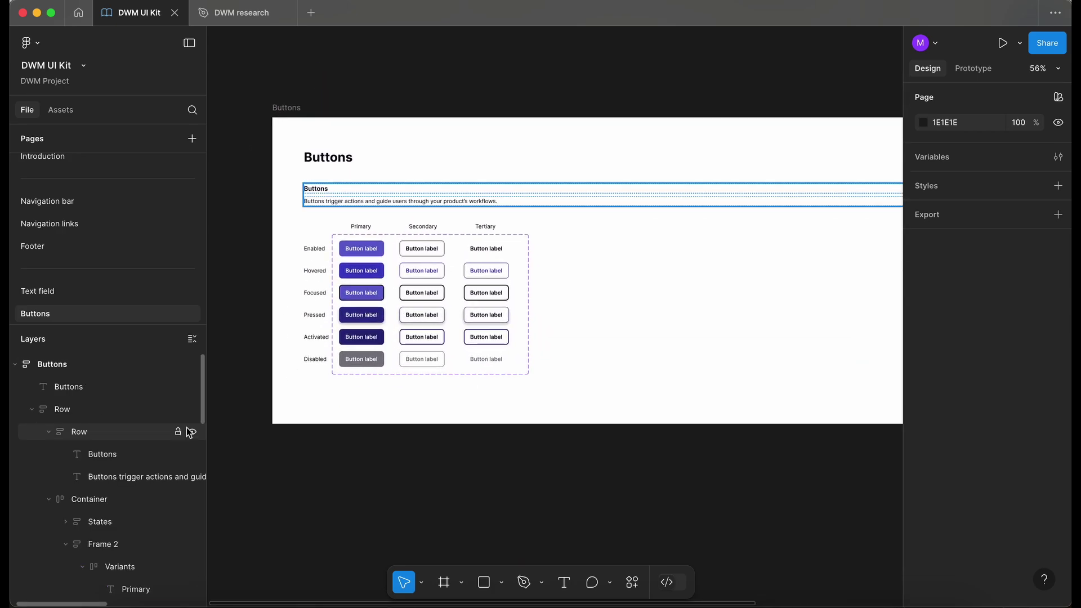
Step: Collapse all layers and bring the empty canvas area beside the Buttons frame into view
click(193, 341)
scroll(312, 389, up, 2)
scroll(313, 390, left, 2)
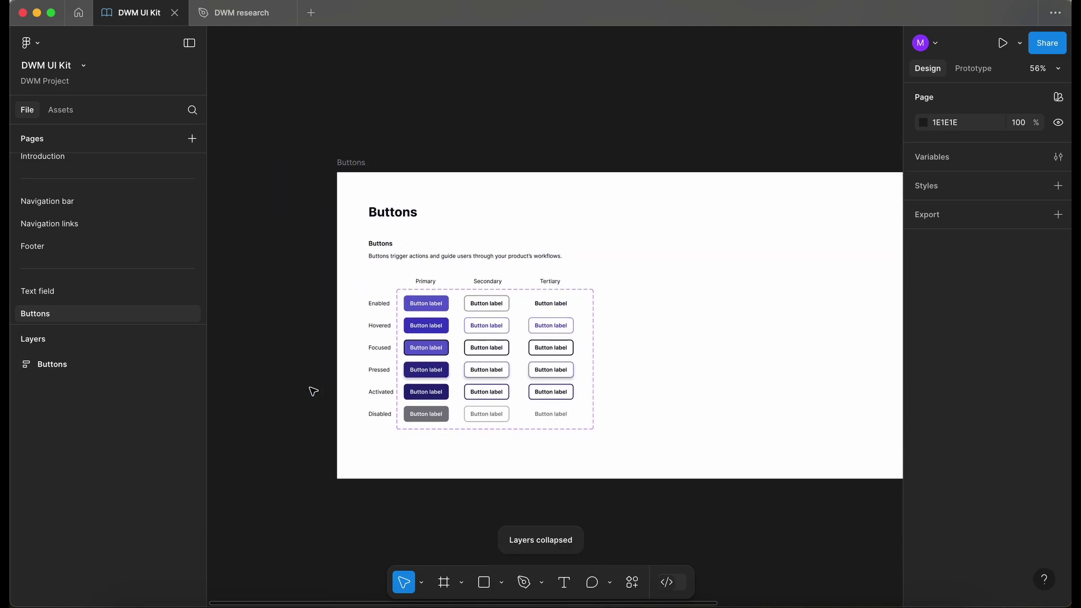
scroll(312, 389, left, 5)
scroll(313, 390, down, 2)
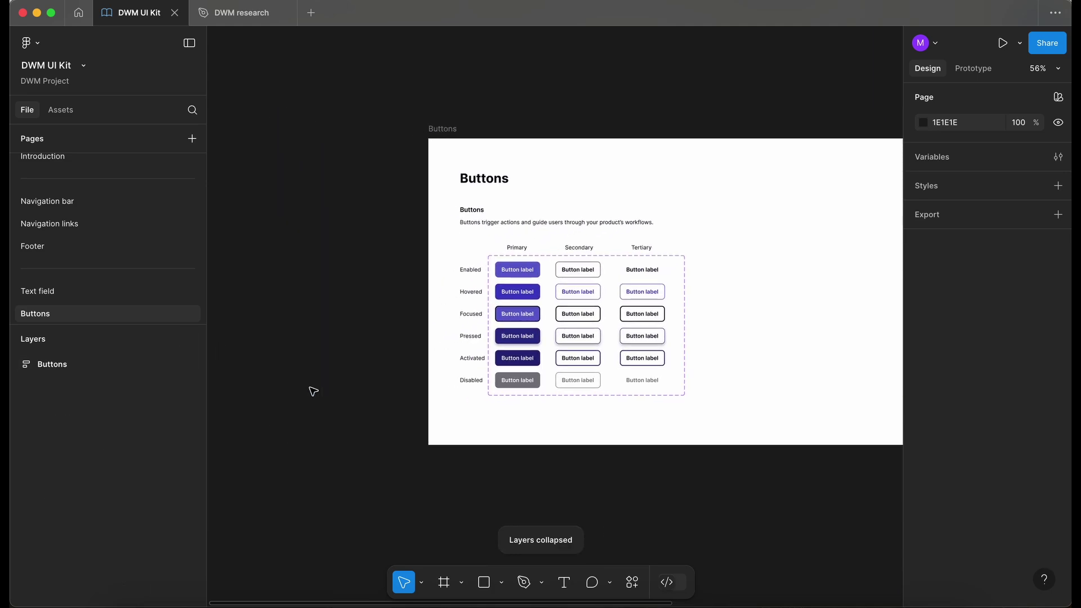
Step: Search the assets for "button", place a Button instance beside the Buttons frame and draw a new frame around it
click(62, 110)
text(button)
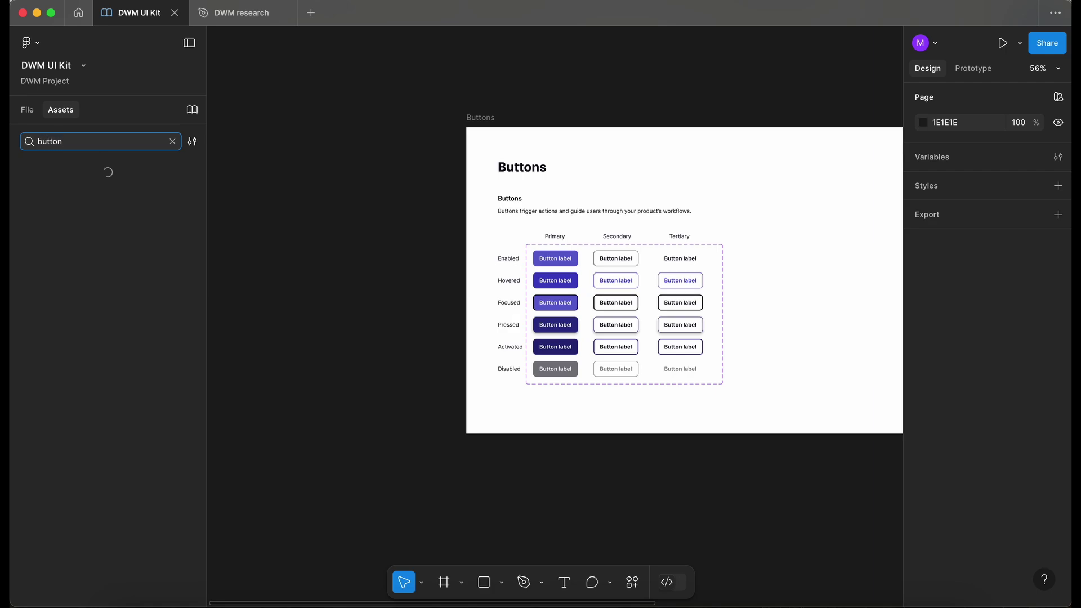
drag(61, 195, 361, 231)
key(f)
drag(302, 198, 406, 270)
key(shift+2)
key(Return)
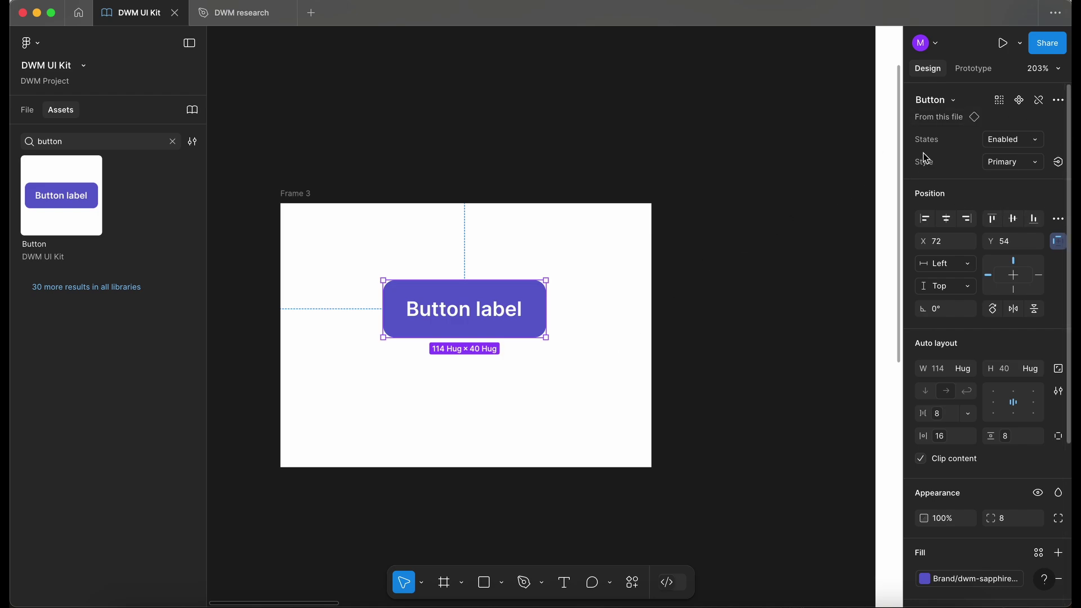
Step: Switch the Primary button instance through the Hovered, Focused, Pressed, Activated and Disabled states
click(1014, 140)
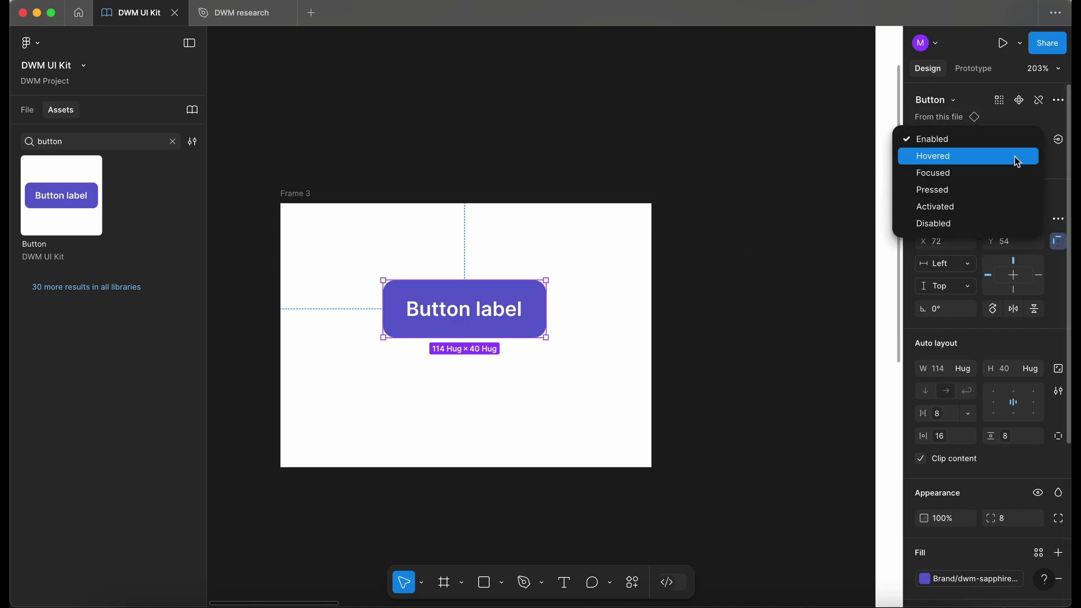
click(1019, 159)
click(1019, 141)
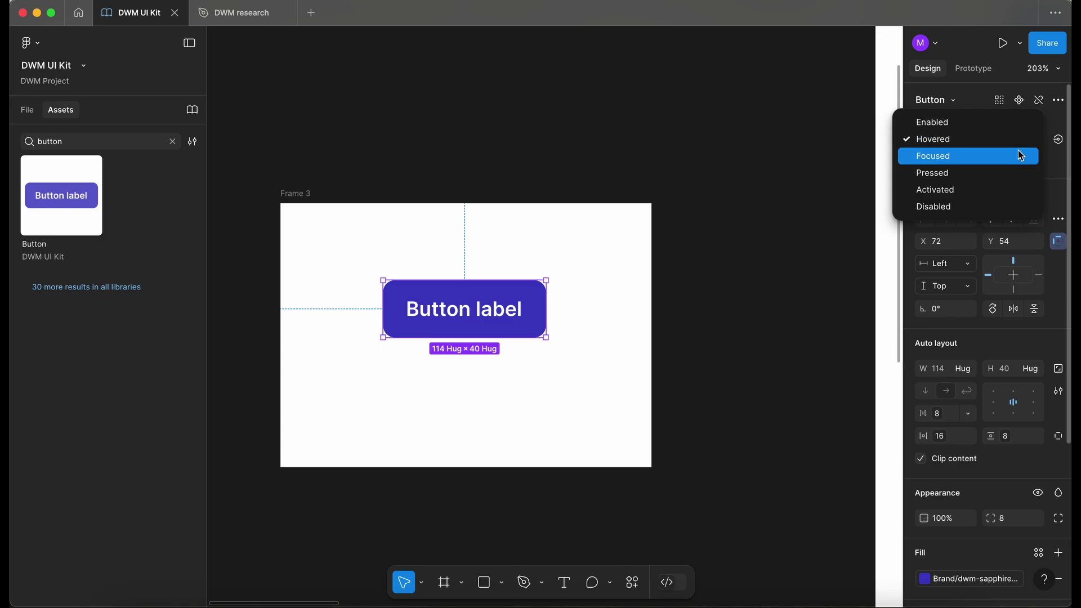
click(1018, 150)
click(1023, 144)
click(1026, 154)
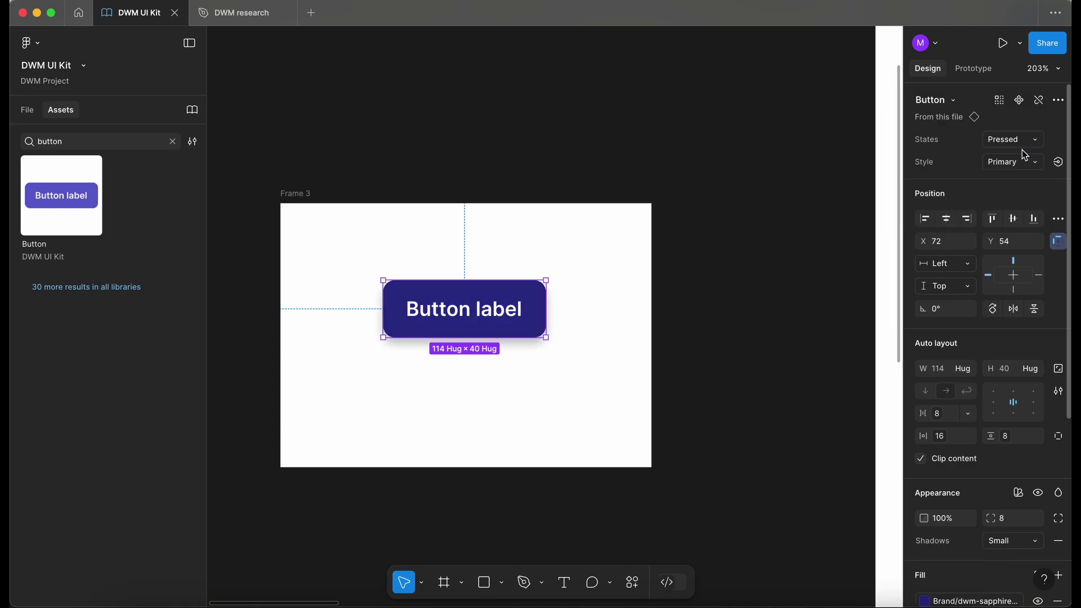
click(1027, 149)
click(1025, 156)
click(1023, 144)
click(1024, 158)
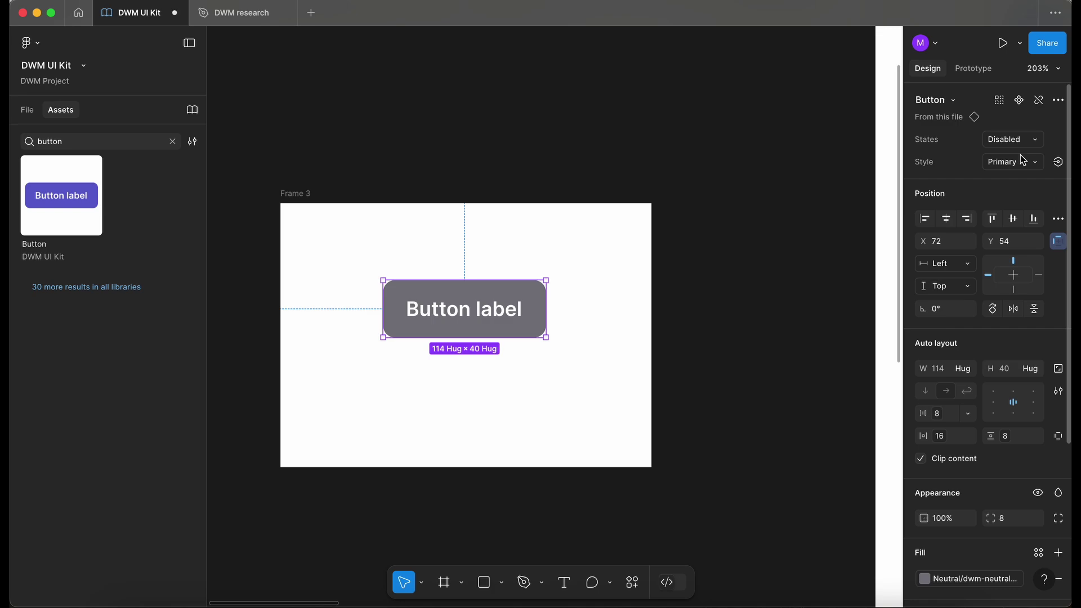
Step: Set the button instance's style to Secondary and its state to Enabled
click(1023, 144)
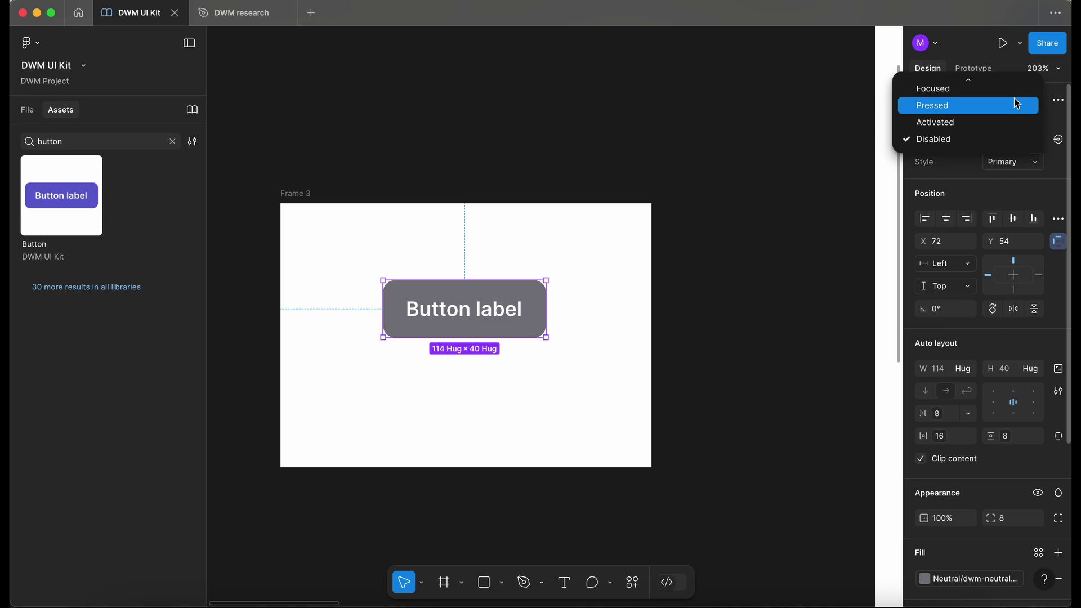
click(1015, 102)
click(1011, 162)
click(1009, 178)
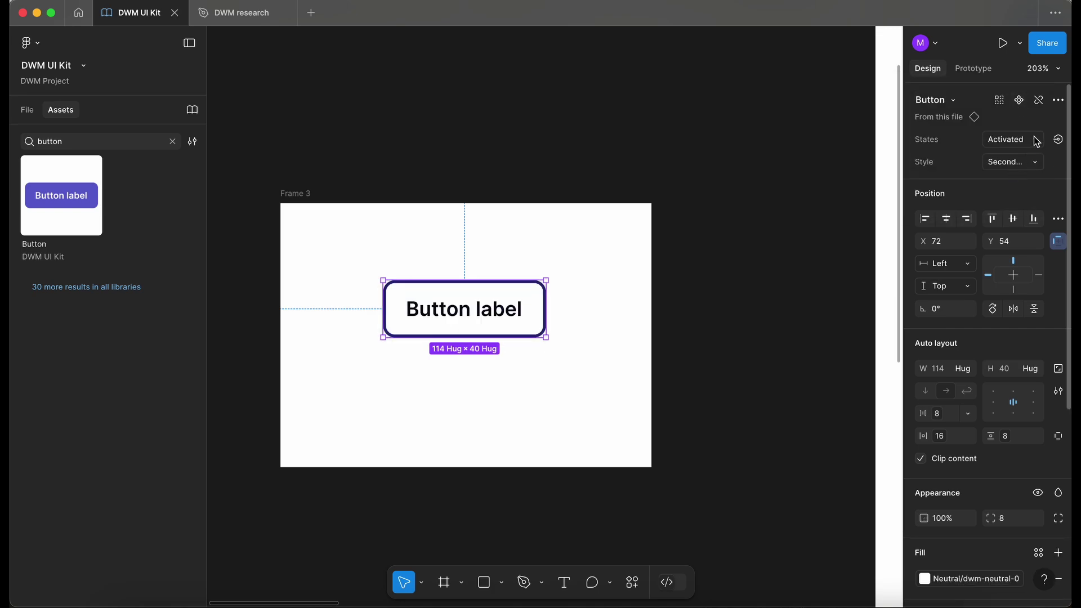
click(1012, 140)
scroll(1011, 163, up, 1)
click(964, 87)
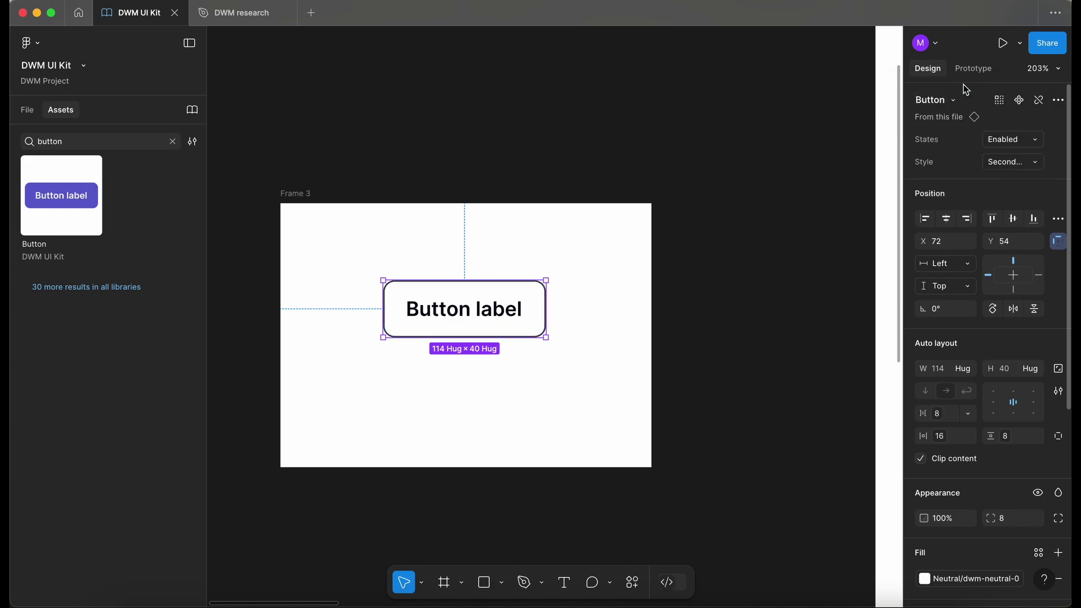
Step: Switch the Secondary button instance through its remaining states from Hovered to Disabled
drag(1023, 142, 1025, 152)
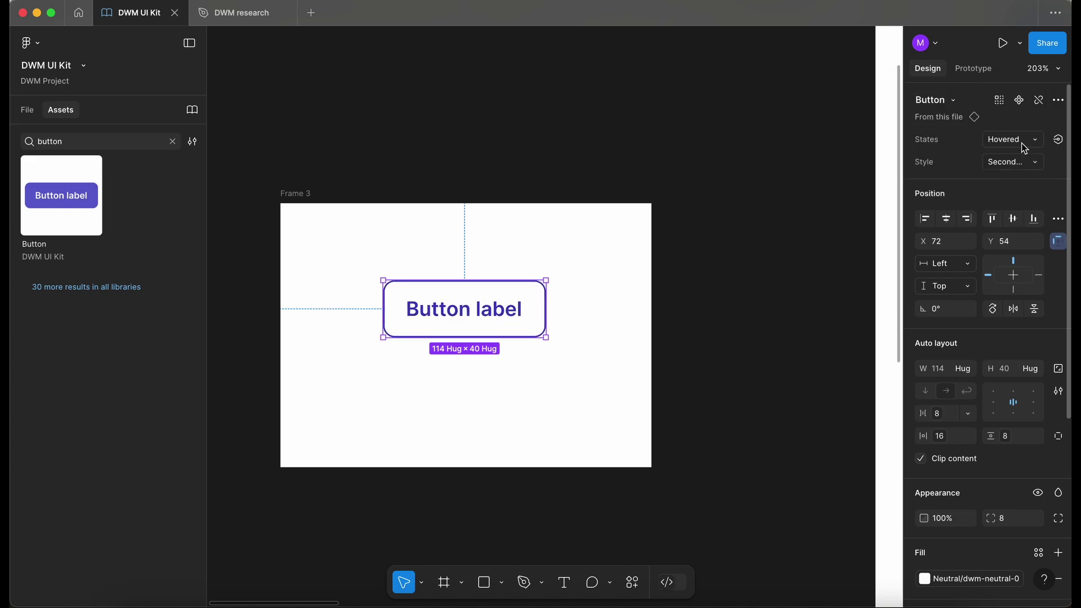
click(1023, 143)
click(1024, 145)
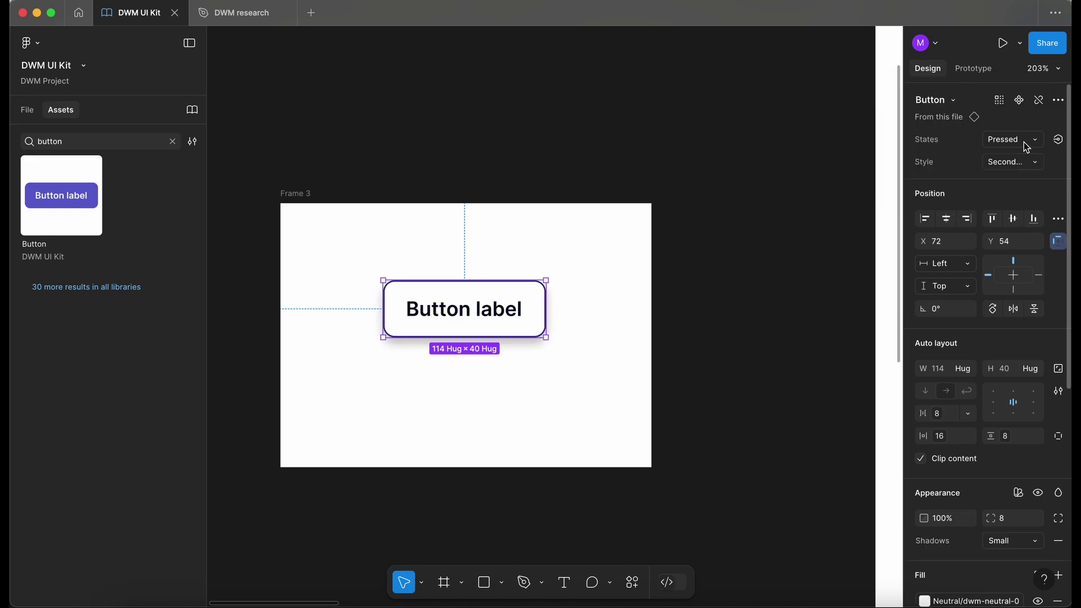
click(1027, 147)
click(1022, 151)
click(1021, 150)
click(1014, 151)
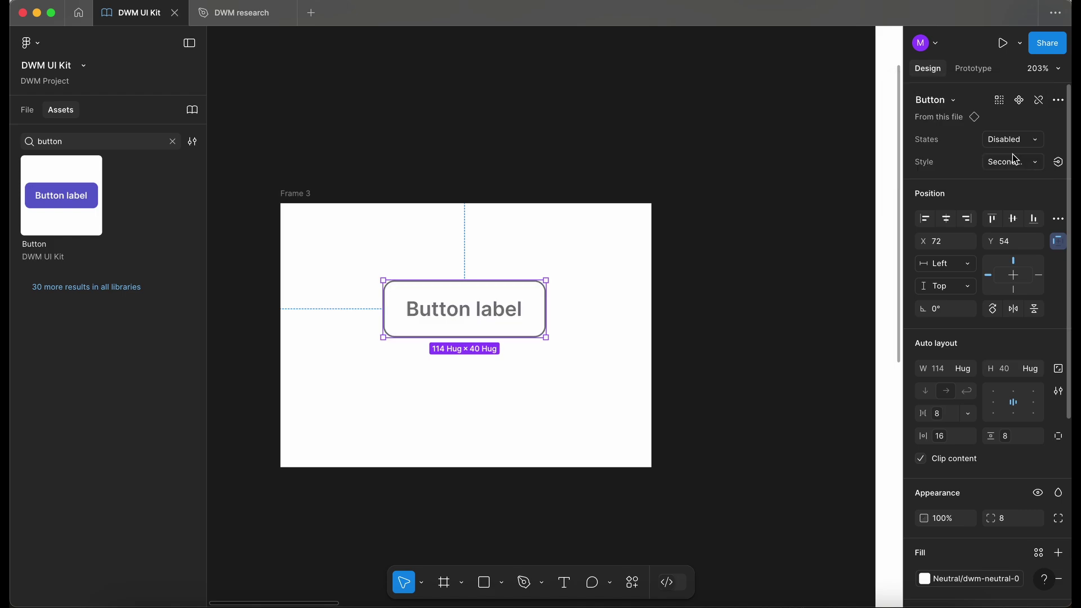
Step: Set the button instance's style to Tertiary and its state to Enabled
click(1014, 157)
click(1015, 178)
click(1014, 145)
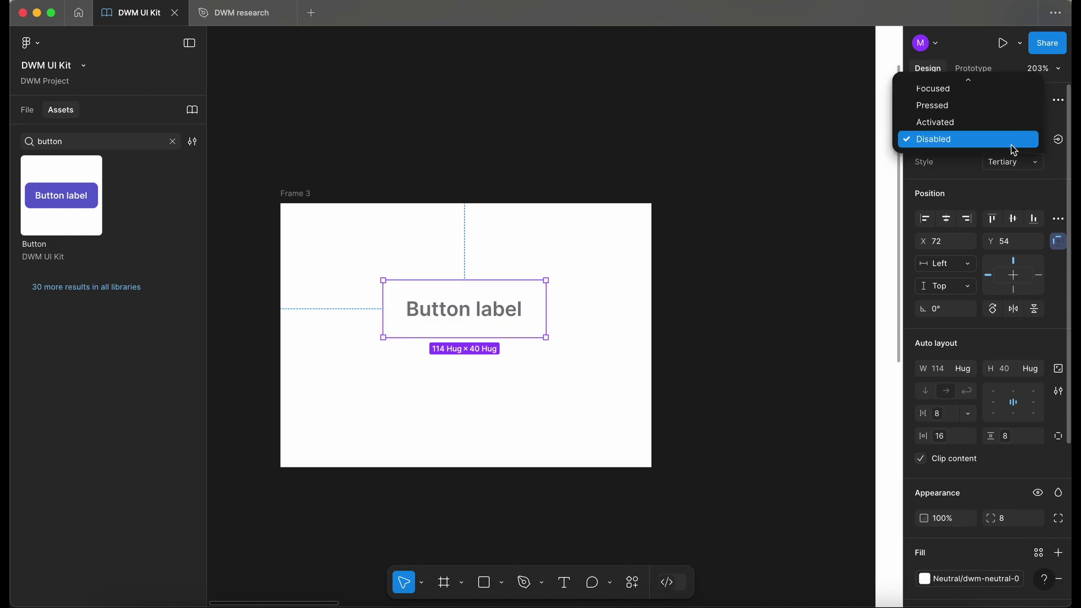
scroll(1012, 144, up, 2)
click(975, 82)
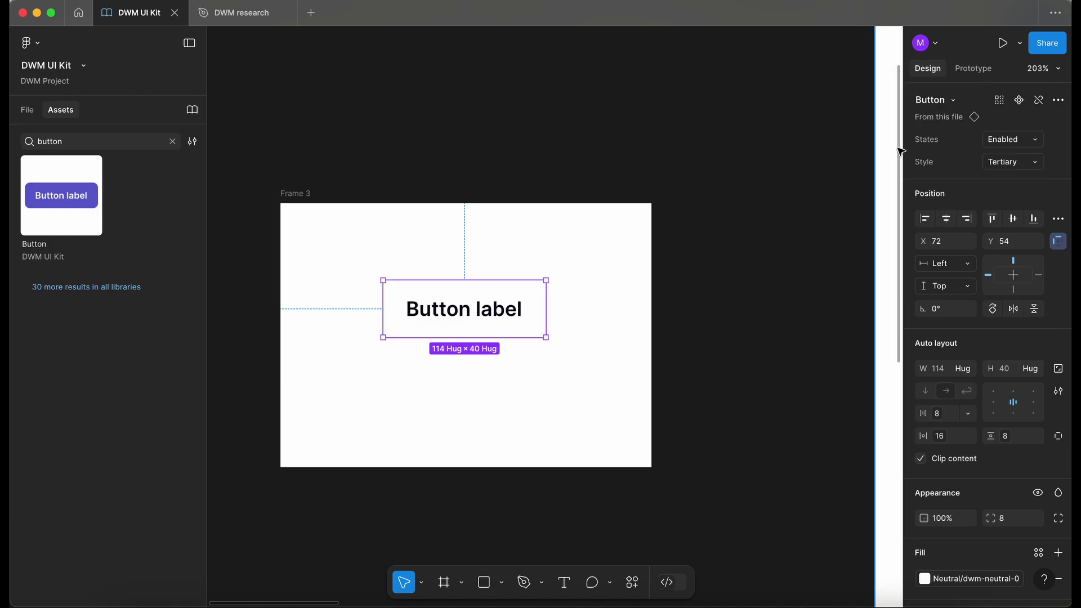
Step: Switch the Tertiary button instance through Hovered, Focused, Pressed and Activated, ending on the Disabled state
click(1030, 141)
click(1029, 155)
click(1022, 140)
click(1023, 155)
click(1021, 138)
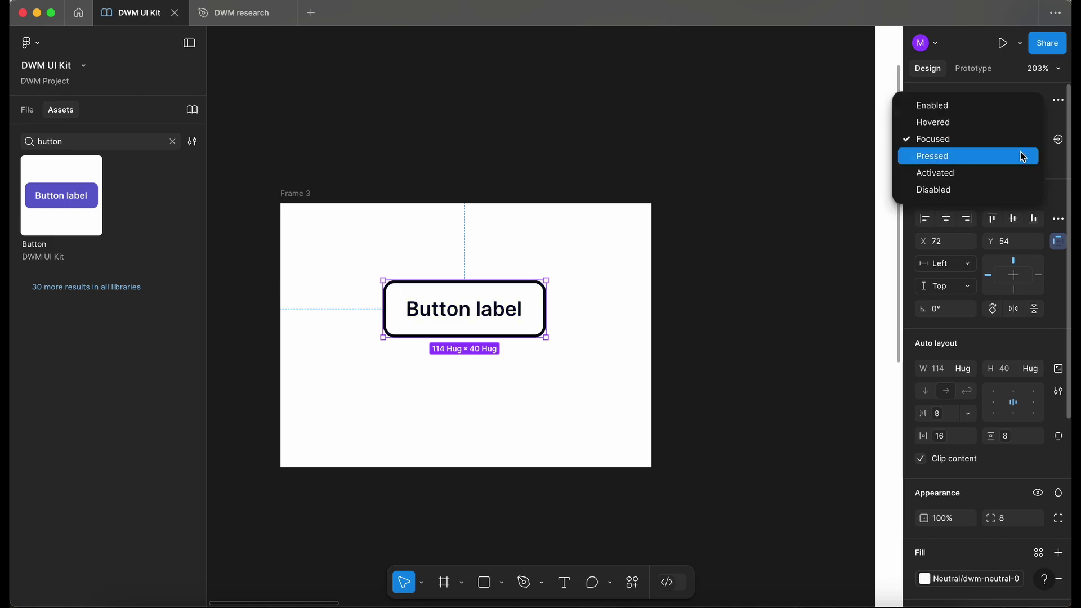
click(1023, 156)
click(1021, 140)
click(1024, 155)
click(1023, 141)
click(1024, 156)
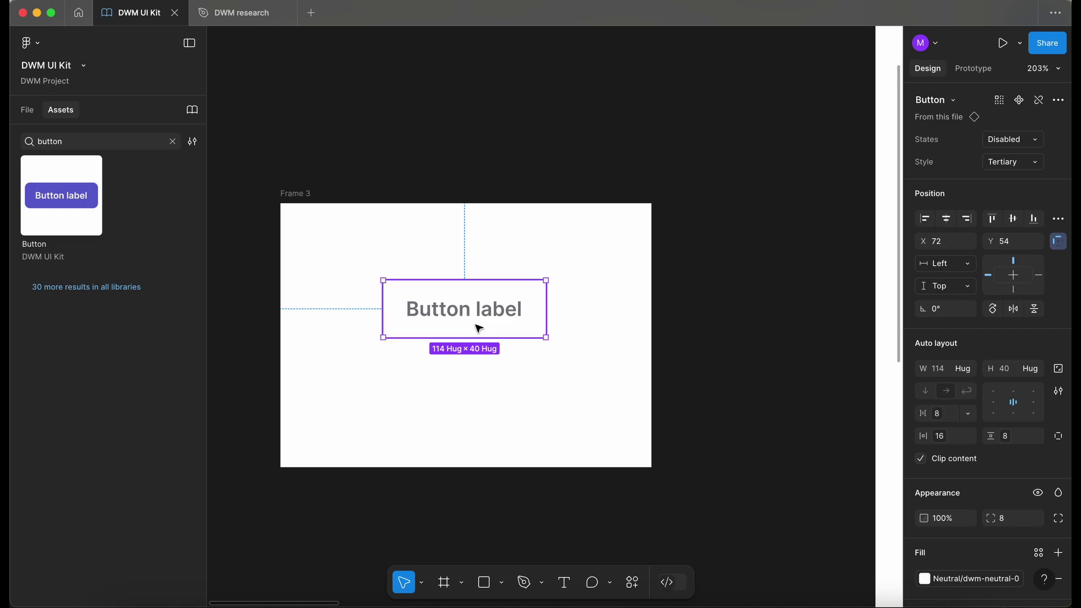
double_click(457, 313)
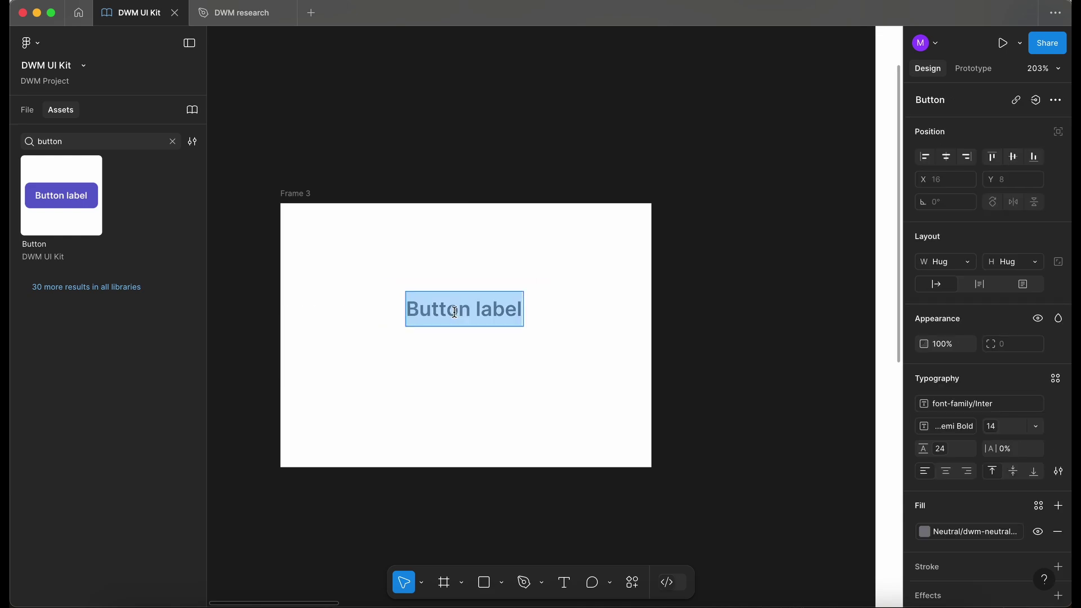
key(Escape)
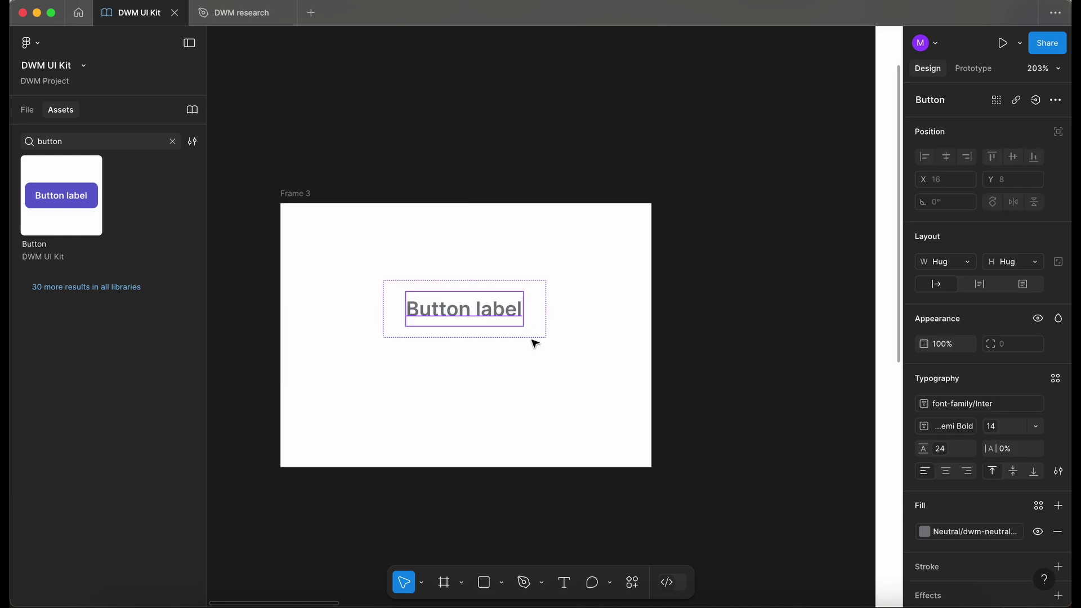
key(Escape)
Step: Select the label text of the Enabled Primary button in the component set, together with the matching labels in all other variants
scroll(647, 437, down, 2)
scroll(684, 437, right, 5)
scroll(617, 231, down, 5)
double_click(617, 230)
scroll(618, 231, right, 3)
scroll(617, 230, down, 1)
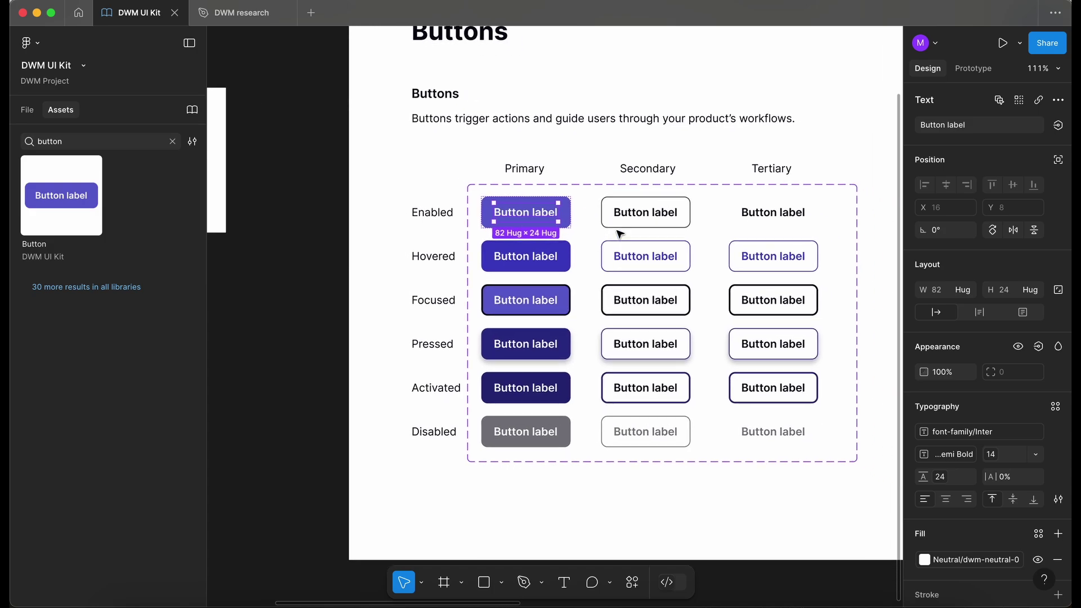
click(28, 110)
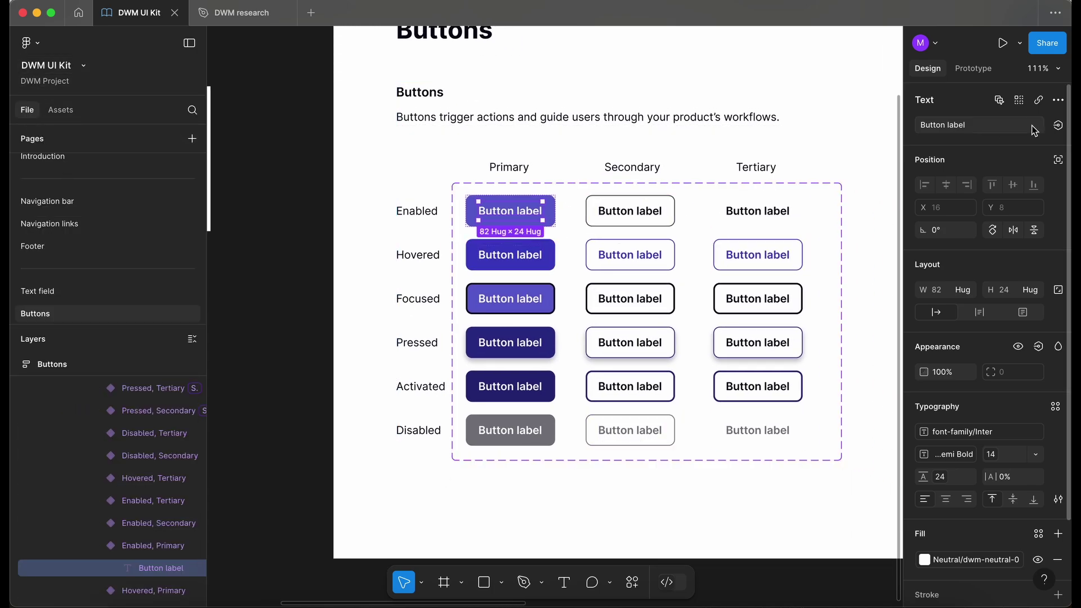
click(1000, 101)
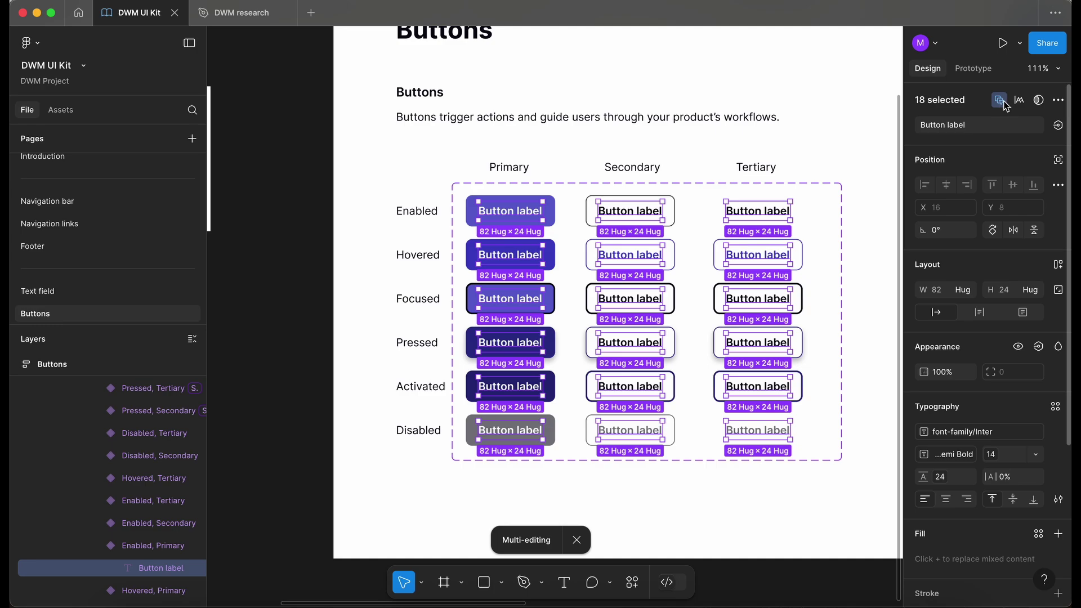
Step: Create a text property named "Label" with the value "Button label" for the selected labels, then clear the selection
click(1059, 125)
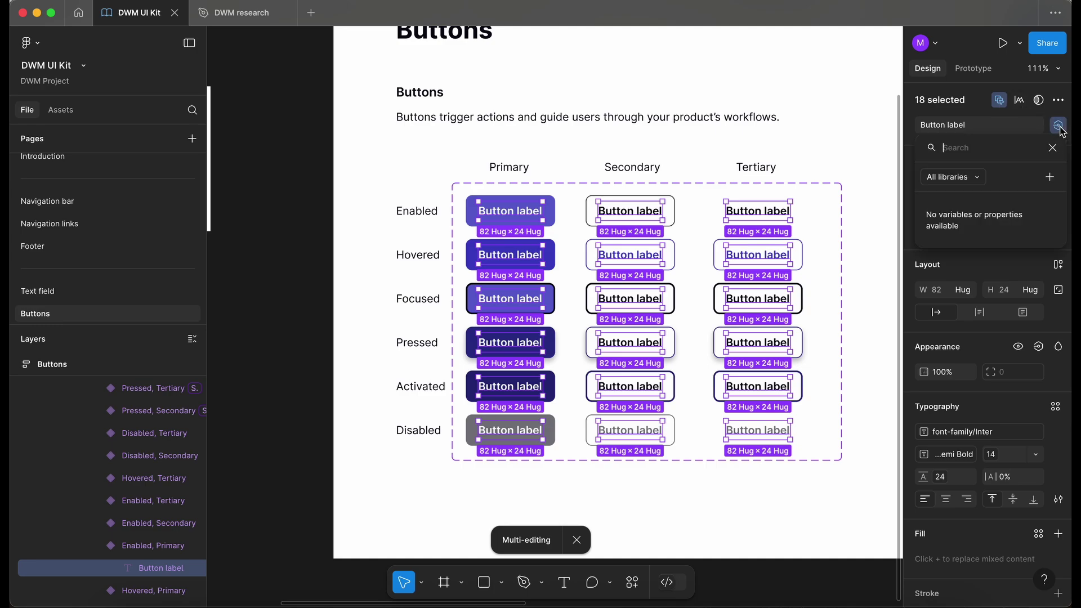
click(1050, 178)
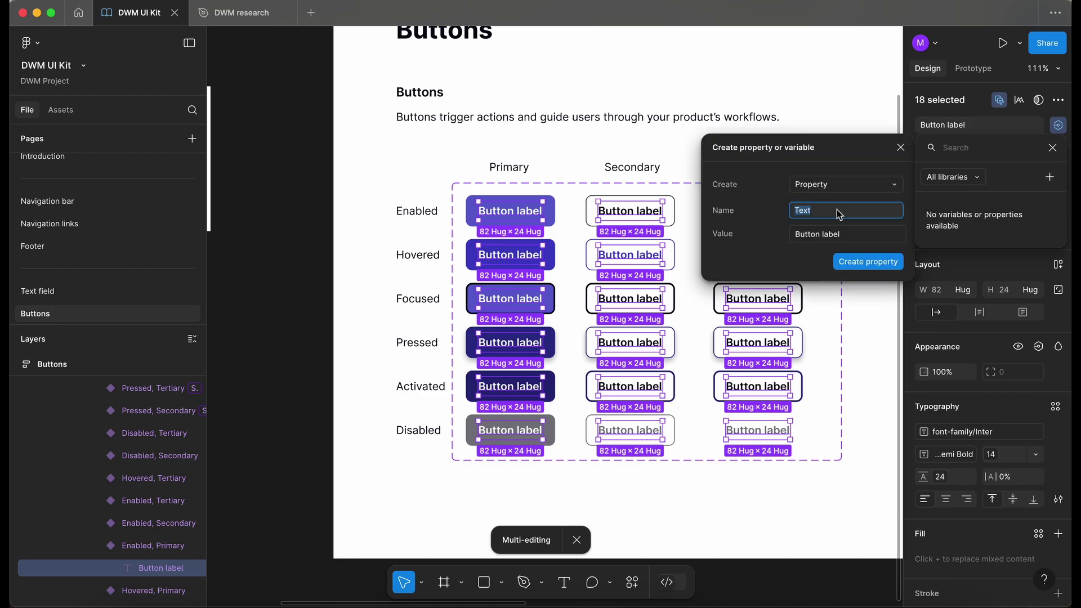
text(Label)
click(869, 262)
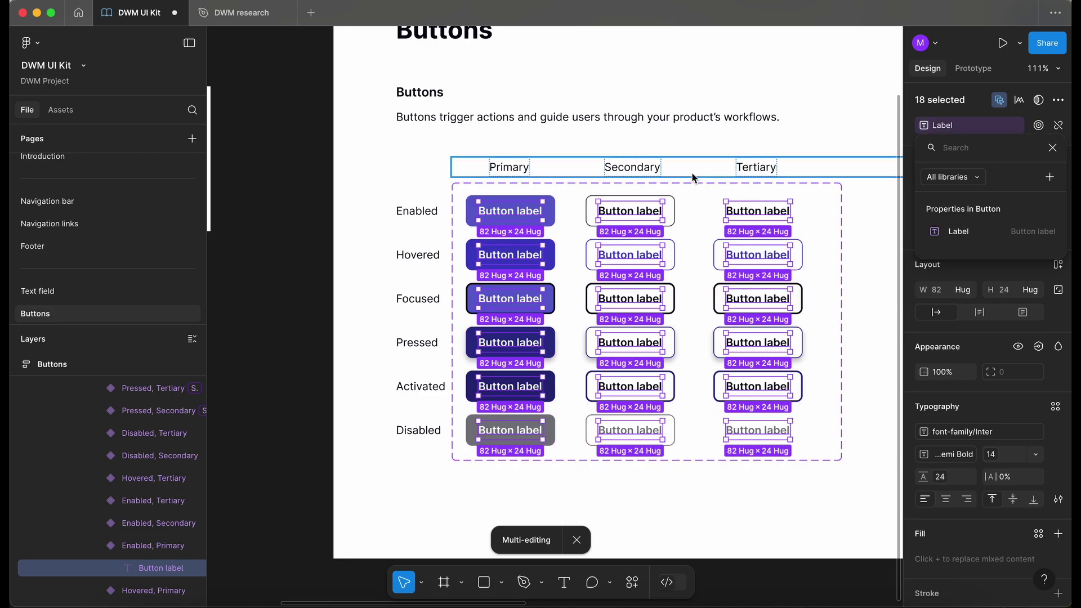
scroll(699, 177, left, 2)
scroll(698, 176, down, 1)
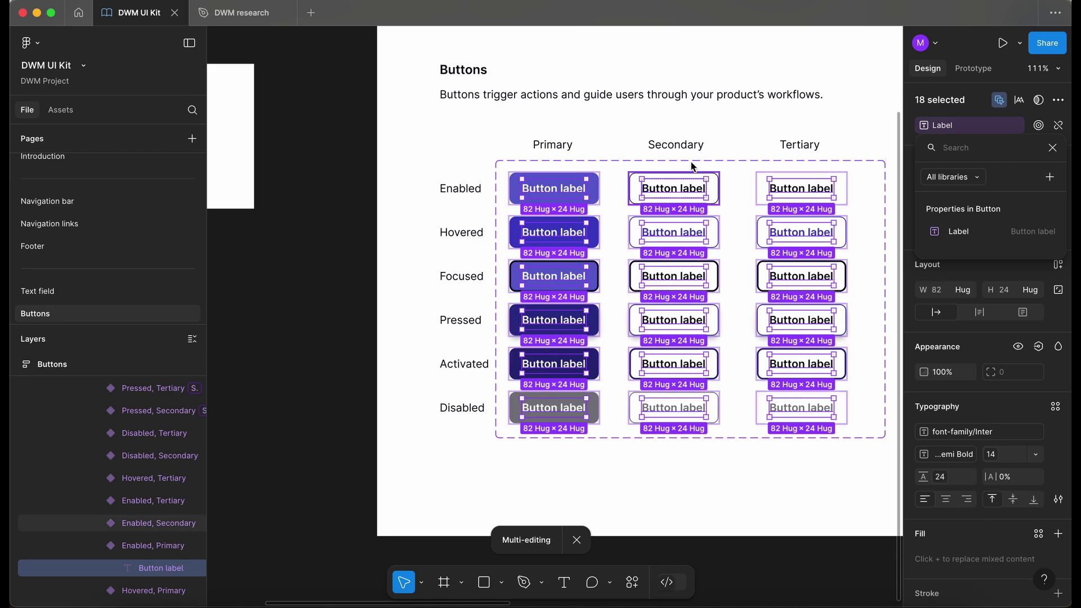
click(354, 293)
click(355, 292)
Step: Set the Label property of the button instance in Frame 3 to "This is my new button" and re-centre the instance in the frame
scroll(356, 291, left, 5)
scroll(363, 219, up, 3)
scroll(305, 157, up, 5)
scroll(305, 157, up, 4)
scroll(428, 231, left, 3)
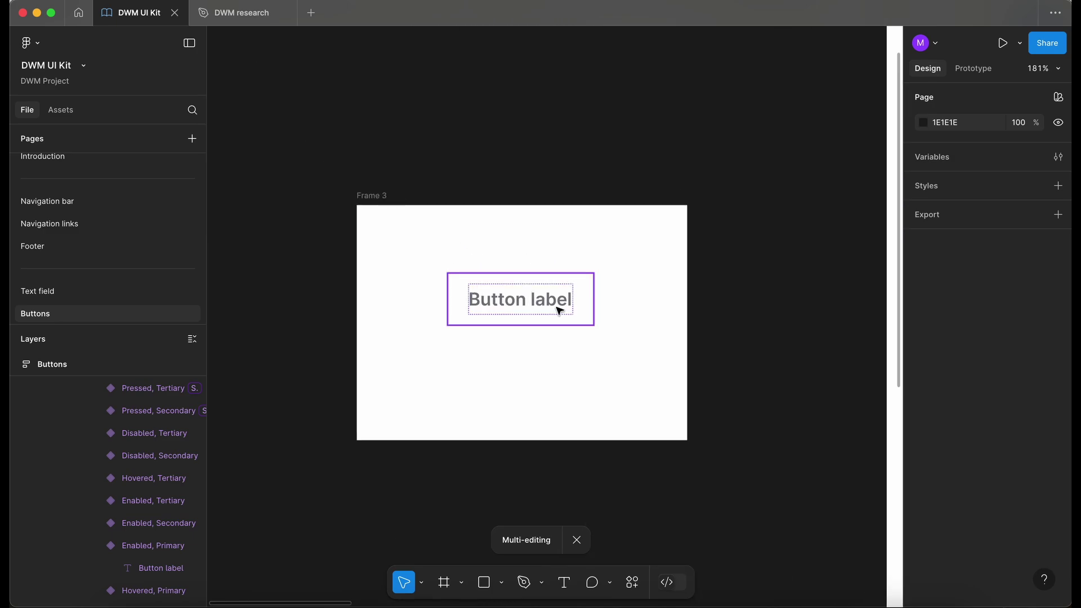
click(558, 311)
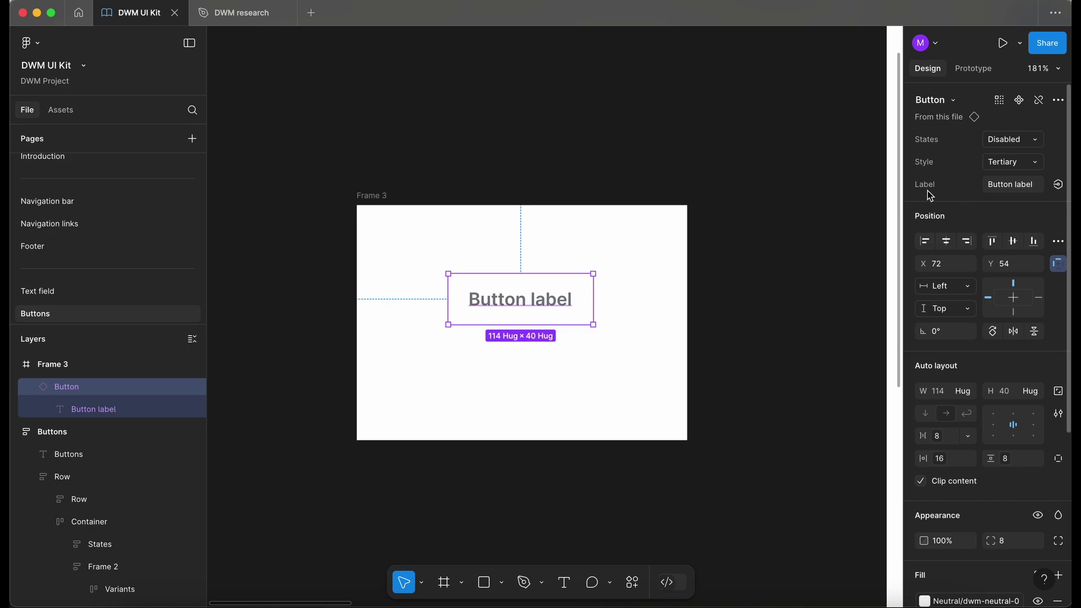
click(1027, 191)
text(This is my new)
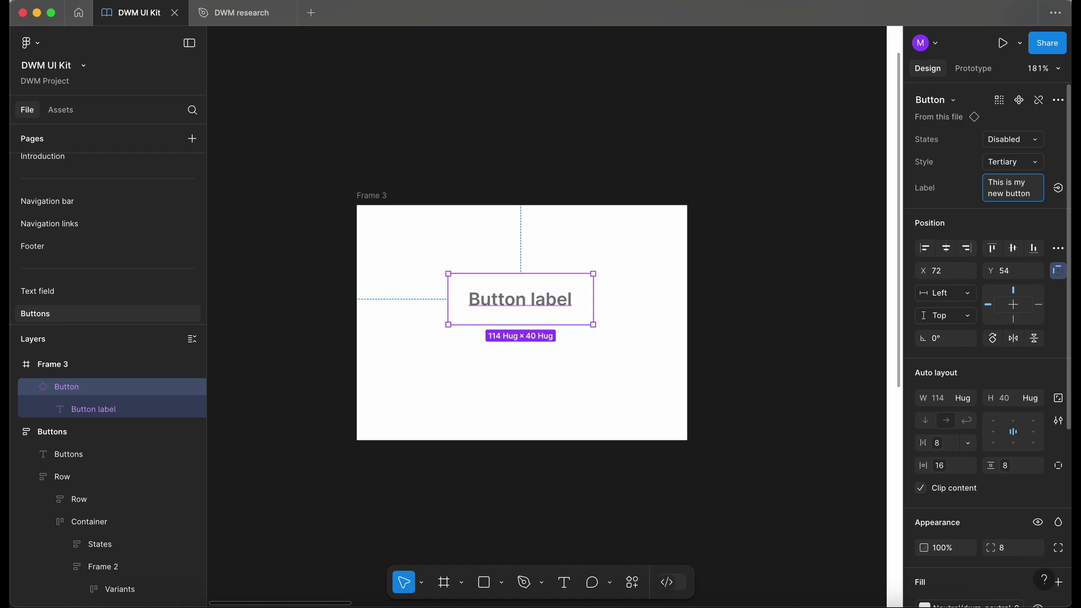
text( button)
key(Return)
drag(644, 307, 606, 330)
Step: Set the button instance's state to Enabled and switch its style to Secondary and finally Primary, then clear the selection
click(1013, 139)
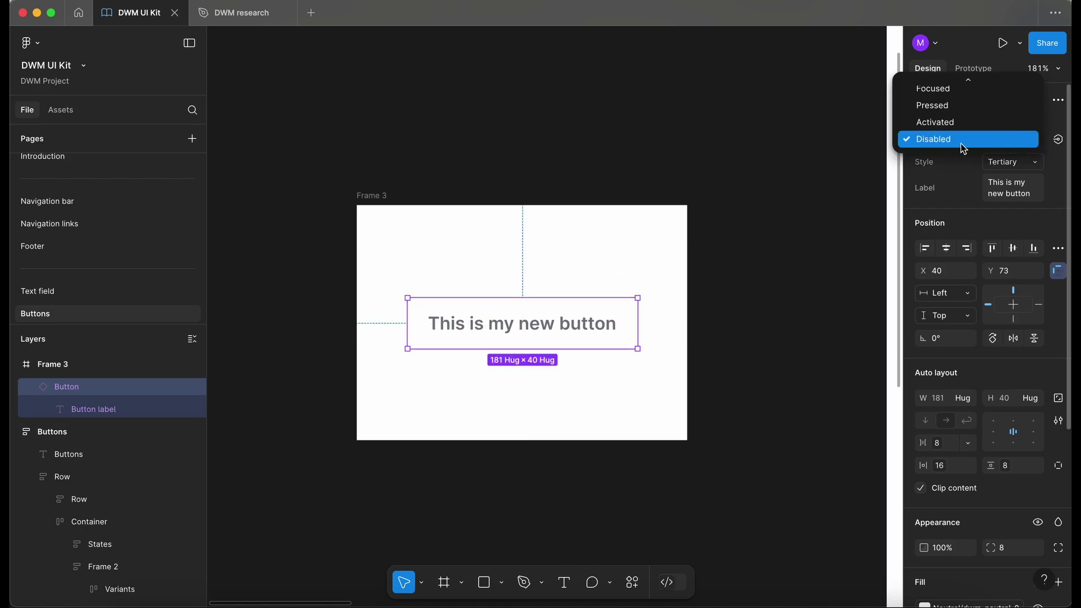
scroll(960, 143, up, 2)
click(948, 87)
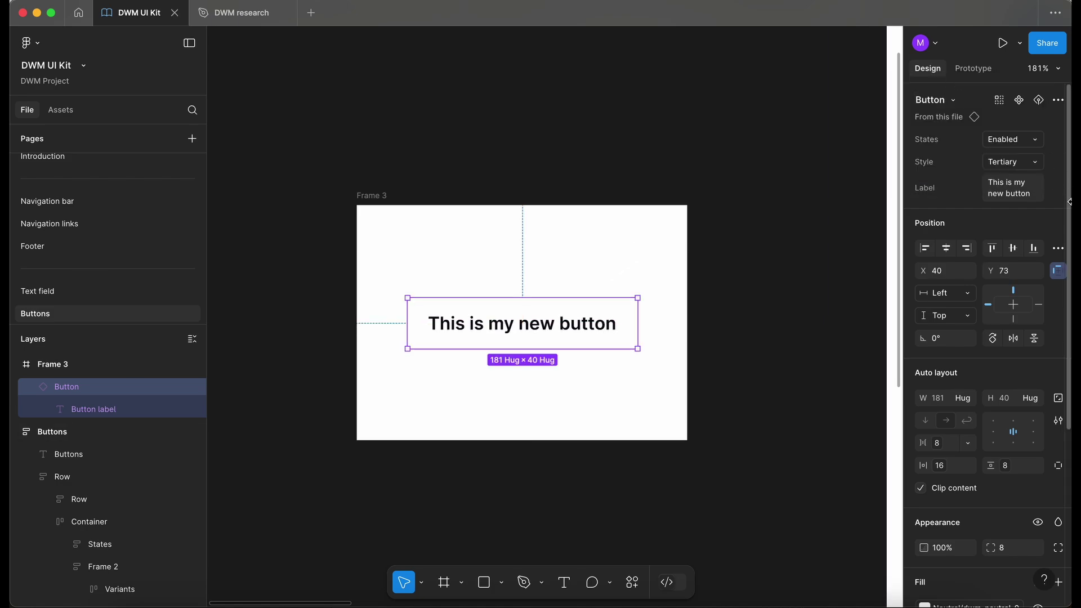
click(1013, 162)
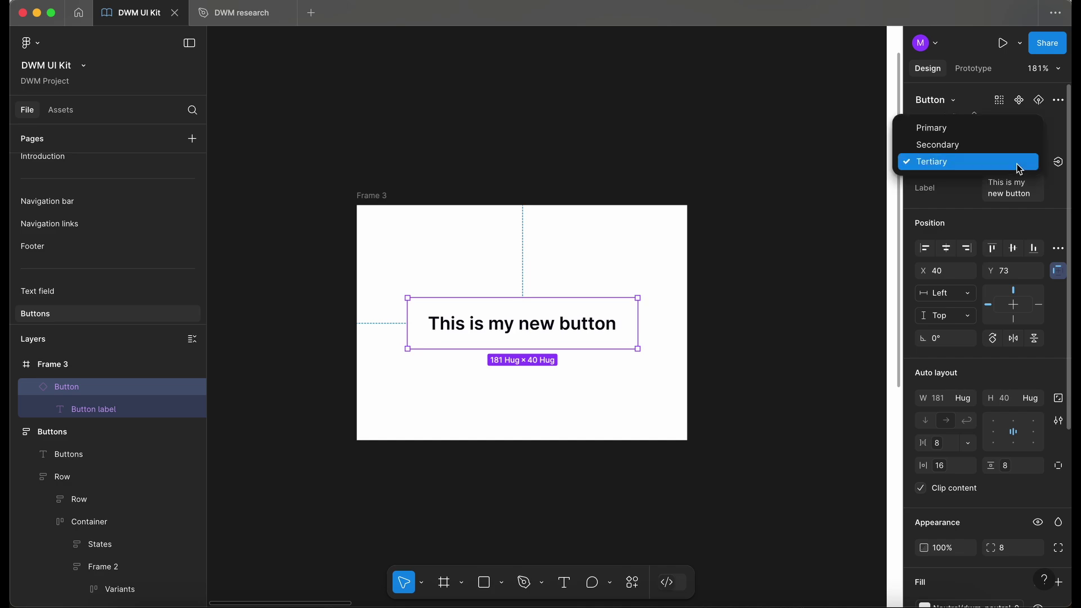
click(975, 143)
click(1000, 159)
click(997, 146)
click(654, 235)
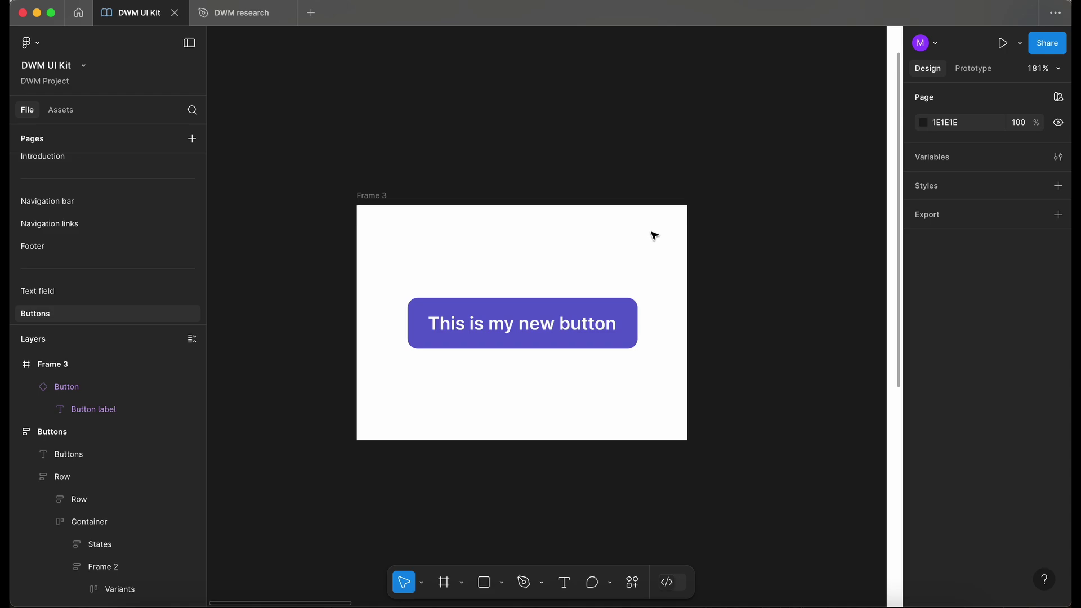
click(542, 340)
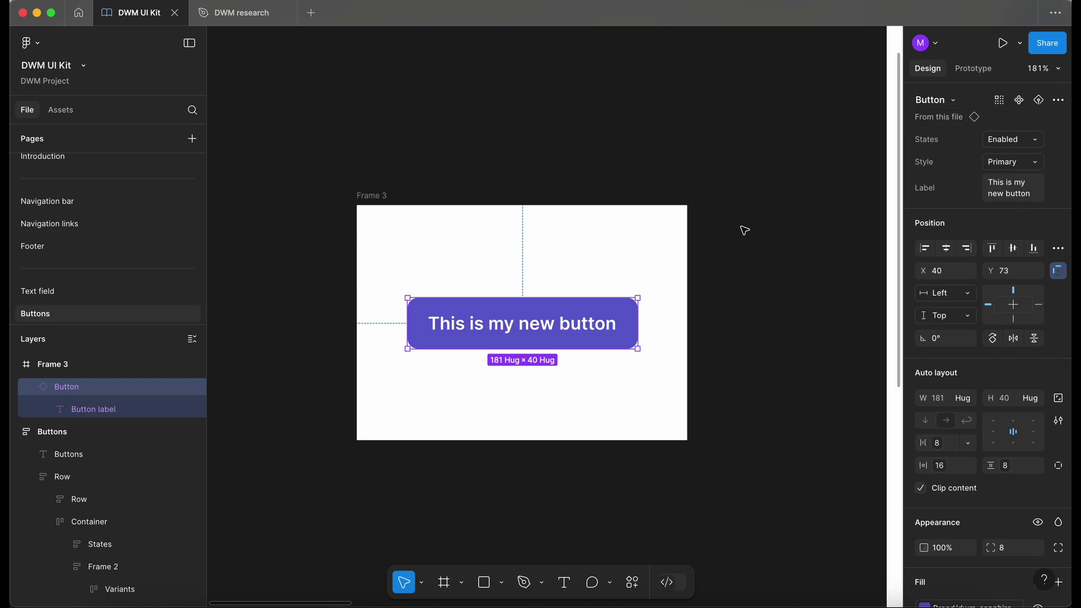
click(353, 171)
Step: Delete Frame 3, the test frame beside the Buttons page, together with its button instance
scroll(352, 170, down, 3)
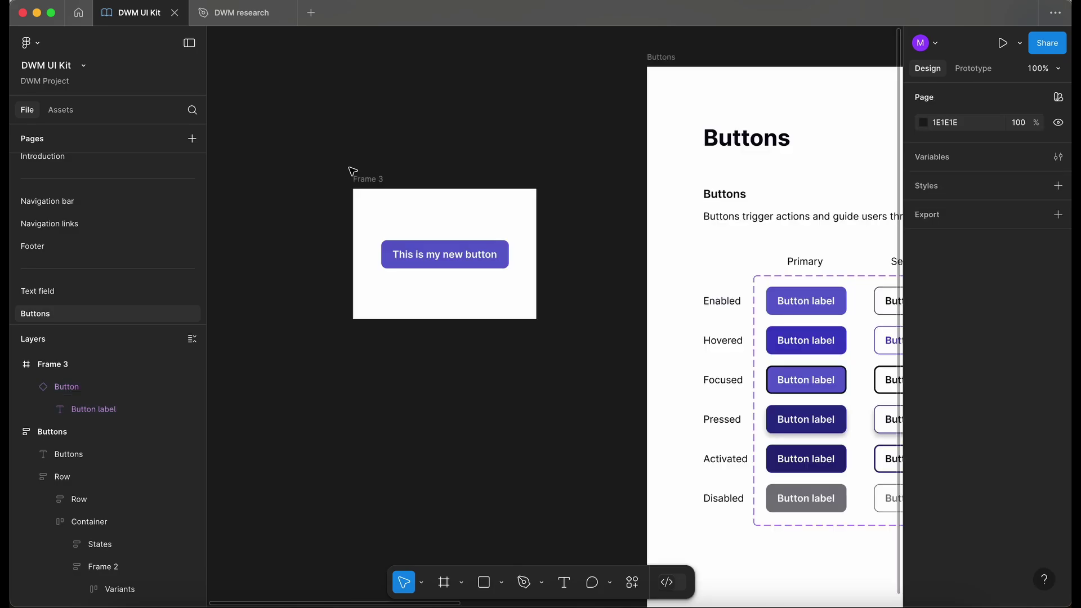
scroll(353, 170, right, 2)
scroll(353, 170, up, 1)
scroll(353, 170, down, 1)
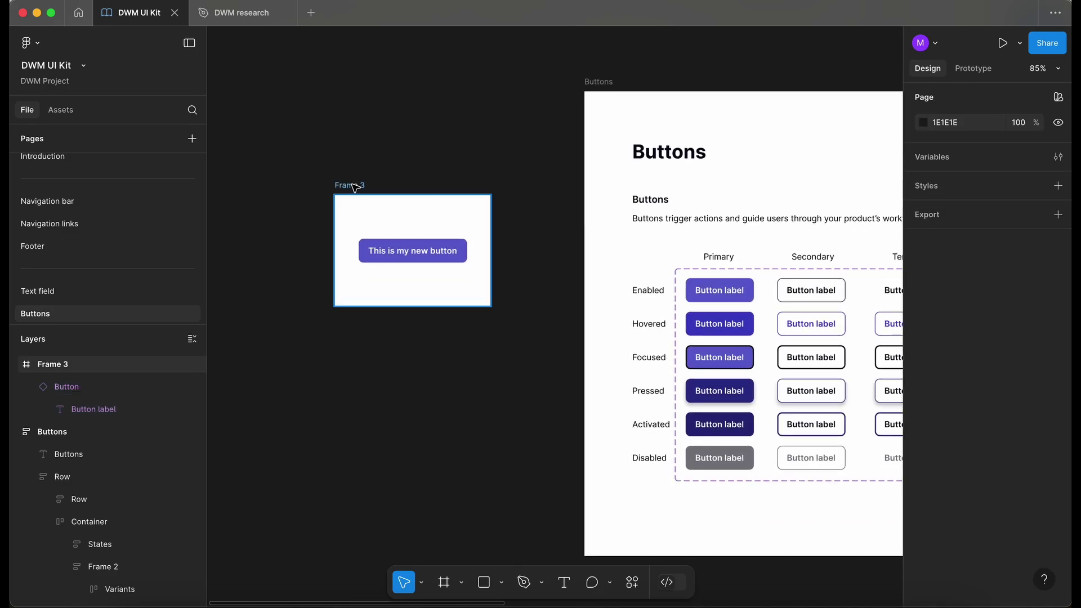
click(355, 187)
key(Delete)
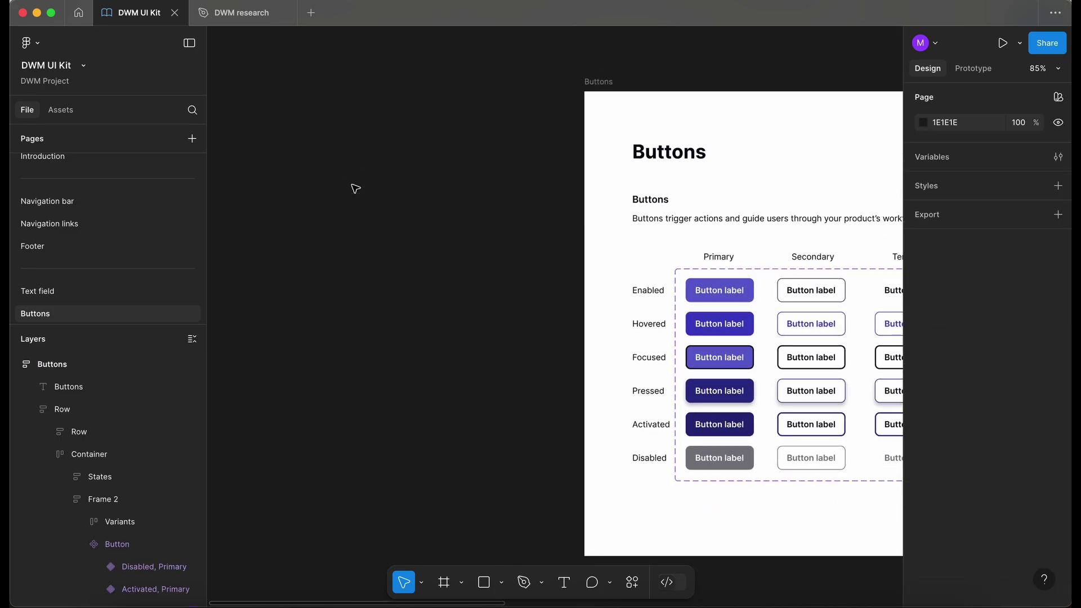
Step: Select the Button component set to review its States, Style and Label properties, then clear the selection
scroll(355, 189, right, 5)
scroll(356, 189, down, 2)
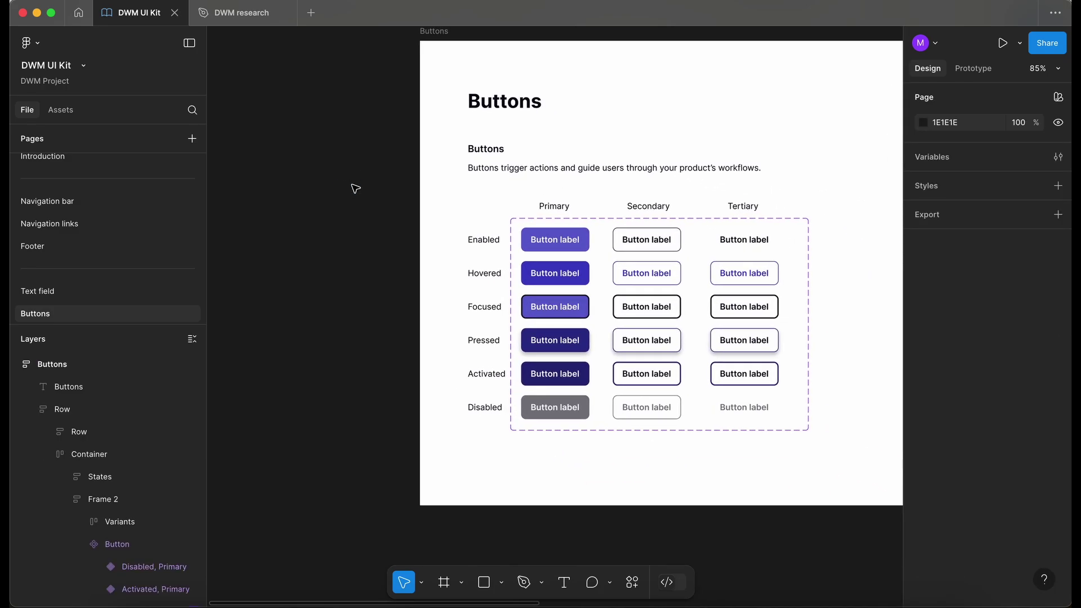
click(799, 247)
click(800, 246)
click(799, 244)
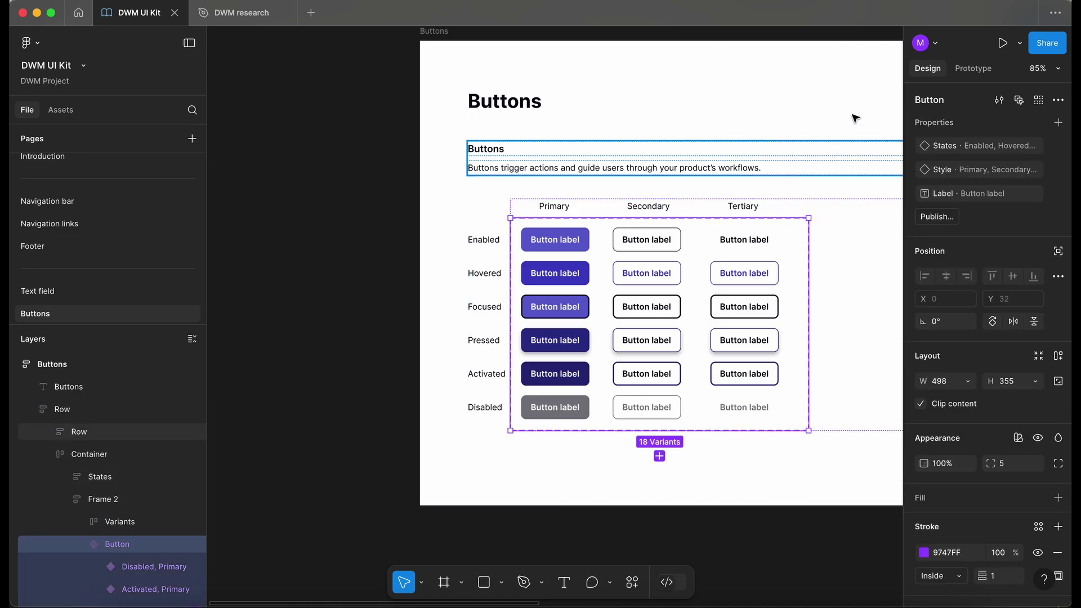
click(288, 278)
scroll(288, 279, down, 3)
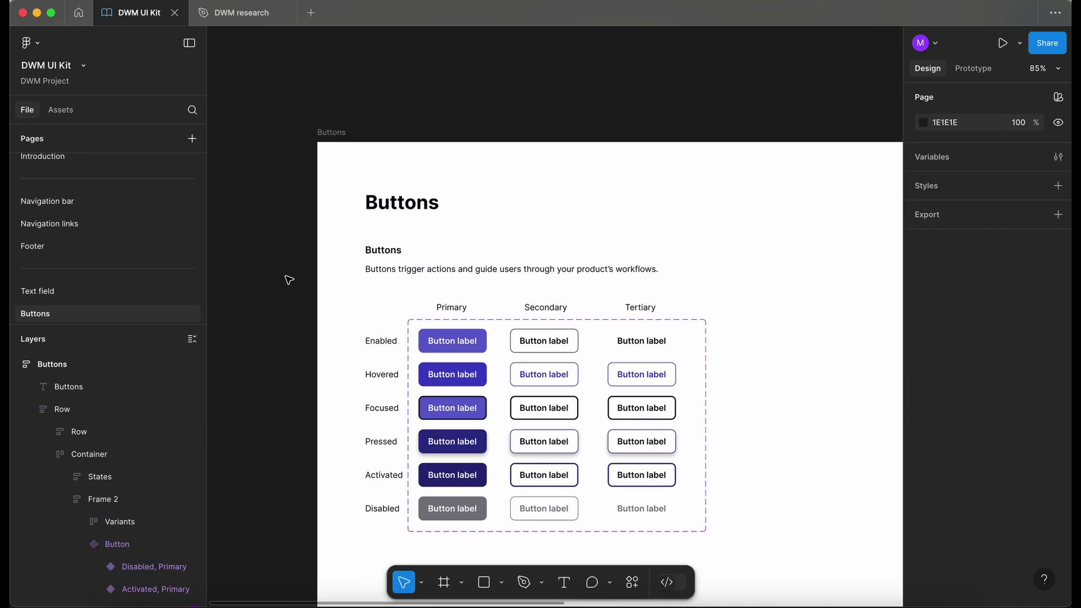
scroll(288, 280, right, 2)
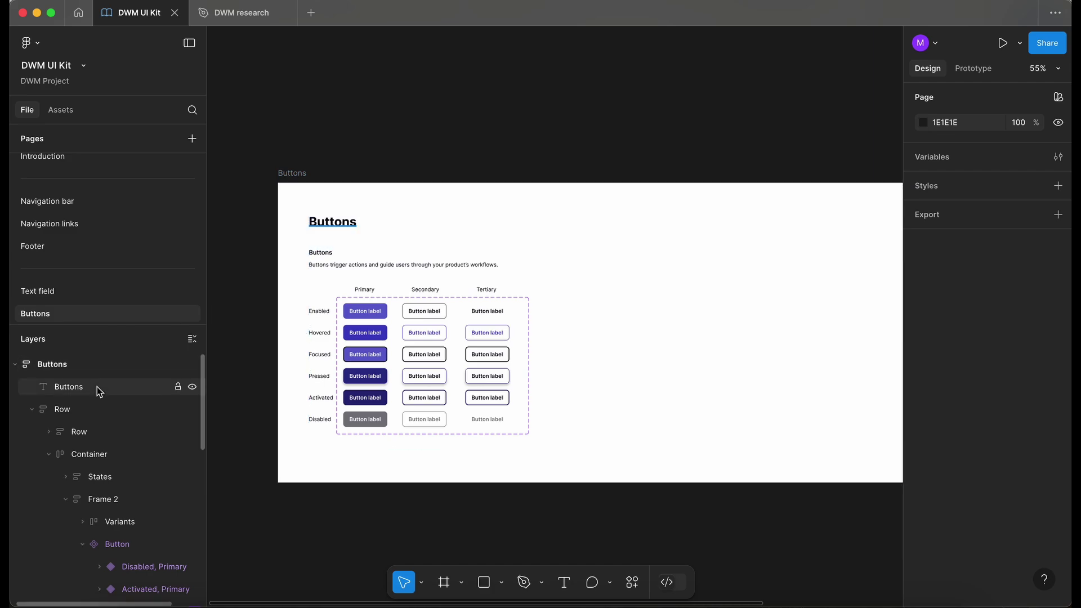
Step: Publish the DWM UI Kit library with the new Button component and the description "Created our new button component."
click(14, 366)
click(179, 366)
click(61, 109)
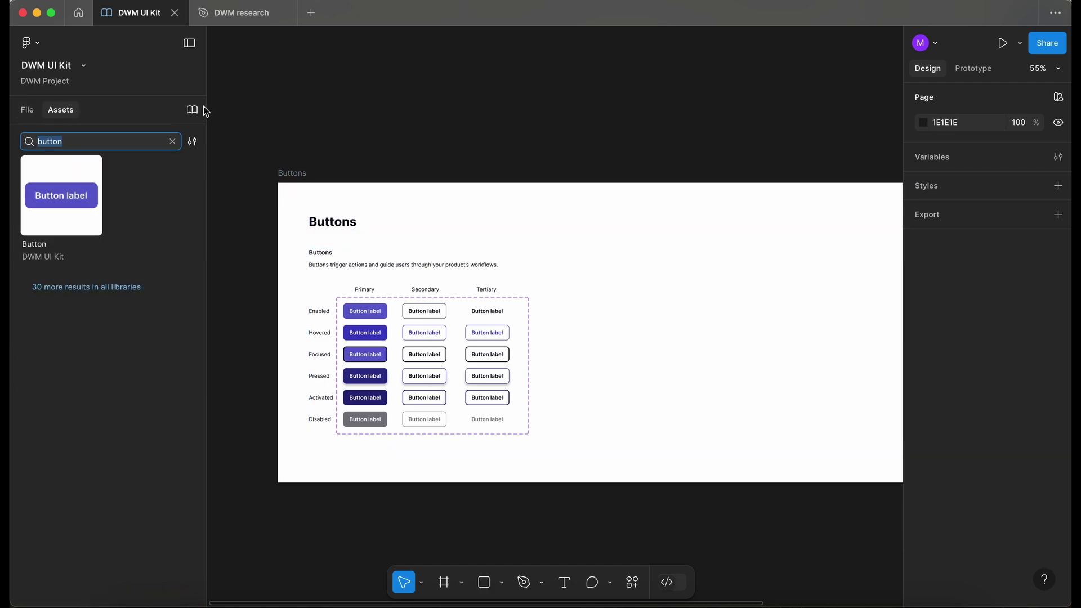
click(196, 110)
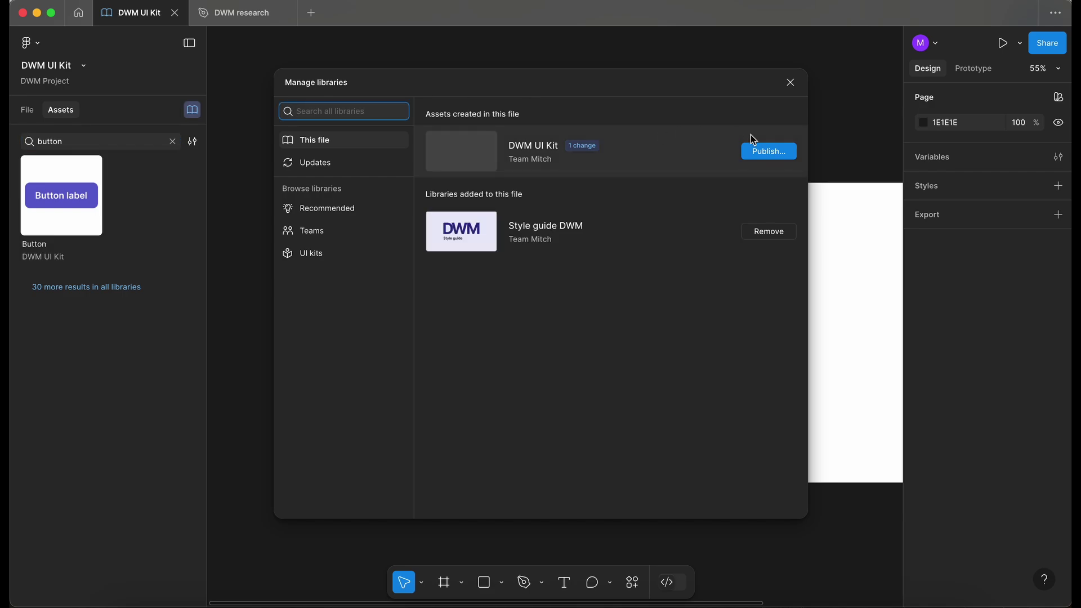
click(770, 151)
click(437, 249)
text(Created our new button component.)
click(685, 449)
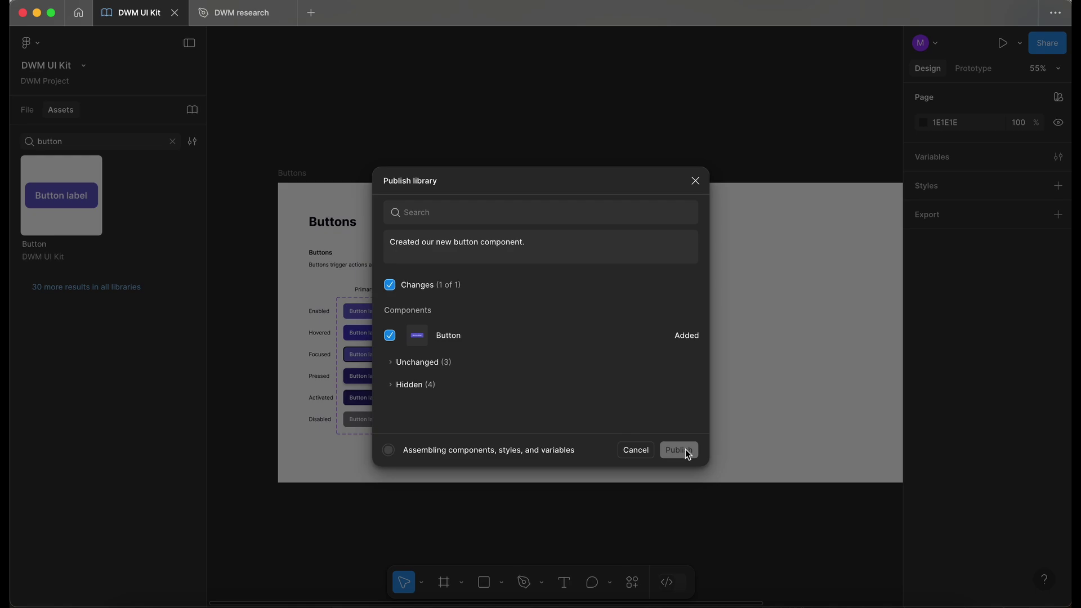
scroll(686, 451, down, 3)
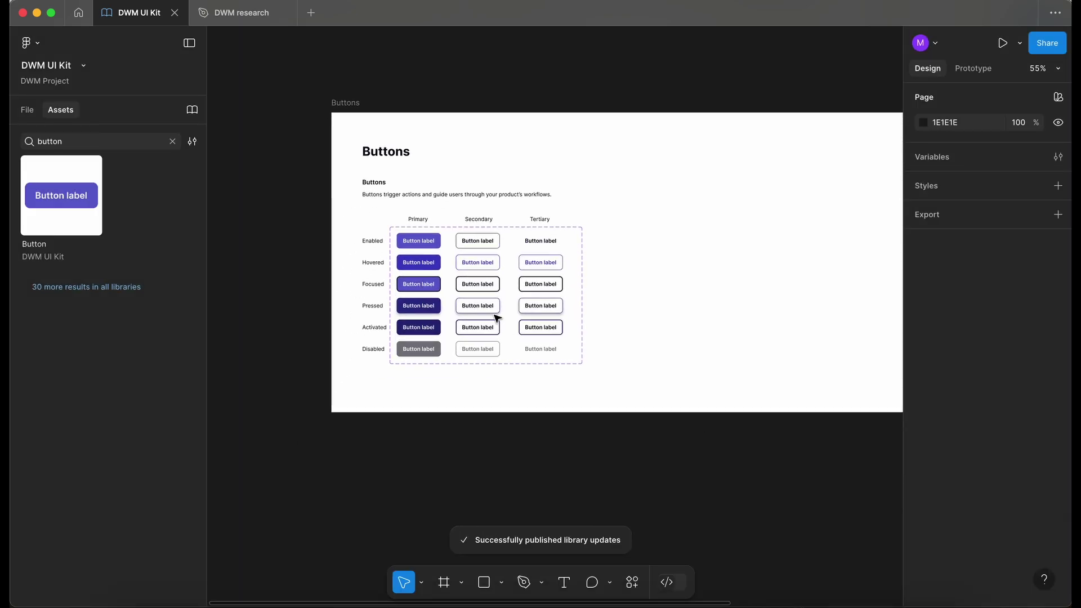
Step: Remove the white fill from the Enabled, Hovered, Focused, Activated and Disabled Secondary button variants
click(27, 109)
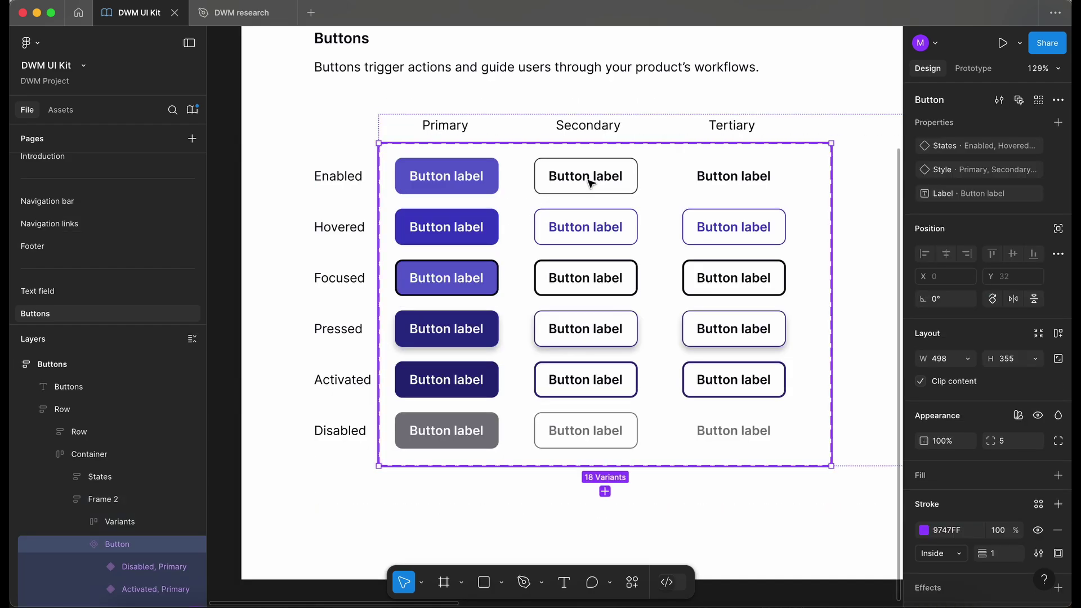
click(590, 183)
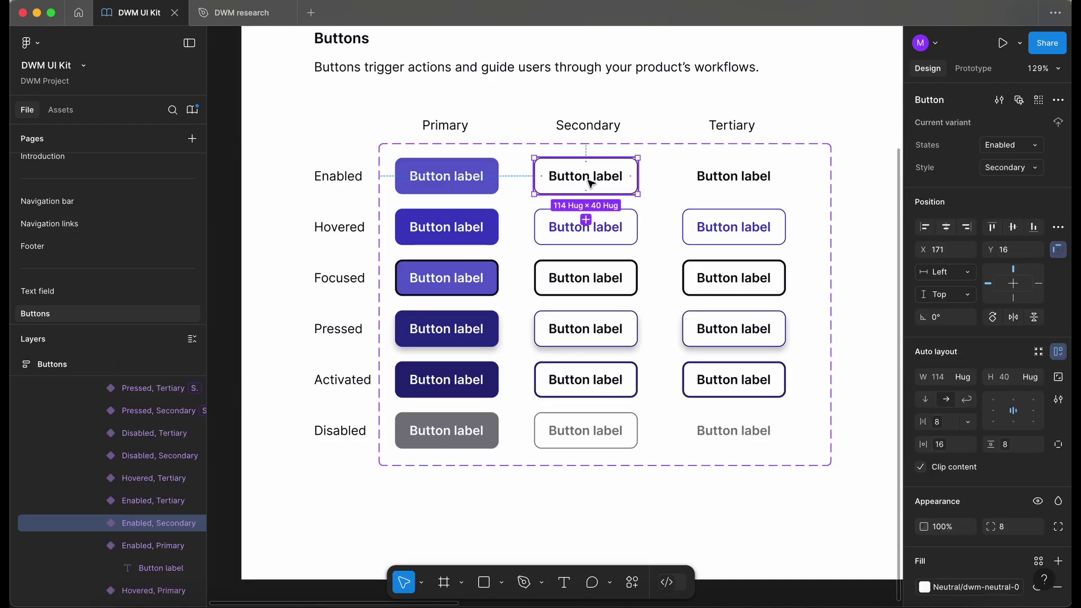
scroll(608, 188, right, 2)
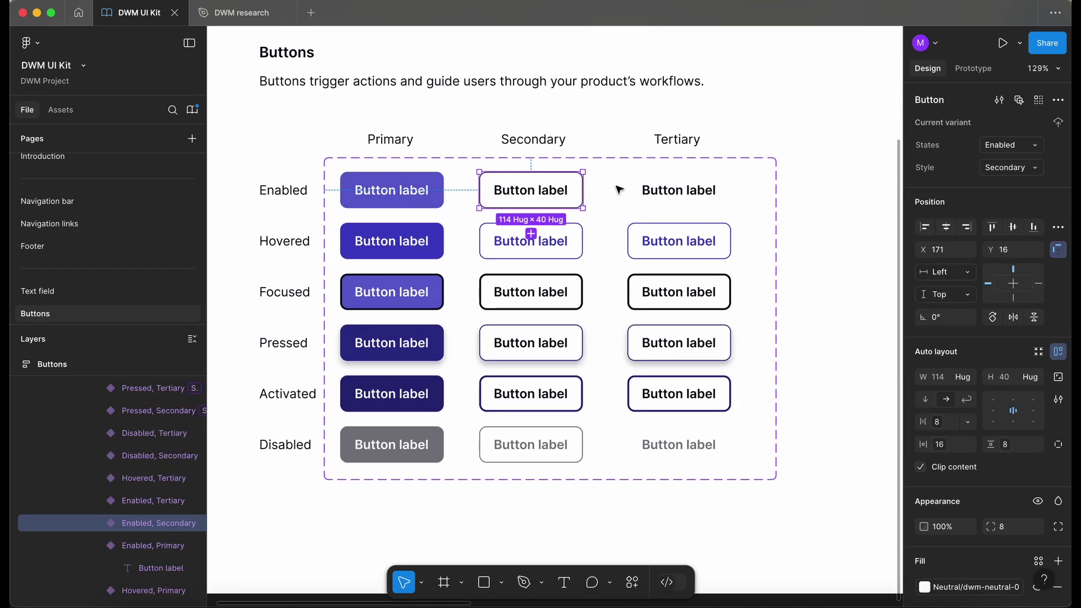
shift+click(572, 243)
shift+click(572, 296)
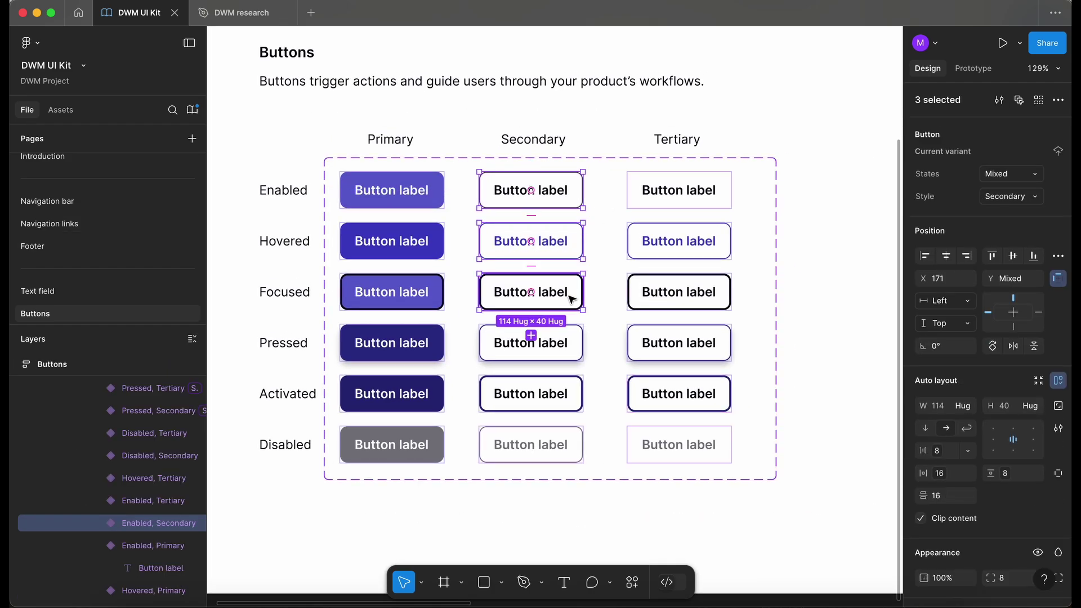
shift+click(570, 401)
shift+click(569, 456)
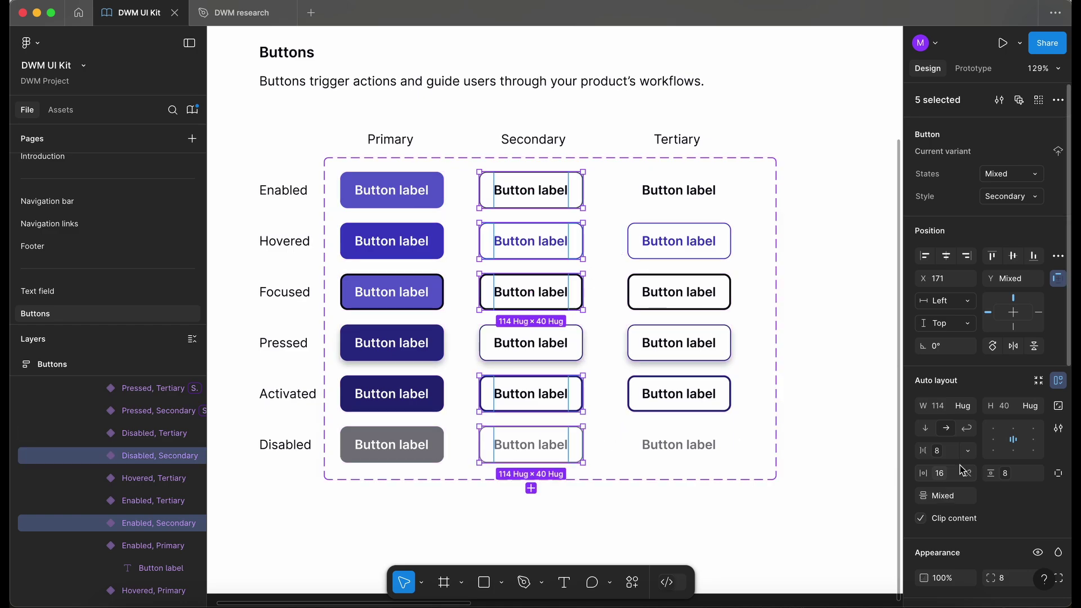
scroll(1062, 450, down, 5)
click(1059, 445)
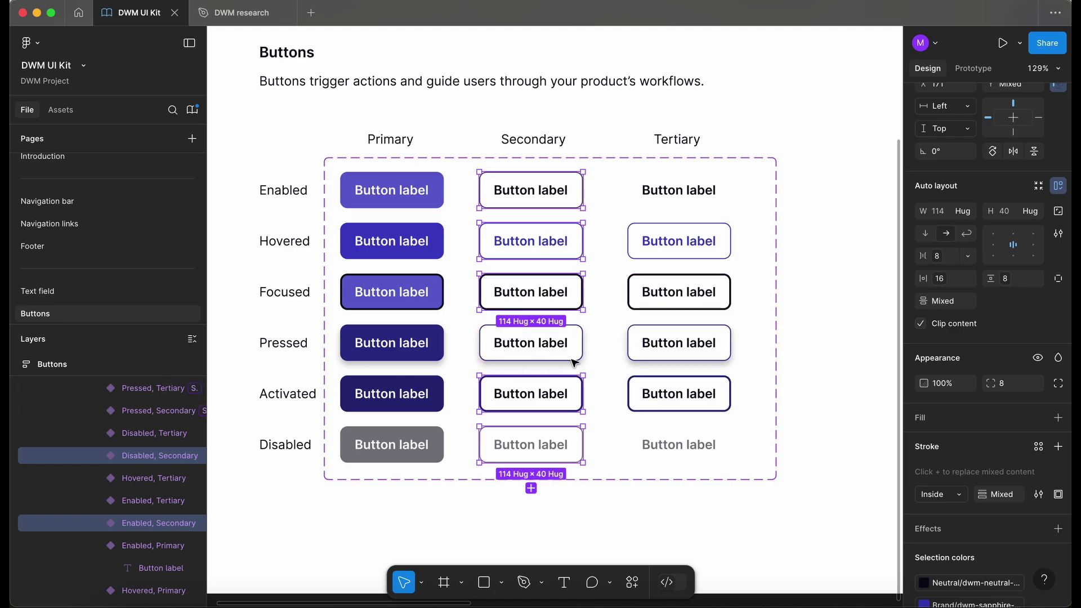
Step: Try removing the white fill from the Pressed Secondary variant, then undo the removal
click(512, 351)
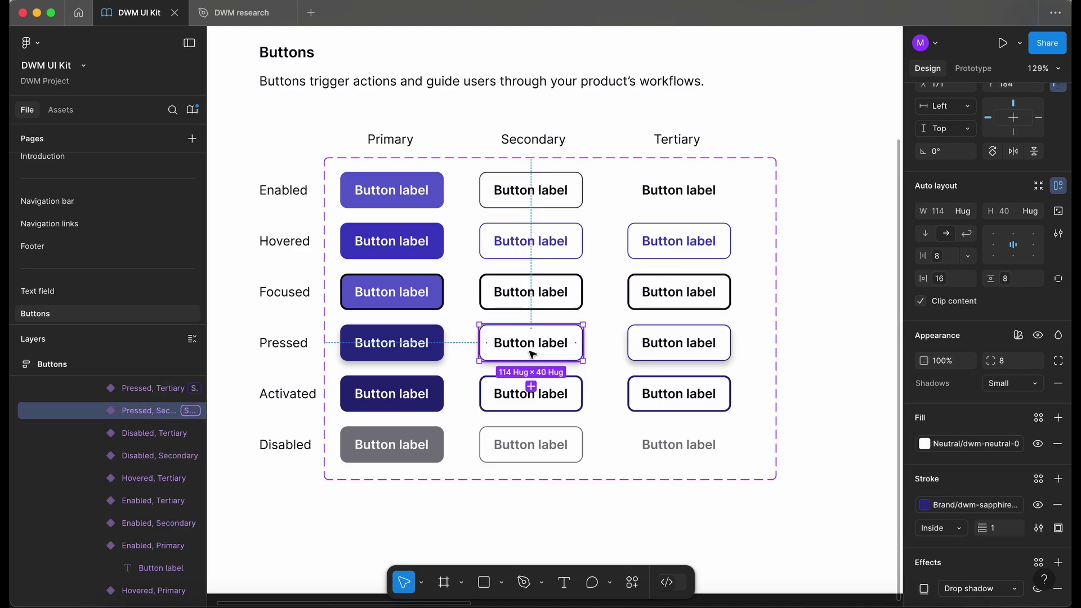
scroll(532, 351, up, 3)
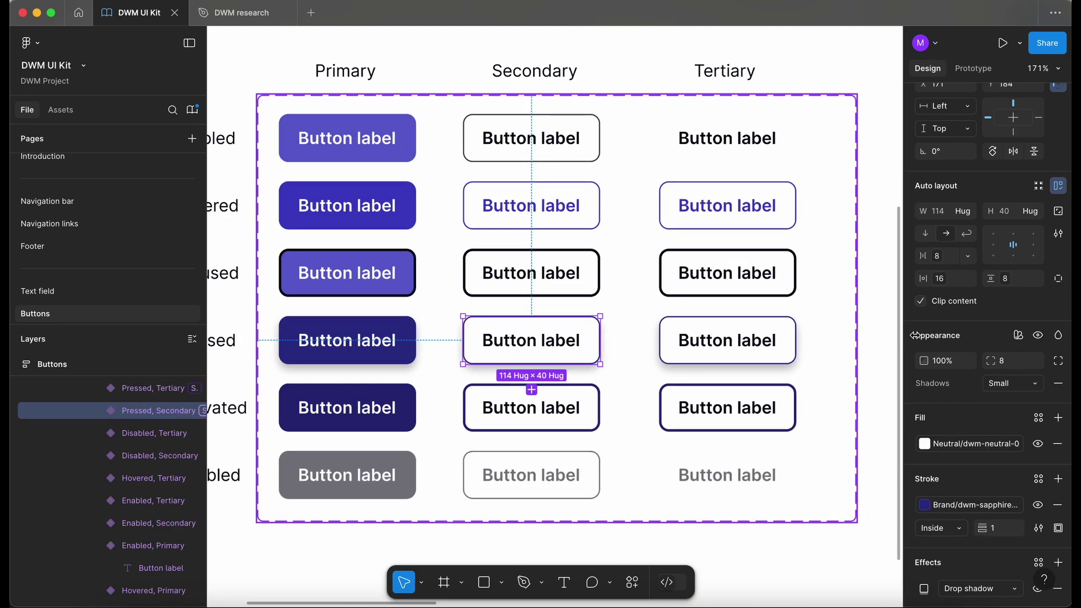
click(1058, 444)
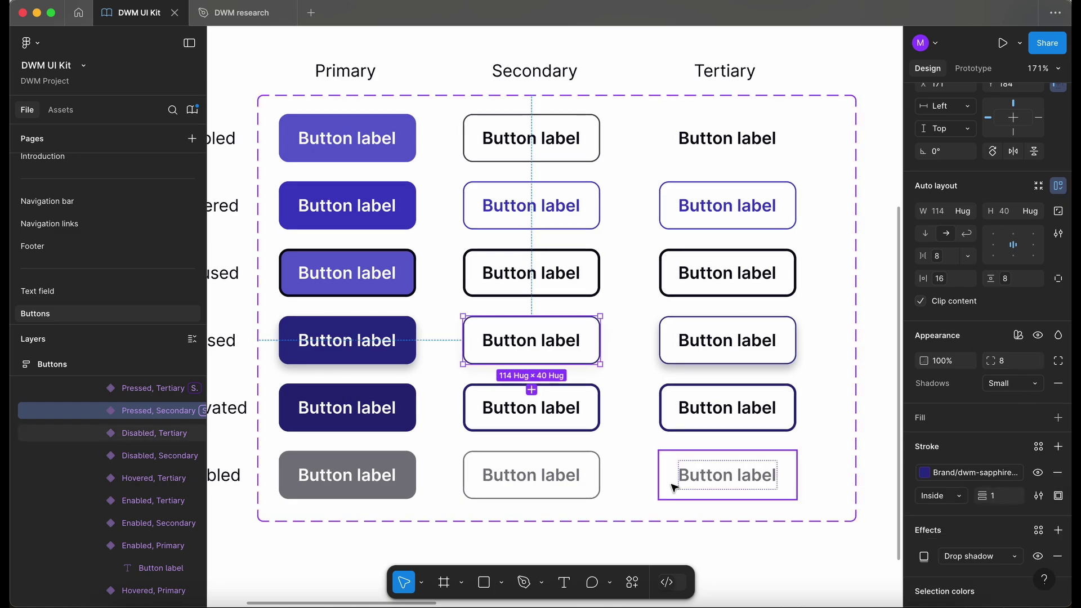
key(super+z)
Step: Select the Enabled, Hovered, Focused, Activated and Disabled Tertiary variants together, leaving out Pressed, then clear the selection
scroll(586, 377, down, 2)
scroll(586, 377, right, 2)
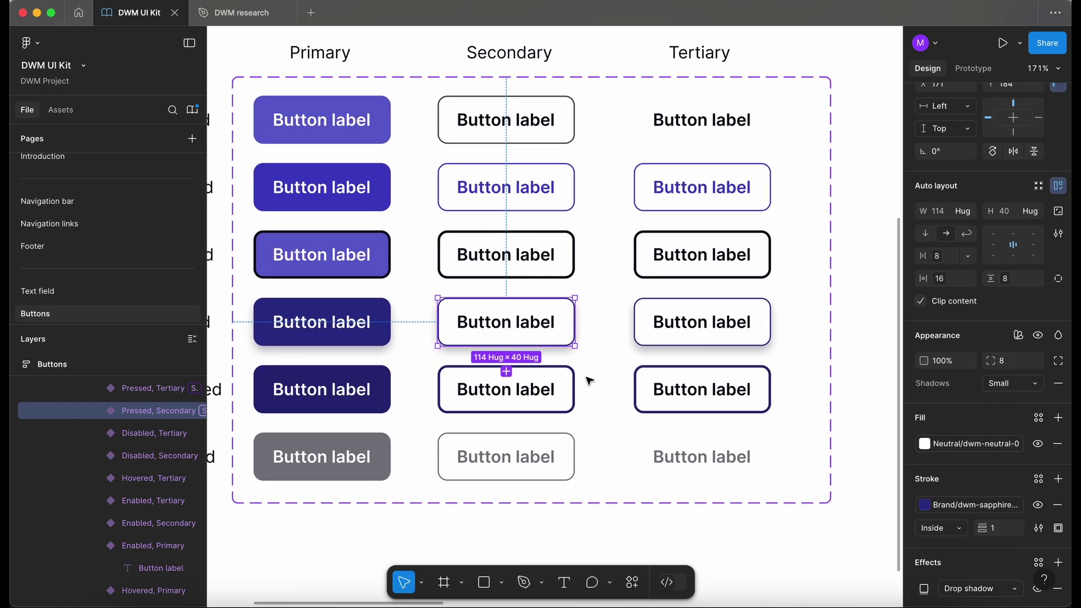
click(755, 130)
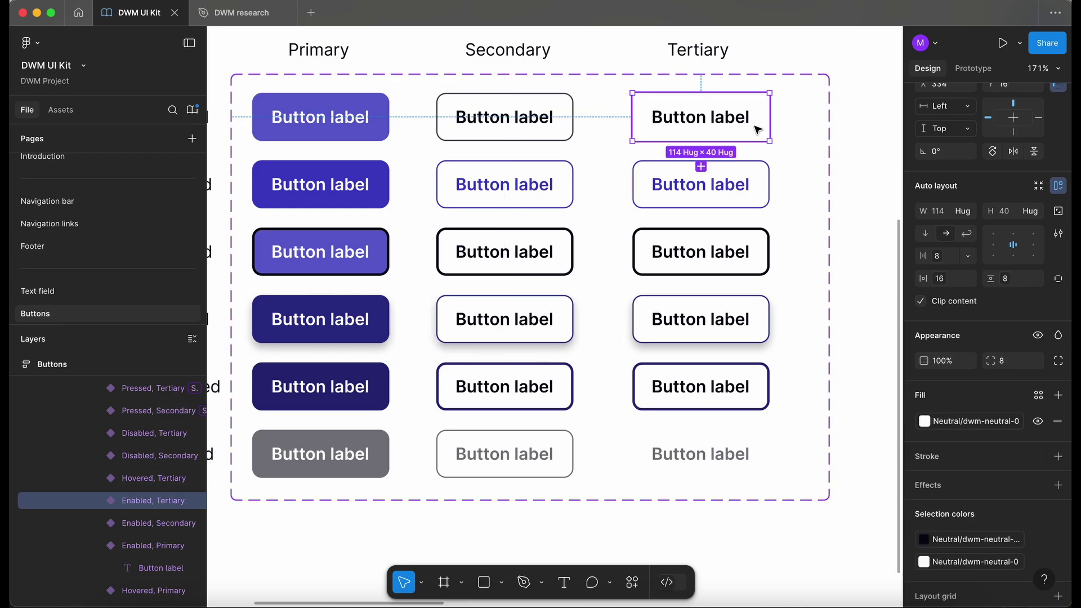
shift+click(757, 181)
shift+click(762, 251)
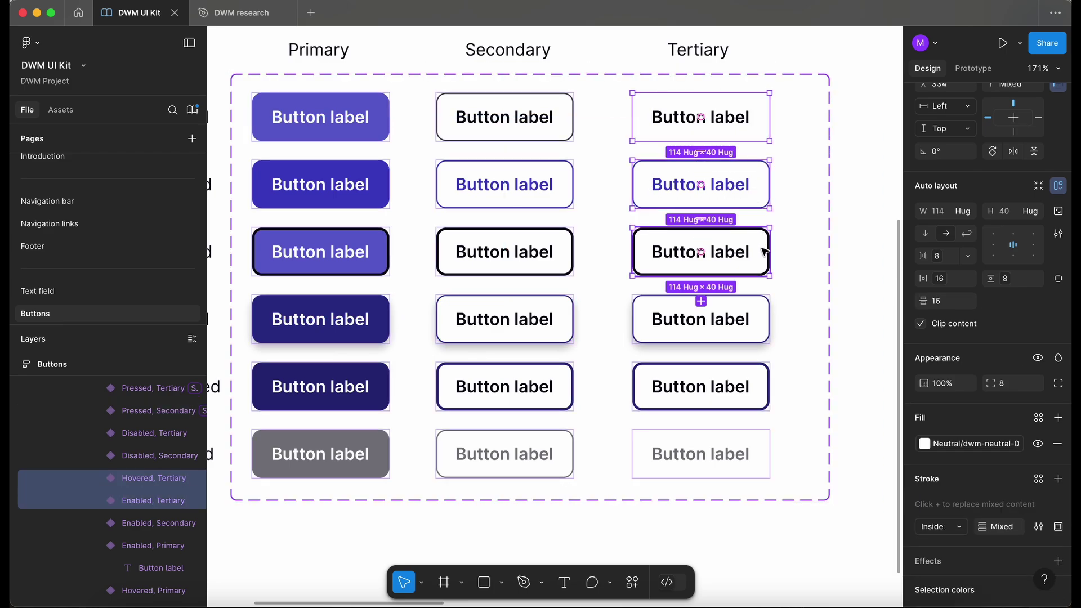
shift+click(758, 395)
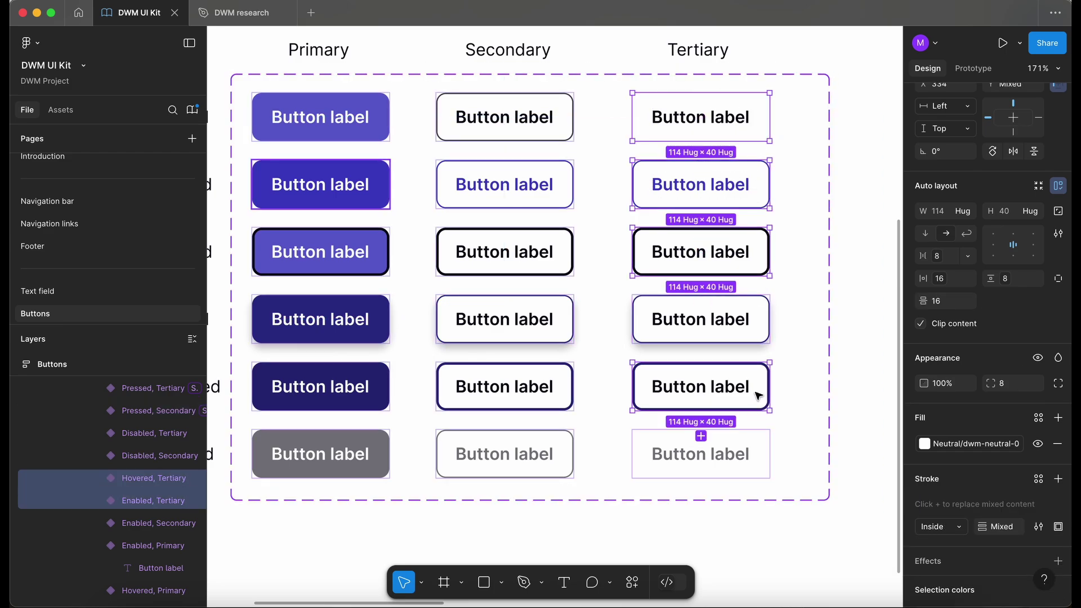
shift+click(766, 472)
key(Escape)
key(shift+1)
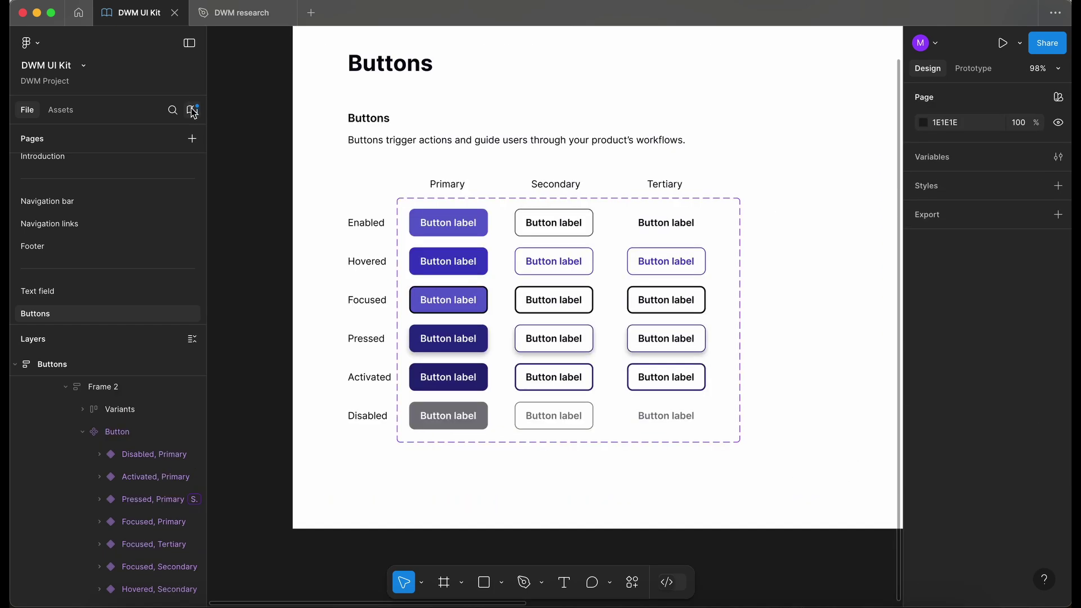
Step: Publish the library changes with the description "Updated button component removing backgrounds on secondary/tertiary buttons."
click(192, 111)
click(772, 151)
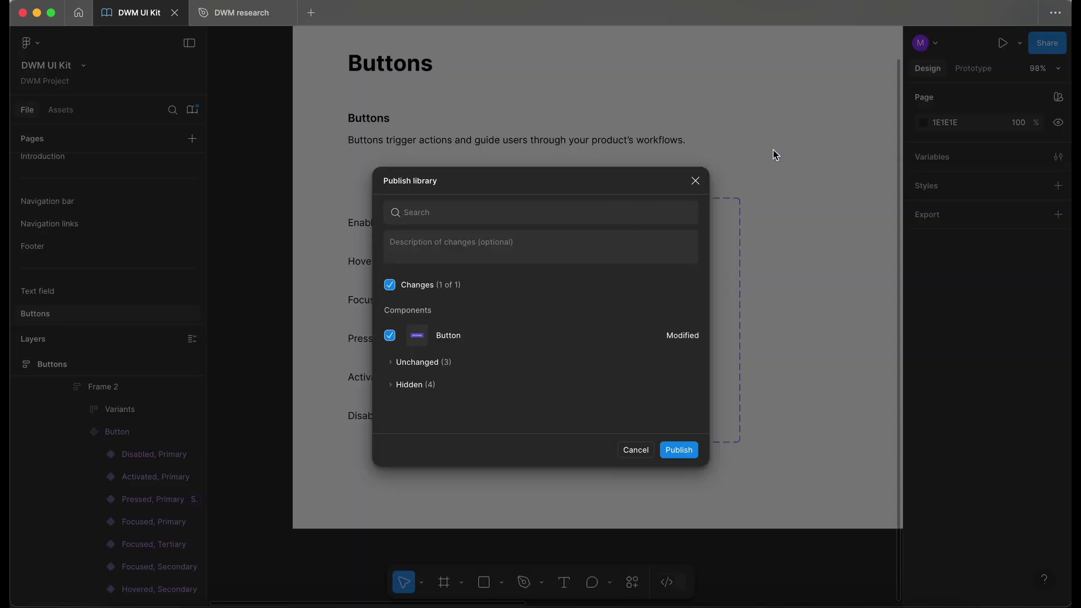
click(522, 249)
text(Updated button co)
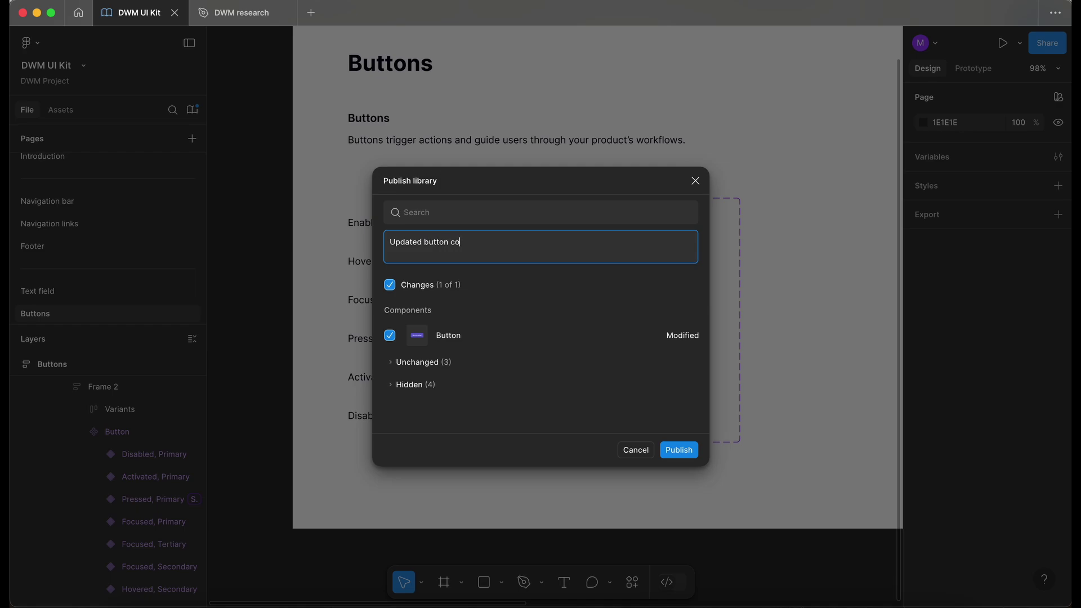
text(mpo)
text(nent removing backgrounds on secondary/tertiary buttons.)
key(super+Return)
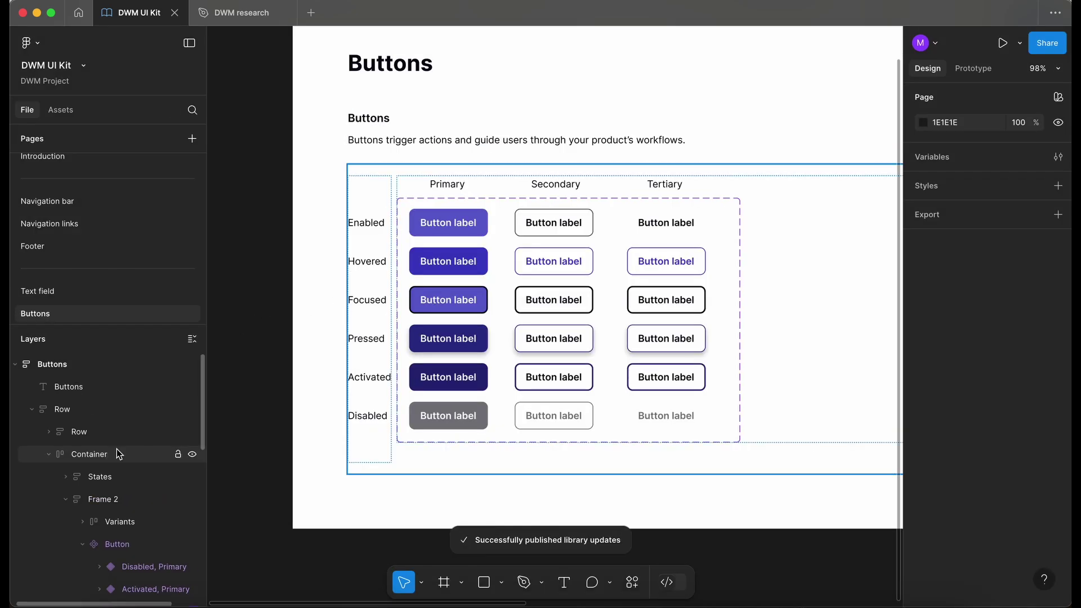
Step: Collapse the layer tree of the Buttons page and lock its Buttons frame
click(125, 367)
click(194, 341)
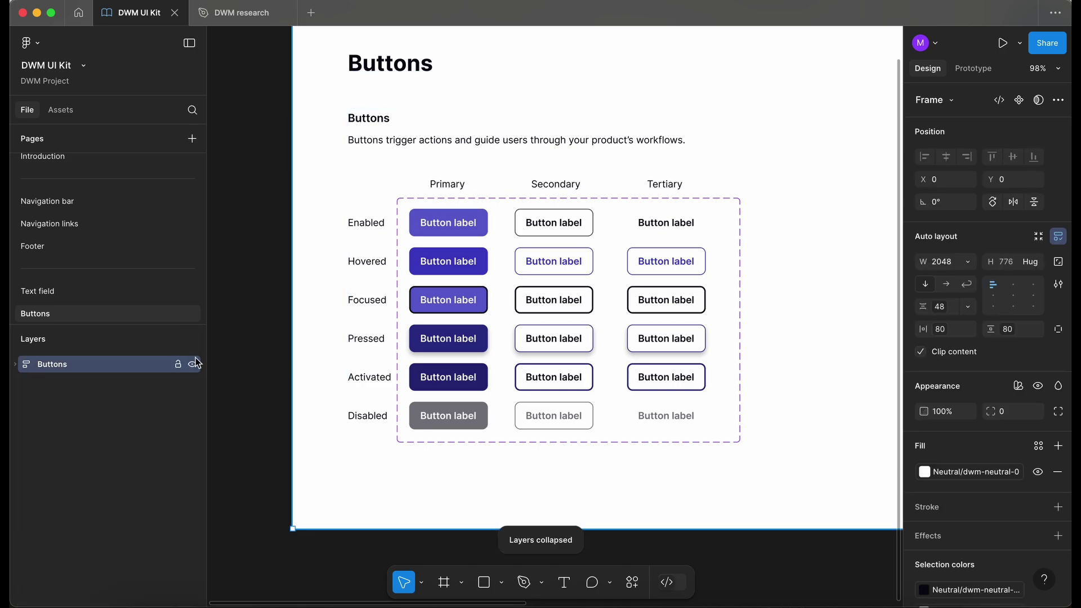
click(249, 352)
scroll(250, 354, down, 1)
scroll(250, 354, down, 3)
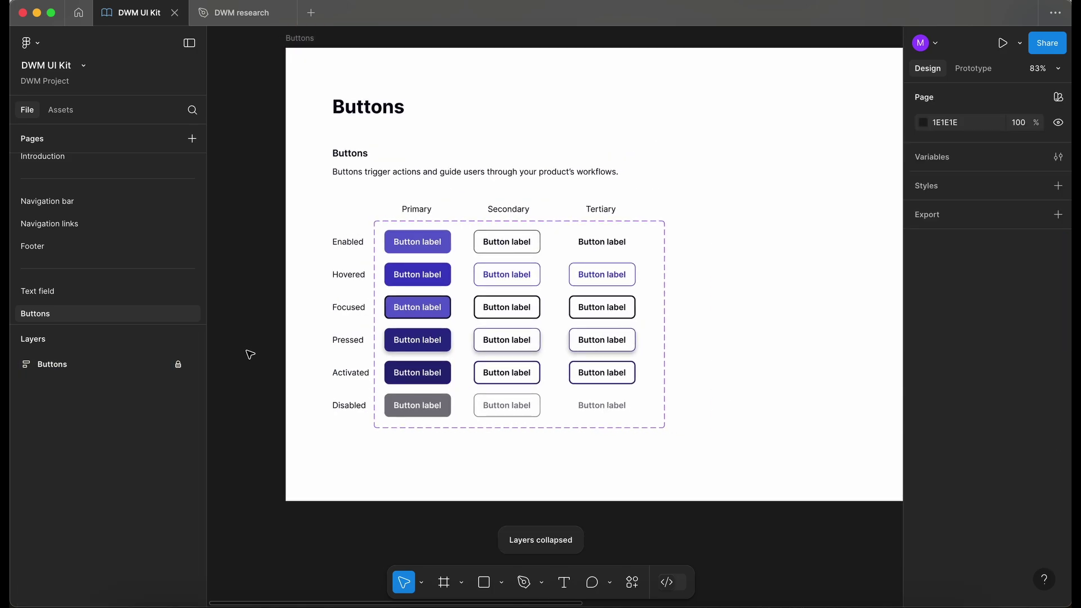
Step: Open the Footer page and place an instance of the Button component on the empty canvas beside the old footer frame
click(77, 248)
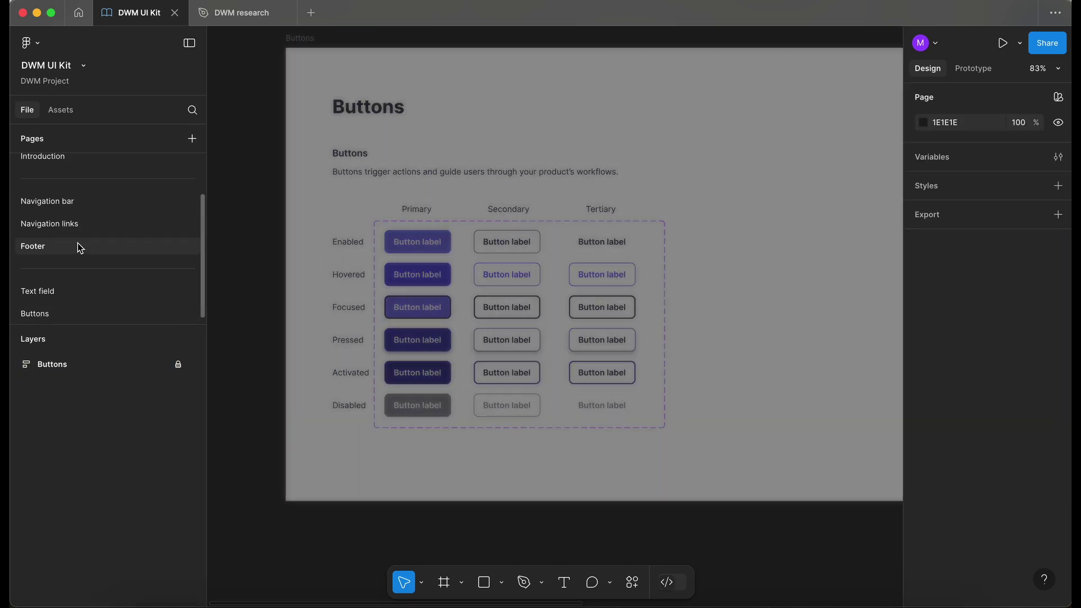
scroll(597, 271, up, 5)
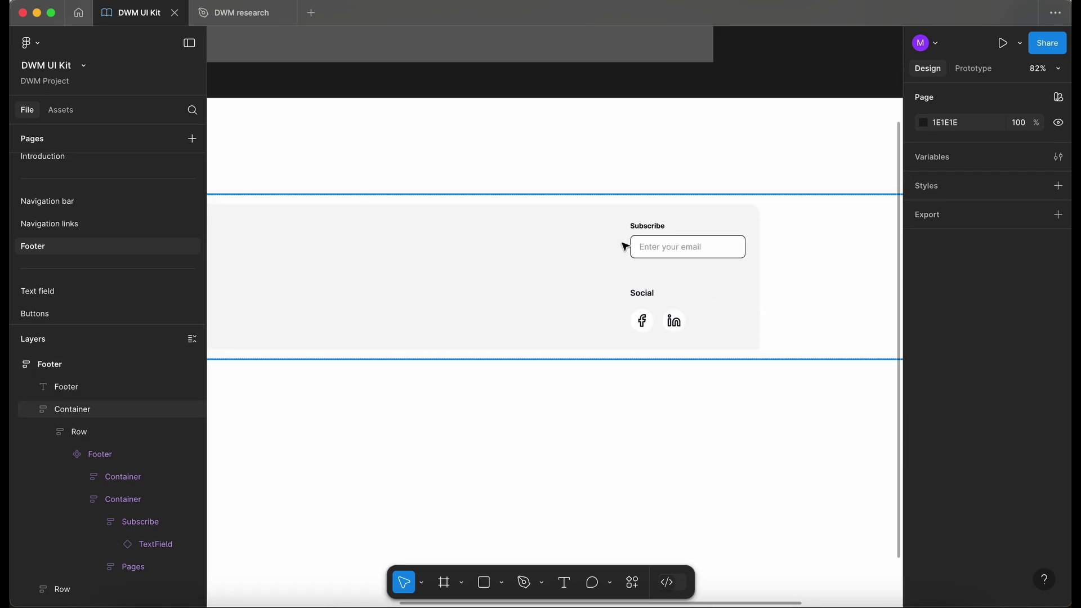
scroll(644, 235, up, 5)
scroll(644, 234, right, 3)
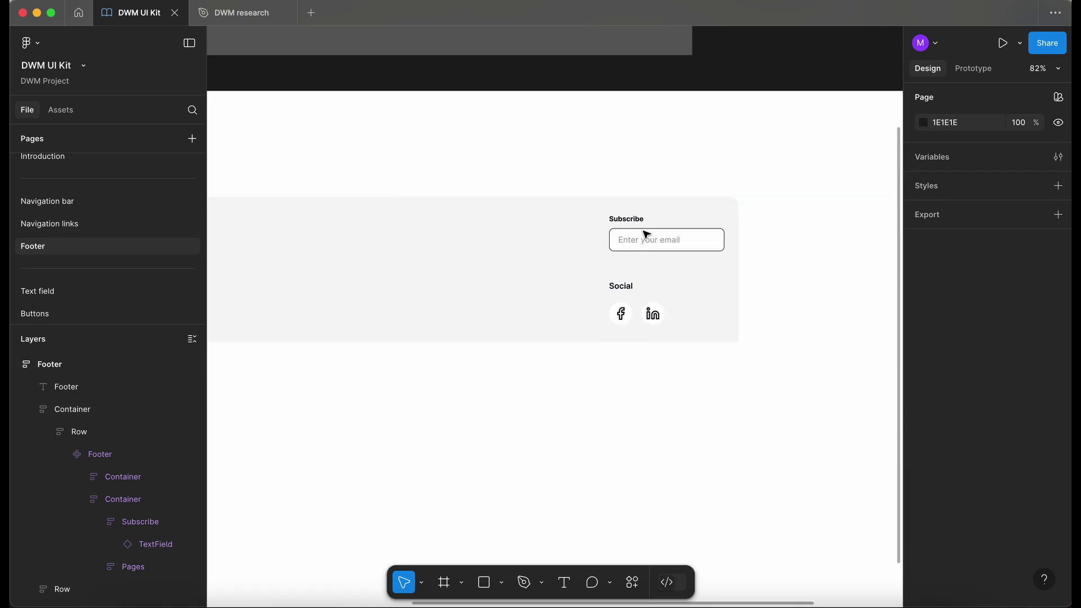
click(63, 111)
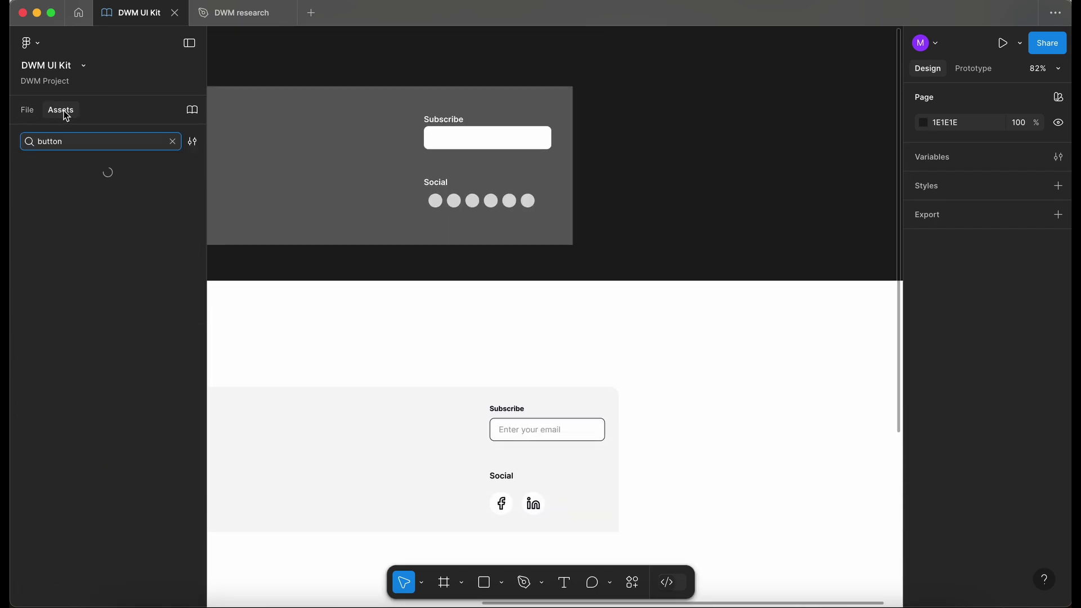
drag(722, 192, 720, 189)
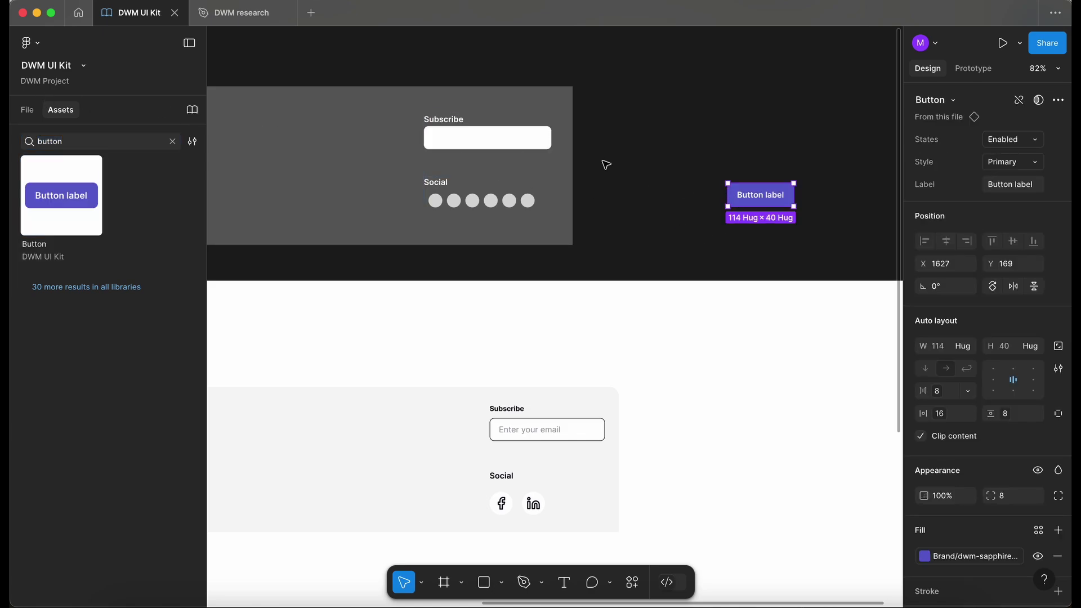
Step: Move the button instance below the email field in the footer's Subscribe group, using the Secondary style and the label "Submit"
key(Delete)
click(27, 109)
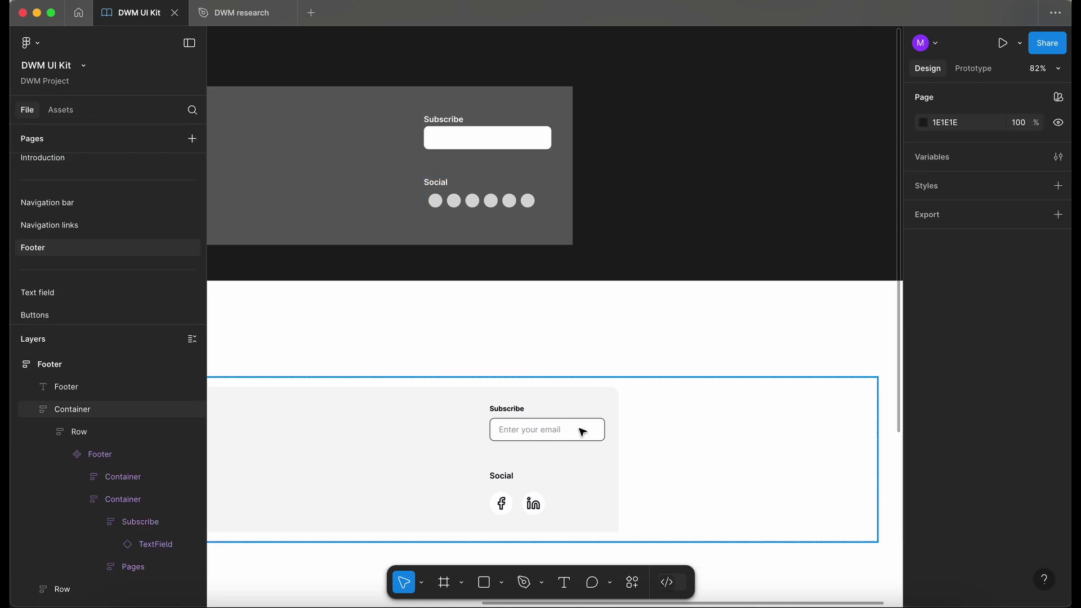
scroll(580, 430, down, 3)
scroll(581, 430, left, 3)
scroll(581, 432, down, 1)
scroll(582, 432, left, 2)
click(654, 335)
click(654, 336)
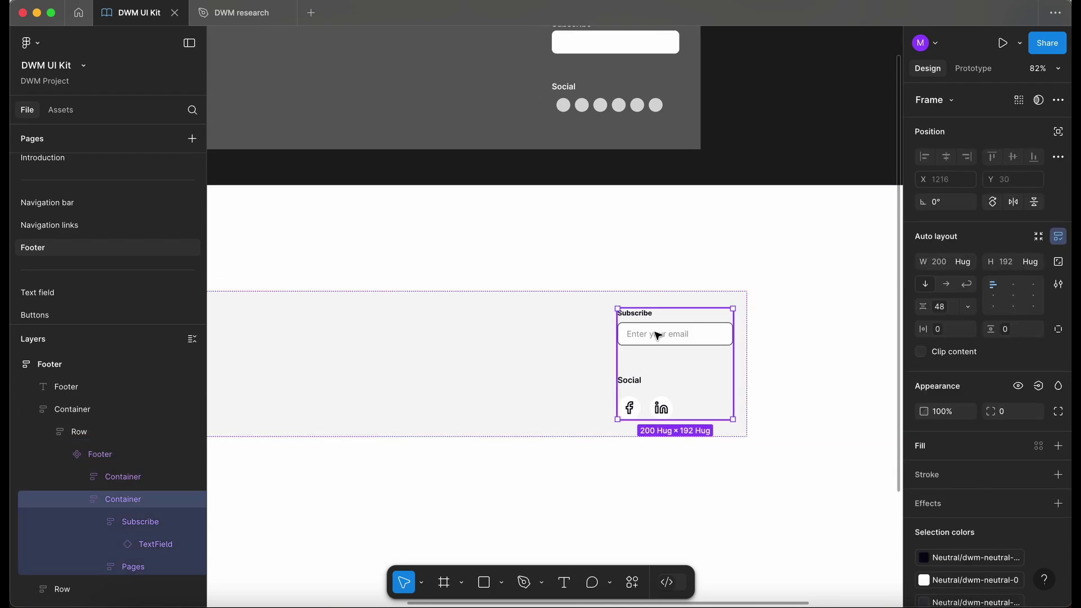
click(673, 334)
scroll(674, 331, down, 1)
key(Escape)
key(Escape)
key(Escape)
key(Escape)
ctrl+scroll(674, 331, up, 5)
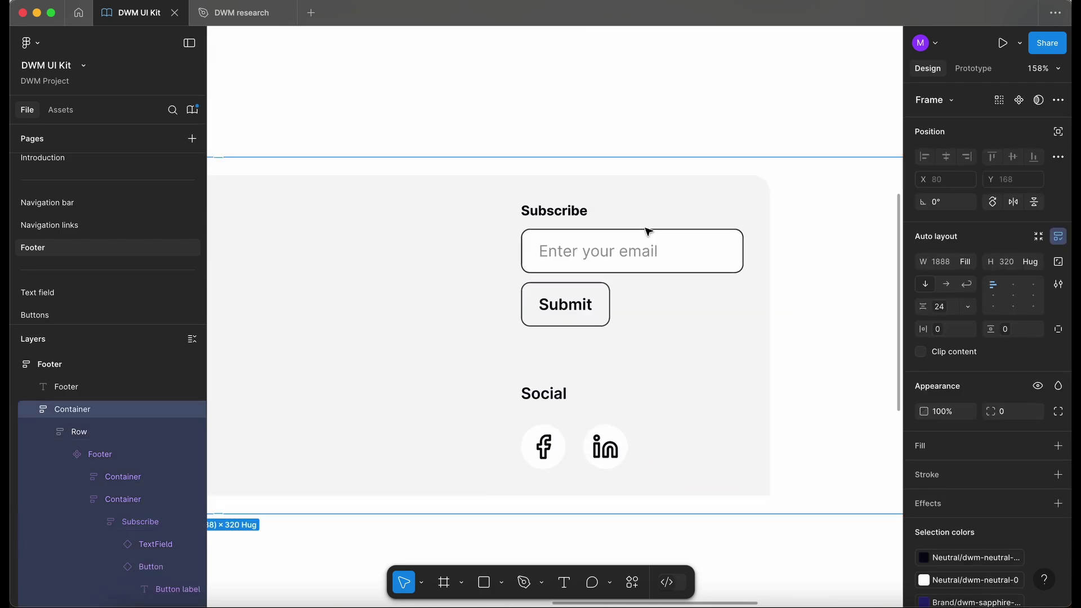
Step: Examine the properties and sizes of the Submit button and the email text field in the footer's Subscribe section
scroll(649, 231, down, 3)
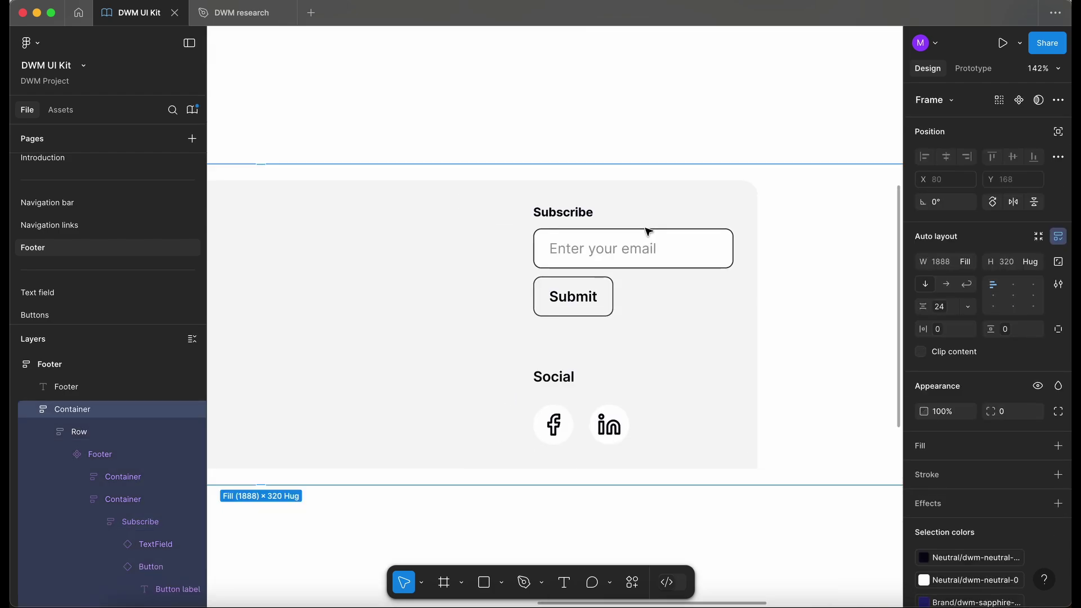
double_click(583, 297)
double_click(584, 299)
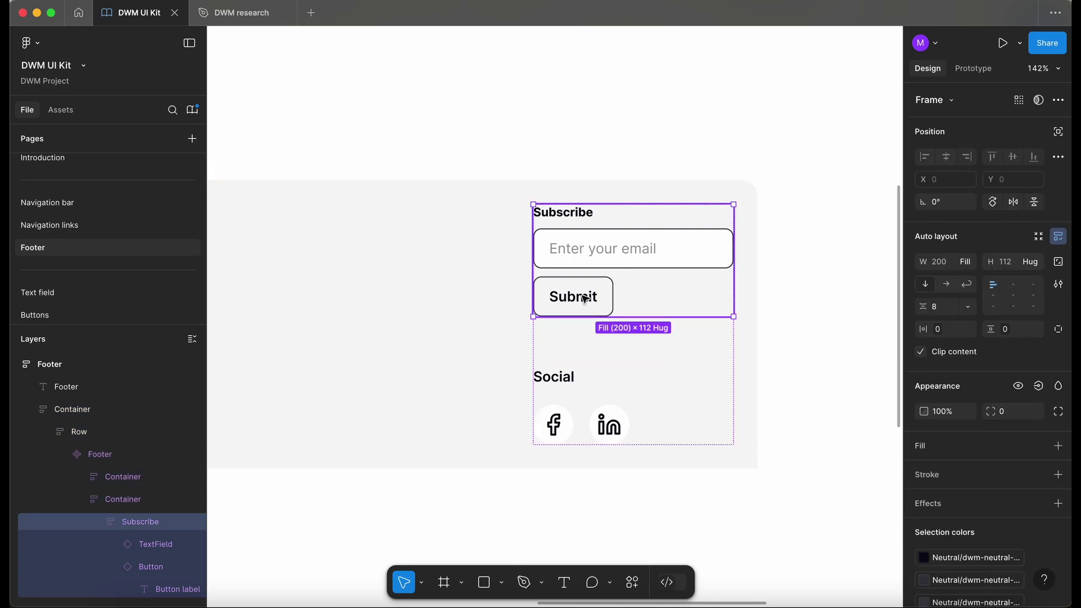
click(584, 299)
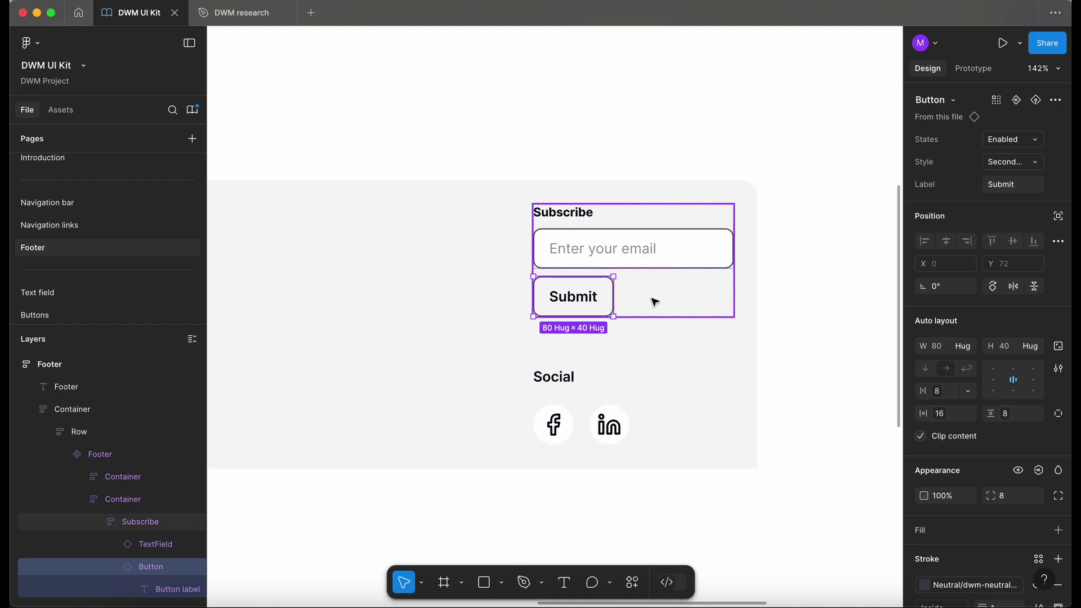
click(657, 257)
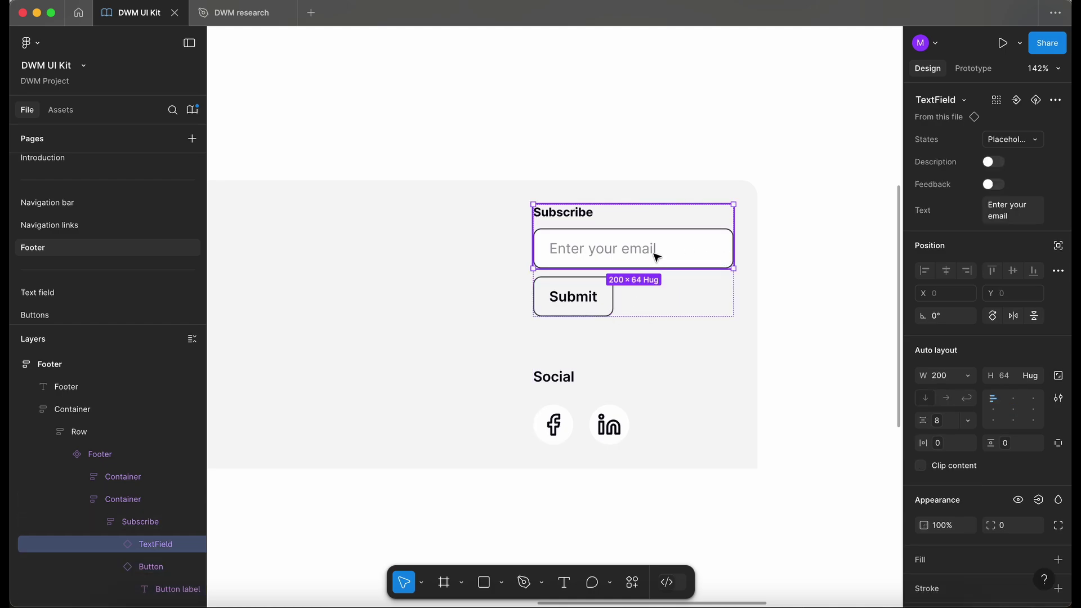
scroll(657, 257, down, 4)
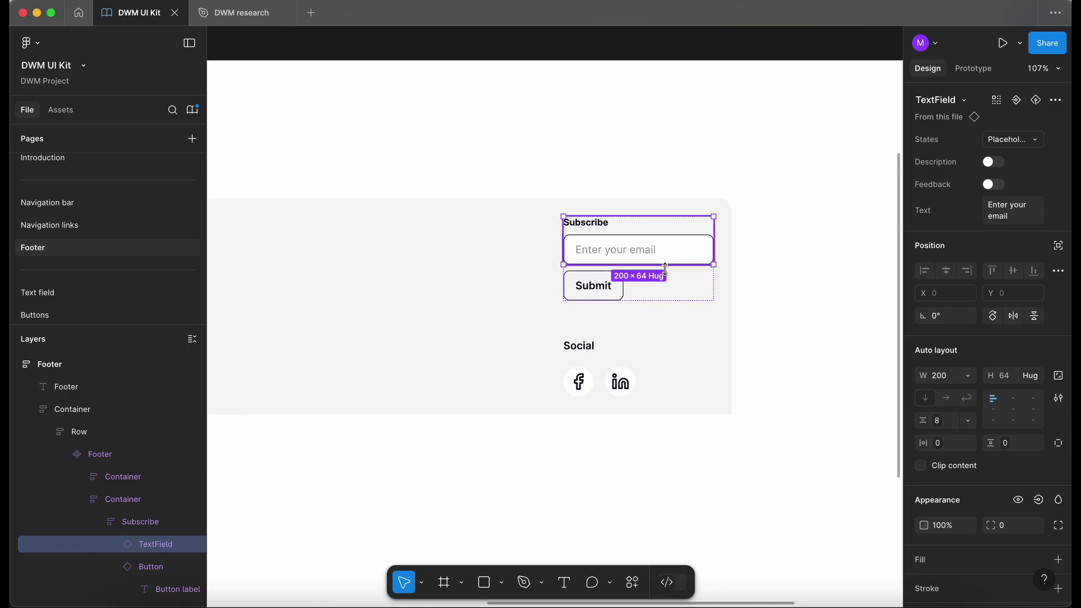
click(601, 285)
scroll(805, 272, up, 4)
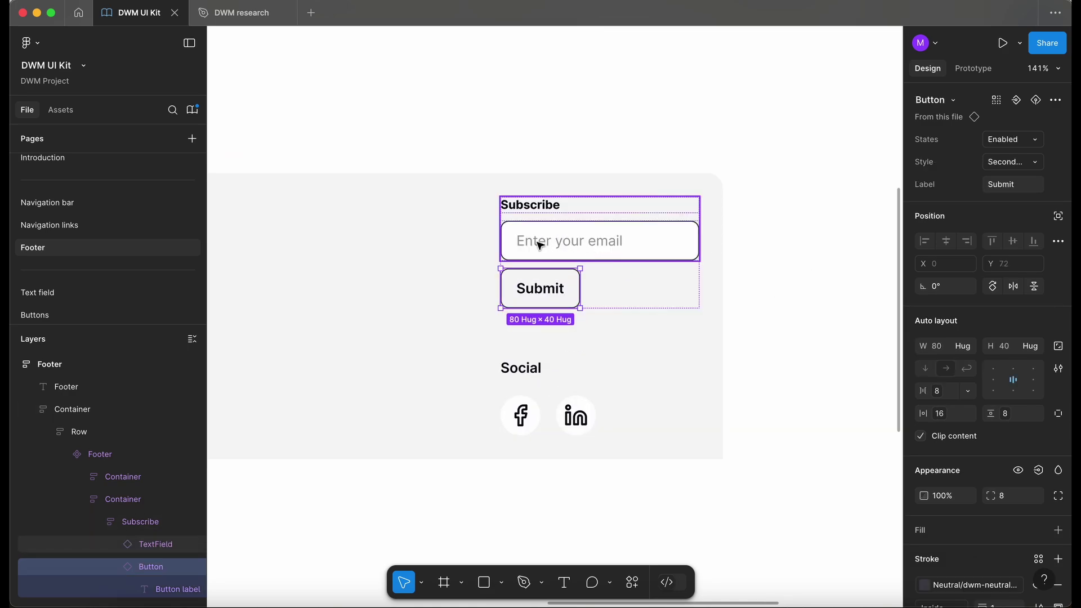
click(756, 267)
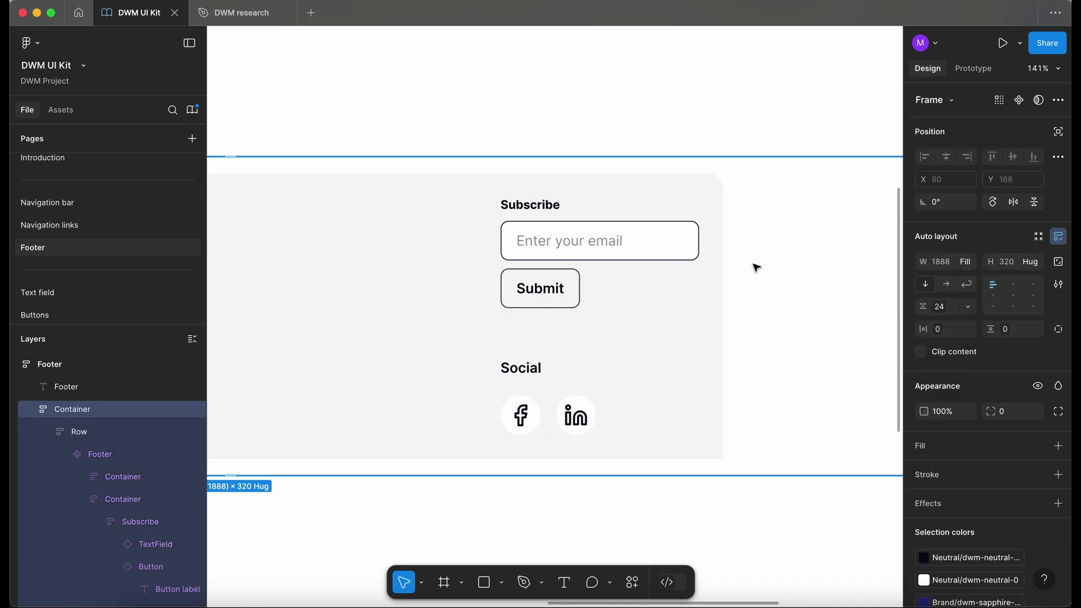
Step: Delete the old grey wireframe footer, Frame 7, above the Footer frame
scroll(756, 268, down, 5)
scroll(756, 268, left, 1)
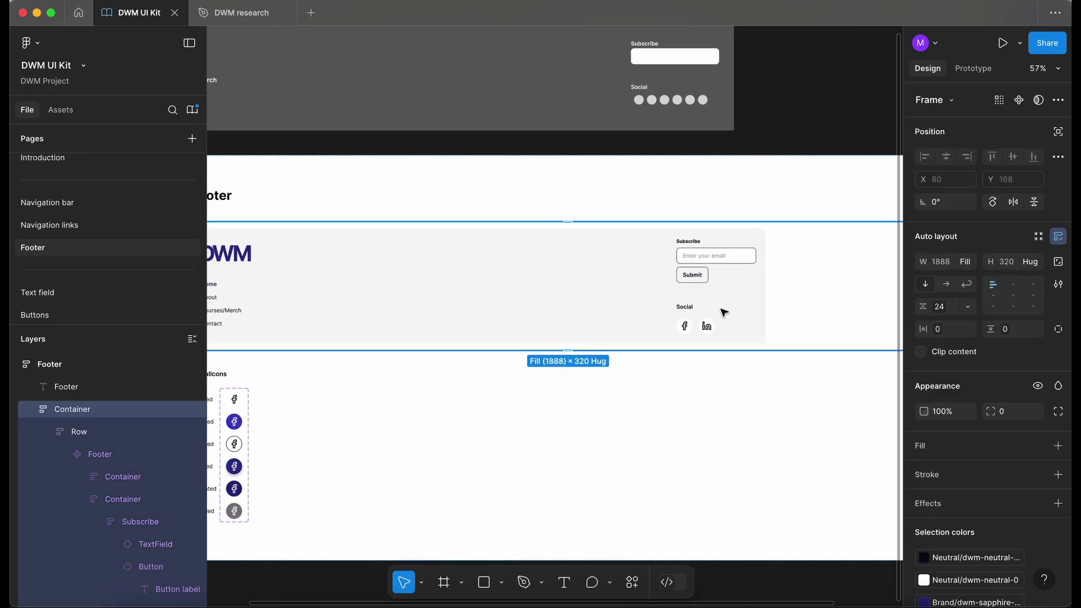
scroll(624, 292, left, 2)
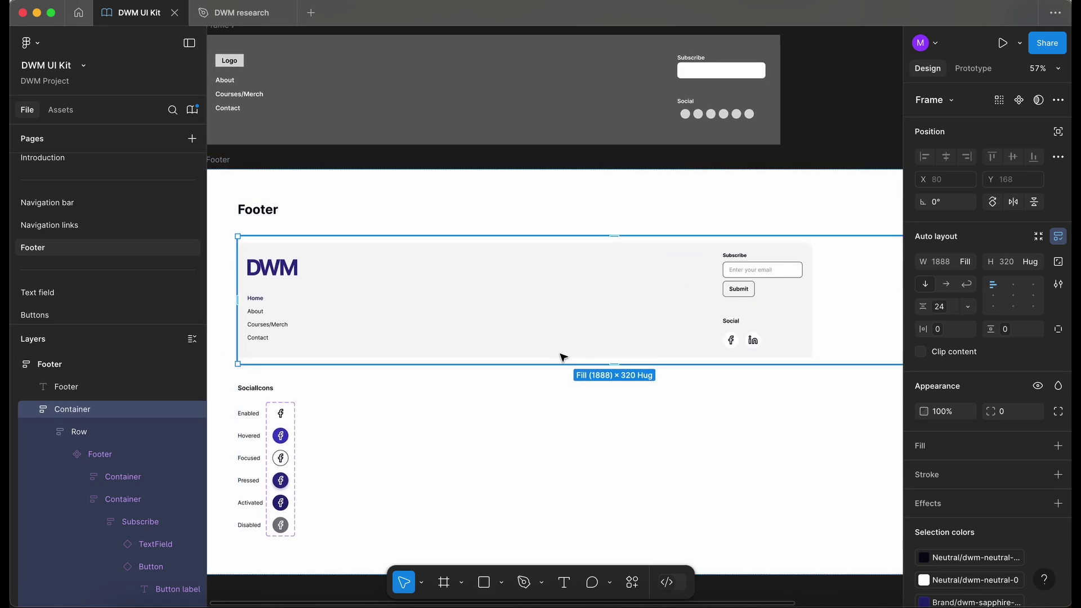
scroll(550, 415, left, 2)
scroll(550, 415, up, 1)
scroll(550, 416, left, 1)
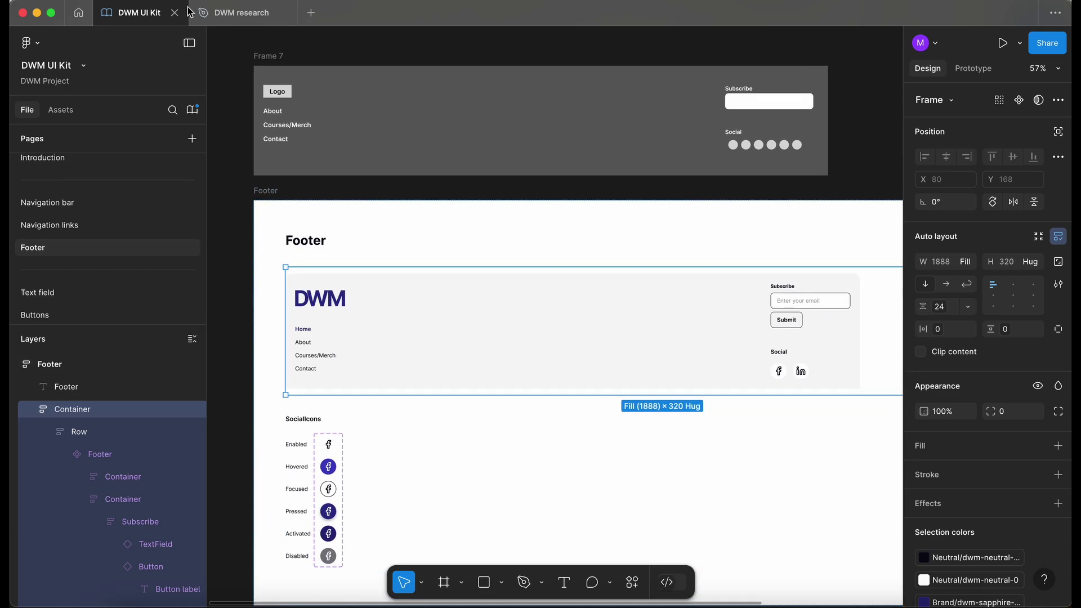
click(272, 57)
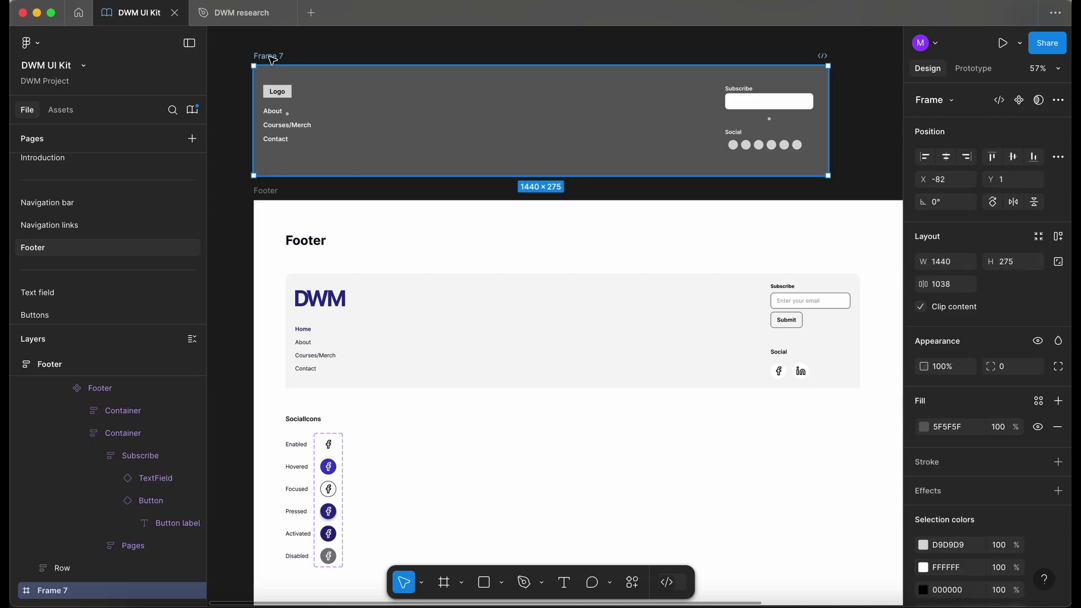
key(Delete)
Step: Collapse the layer tree of the Footer page and lock its Footer frame
scroll(336, 124, down, 2)
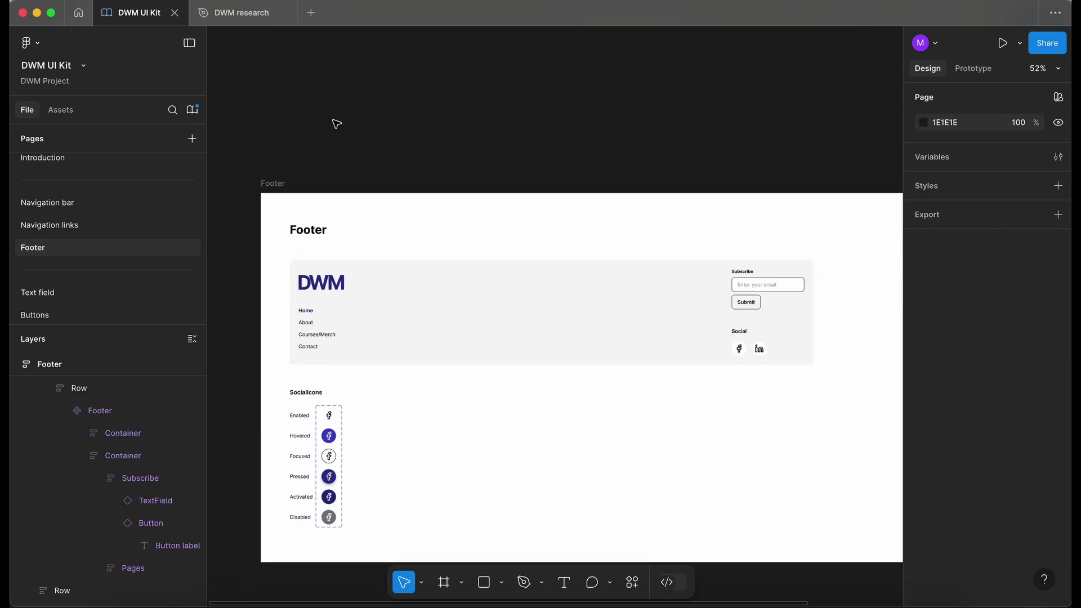
scroll(337, 123, down, 2)
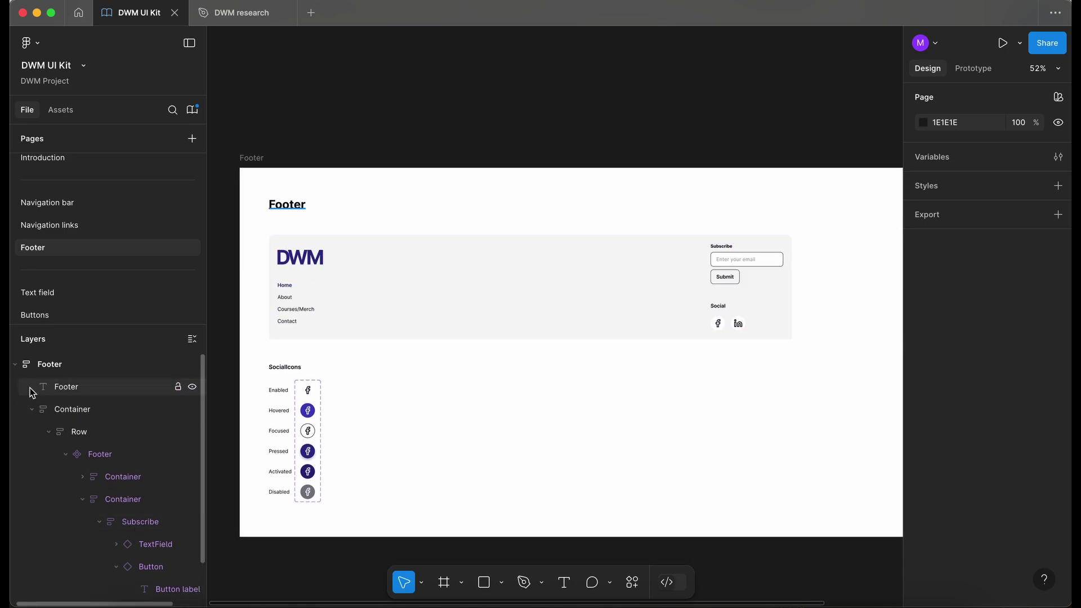
click(102, 363)
click(192, 339)
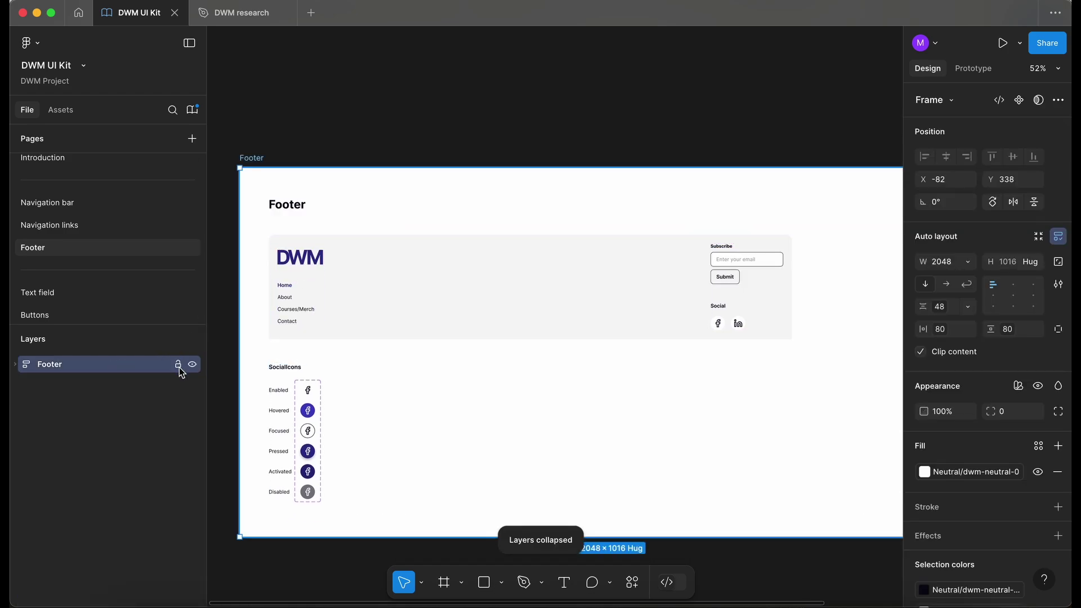
click(179, 366)
Step: Publish the library changes with the description "Updated footer adding a button to the subscribe section."
click(195, 111)
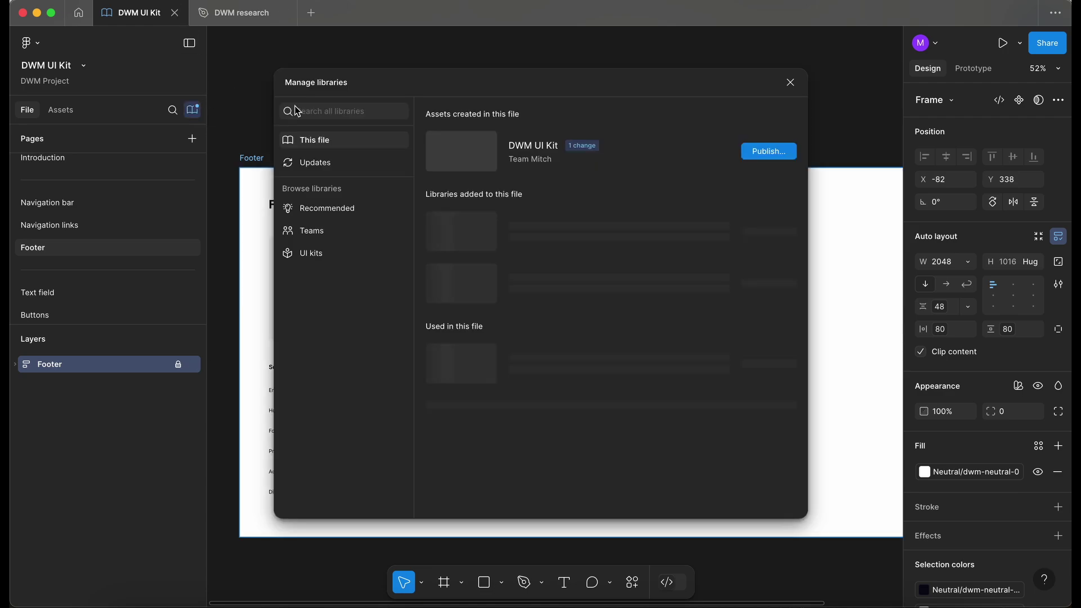
click(765, 150)
click(452, 255)
text(Updated footer adding a button to the subscribe section.)
click(686, 446)
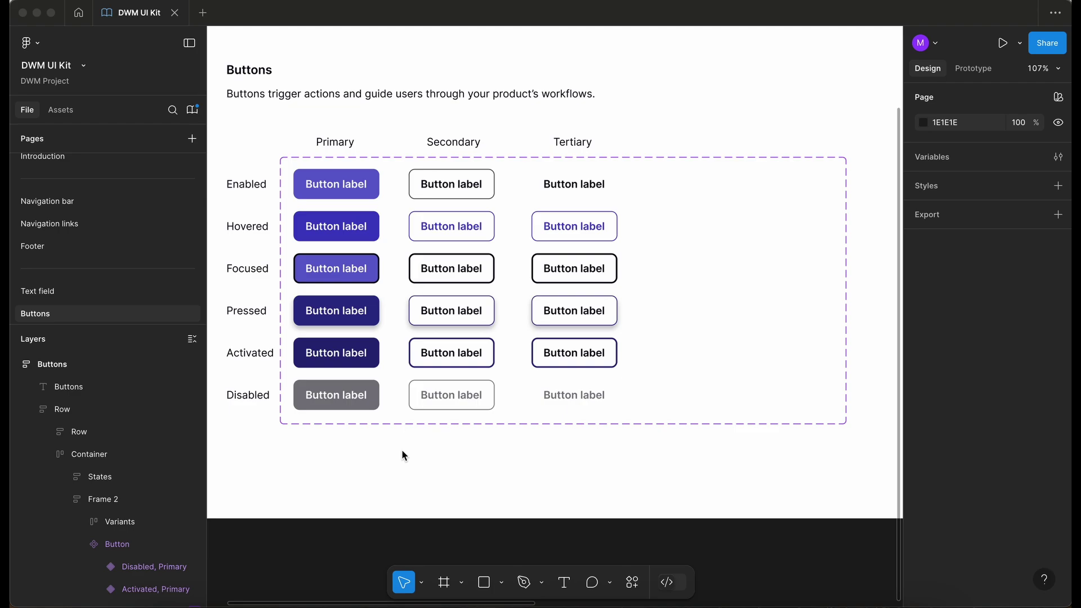
Step: Shift all Tertiary and Secondary variants right within the Button component set, leaving room for another column after Primary
click(695, 403)
click(695, 403)
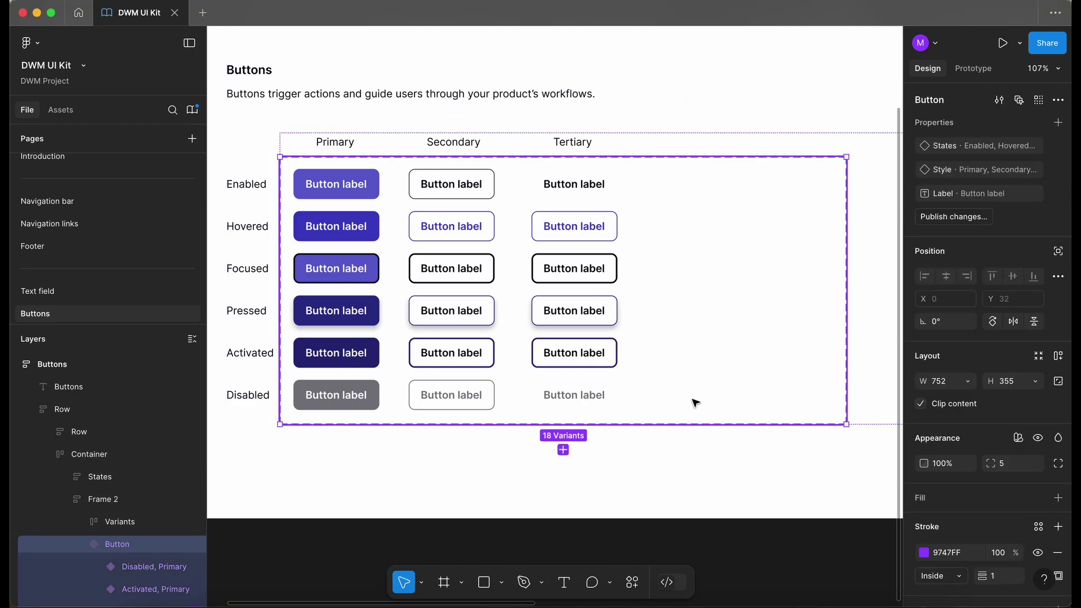
click(586, 395)
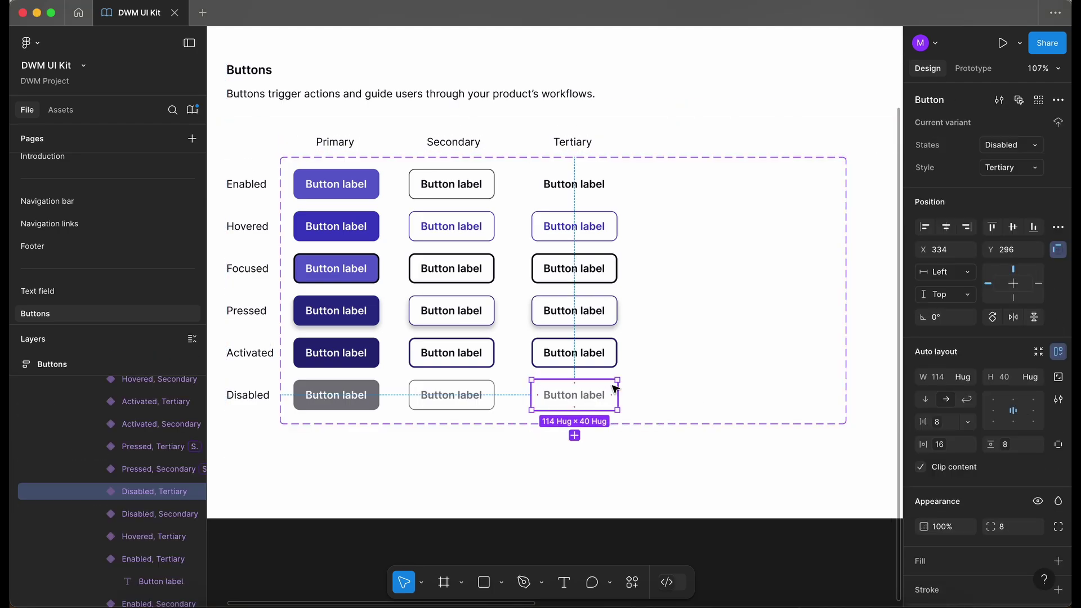
shift+click(612, 357)
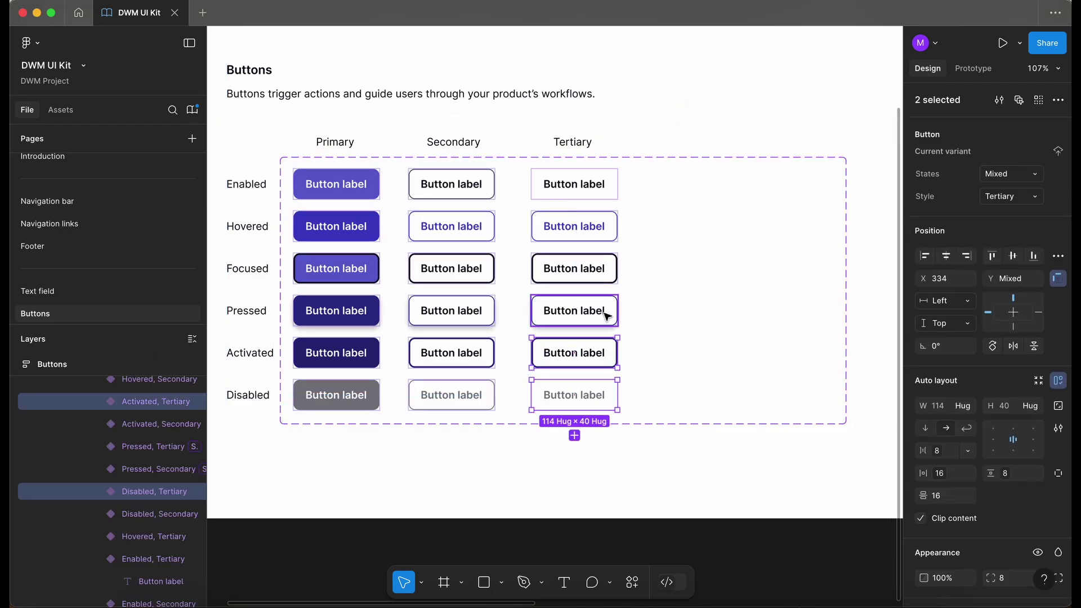
shift+click(608, 309)
shift+click(611, 271)
shift+click(609, 223)
shift+click(610, 186)
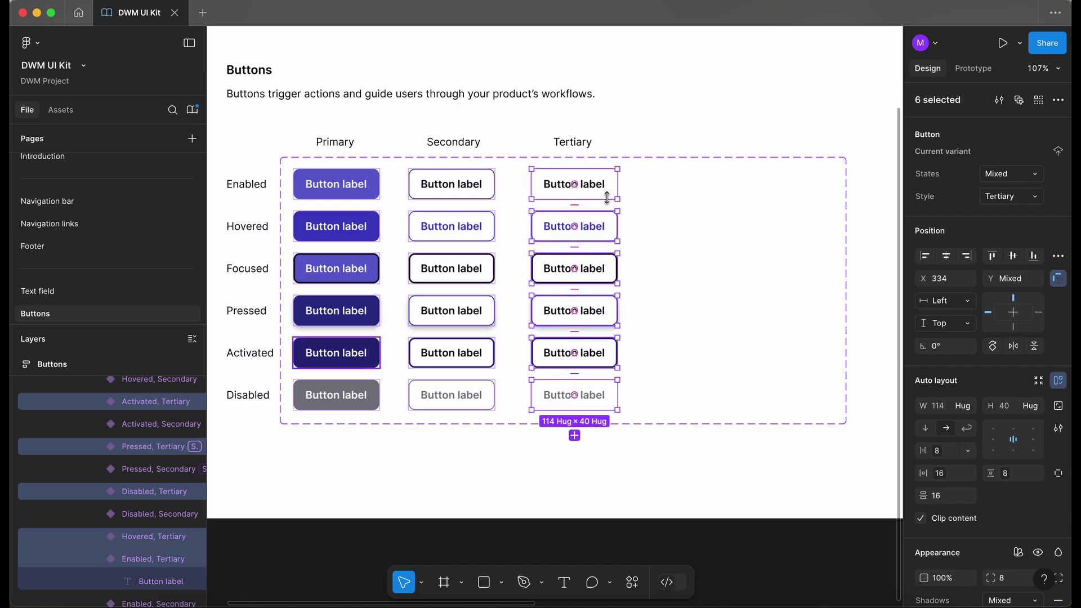
Step: Rename the "Primary" column heading above the Button component set to "Primary medium"
click(453, 142)
click(345, 144)
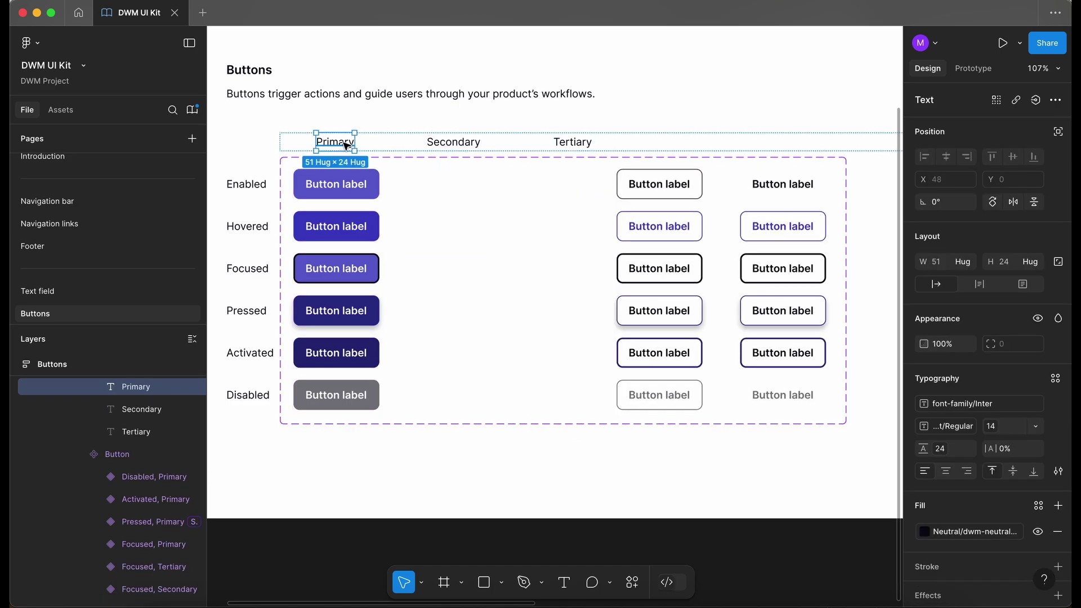
key(Return)
key(Right)
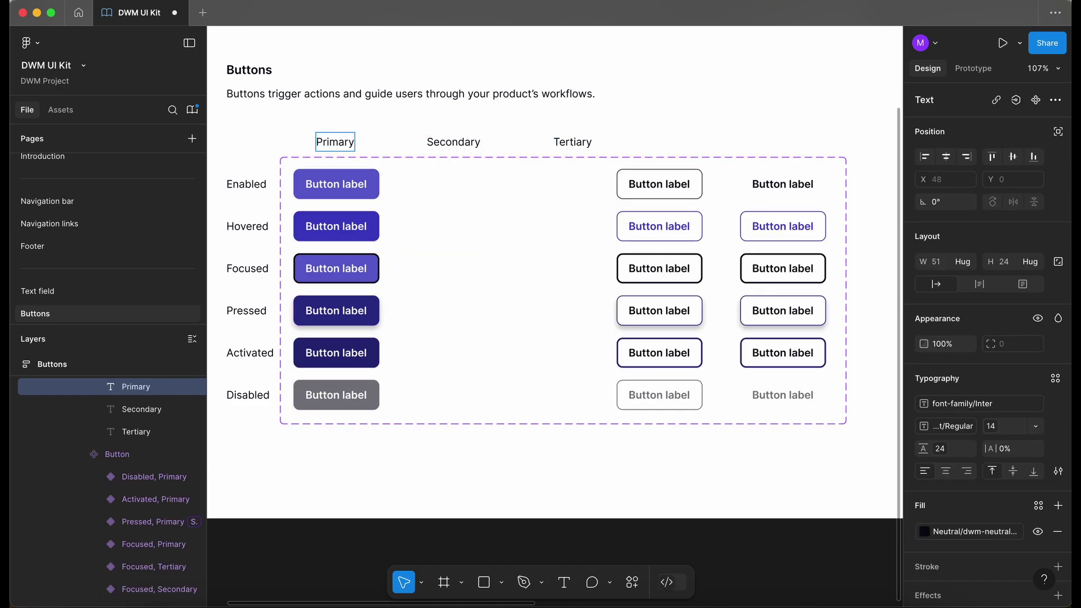
text(medium)
key(Escape)
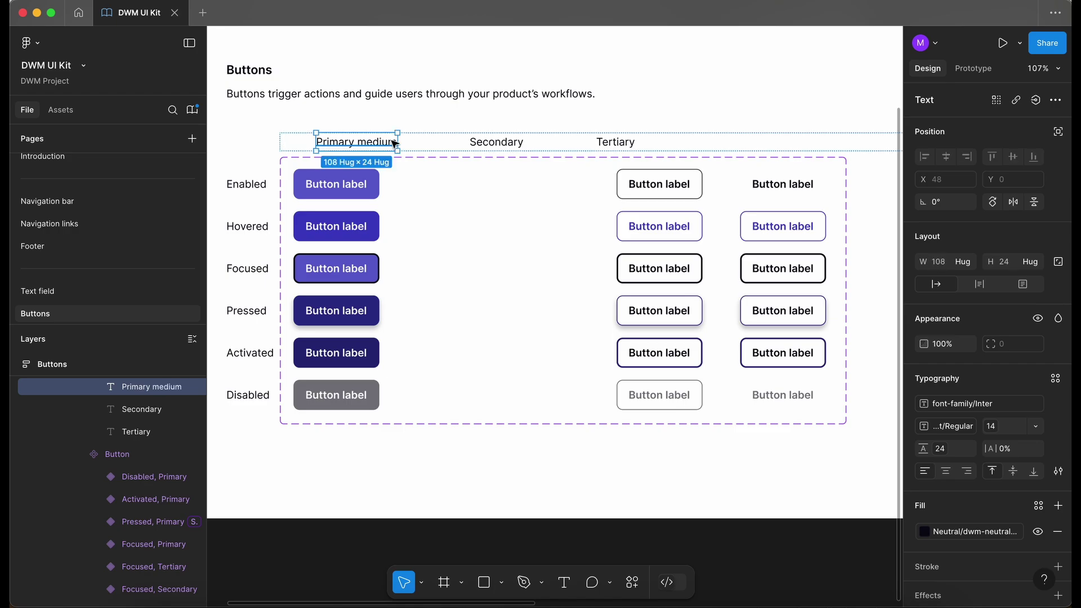
Step: Duplicate the "Primary medium" heading and change the copy's text to "Primary small"
key(super+d)
key(Return)
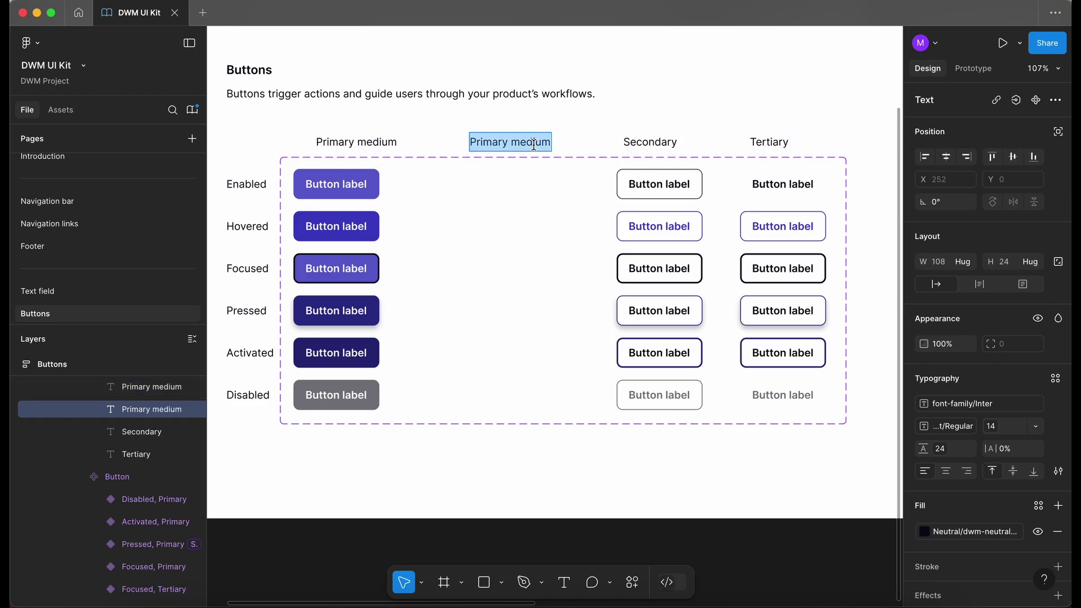
double_click(534, 144)
text(small)
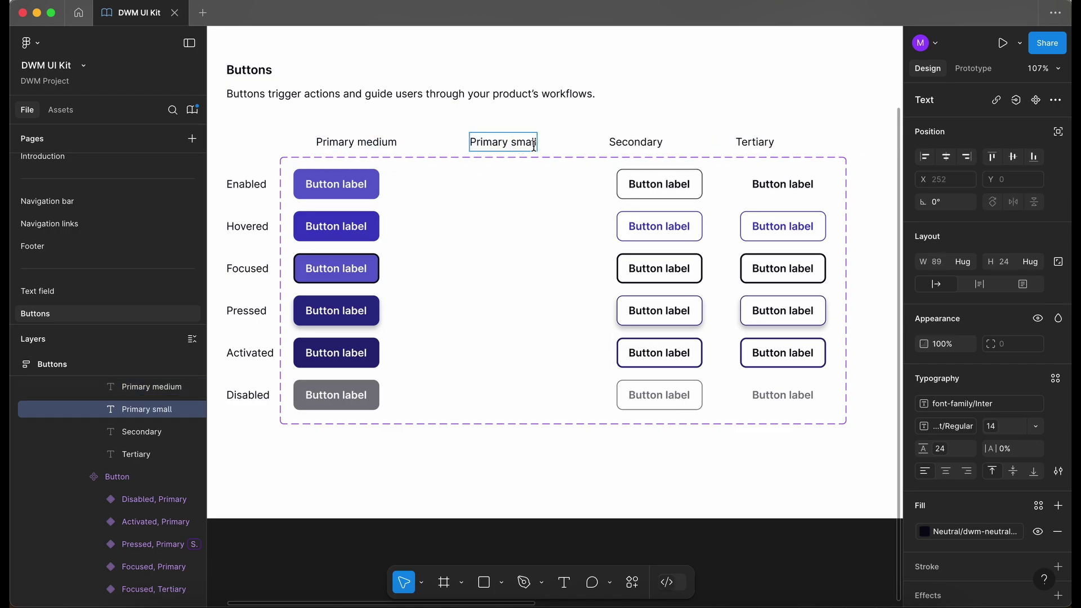
key(Escape)
Step: Set the Variants heading row's horizontal padding to 24 and the gap between its headings to 48
click(435, 143)
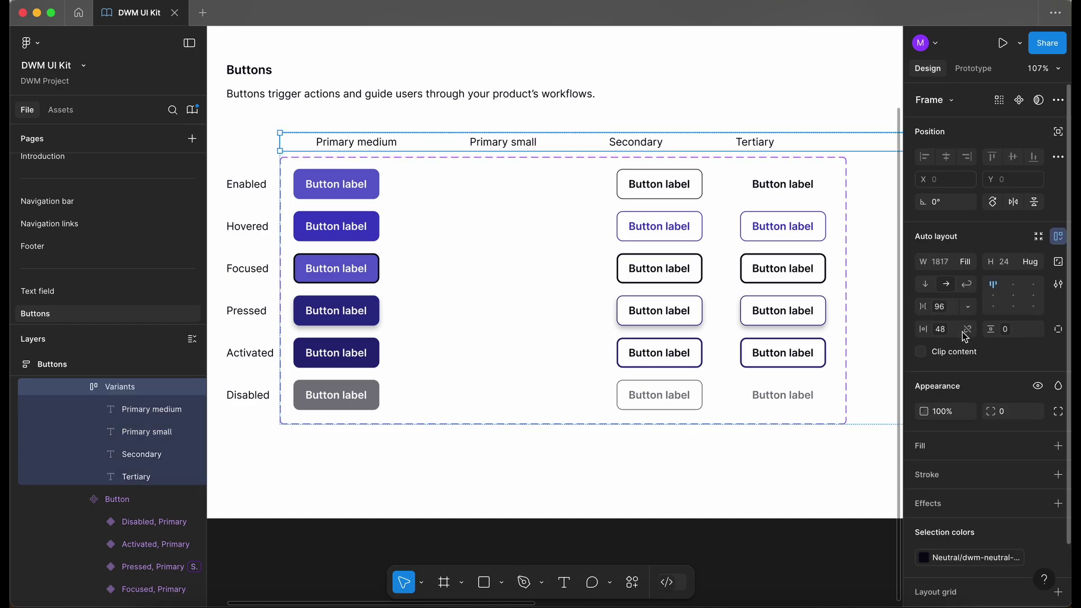
click(968, 330)
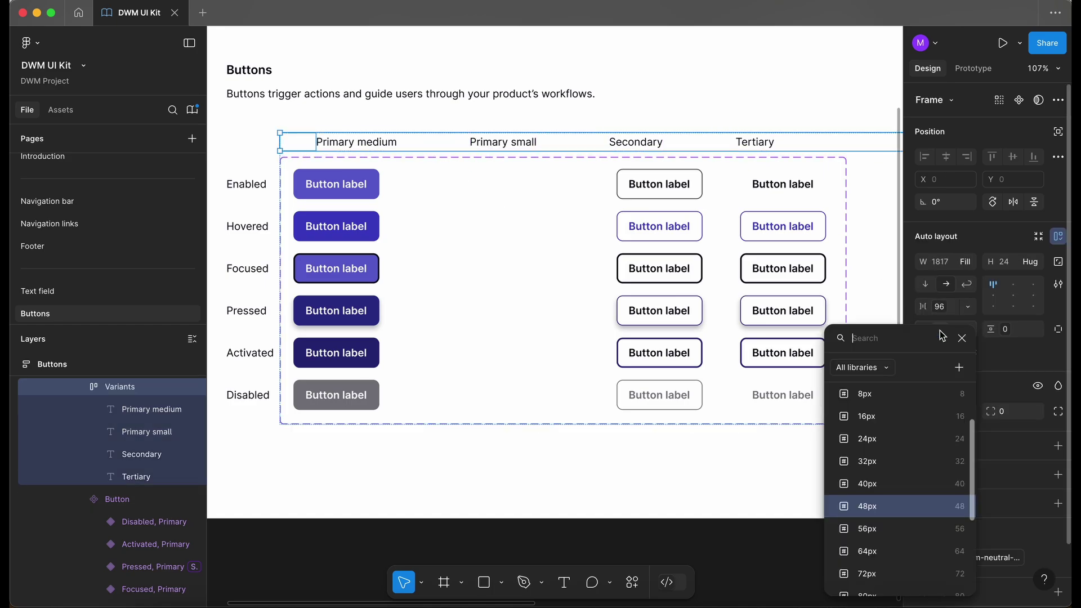
click(888, 483)
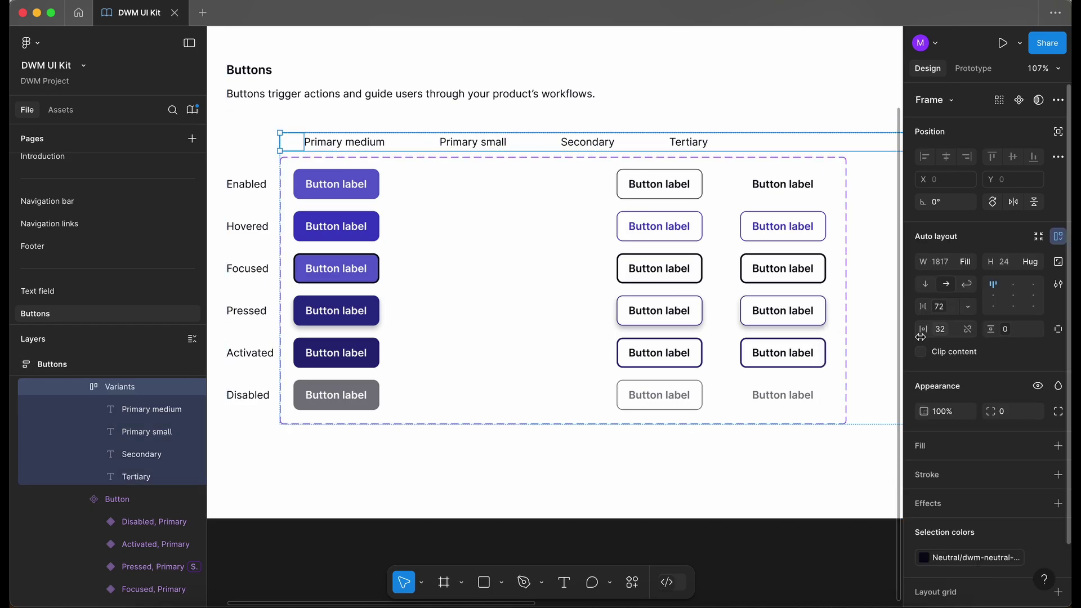
click(969, 330)
click(879, 482)
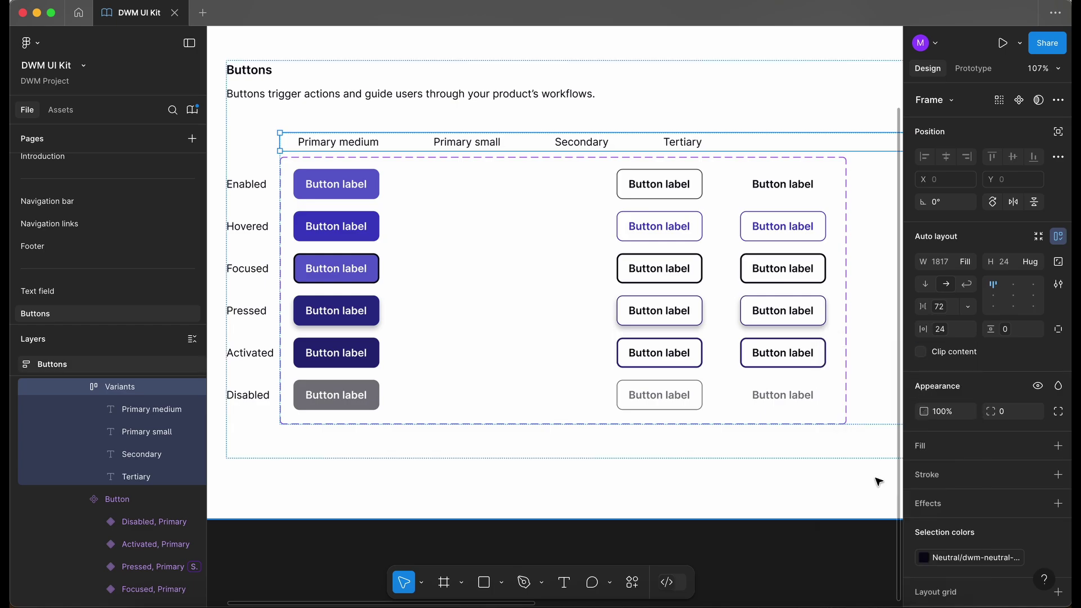
click(941, 310)
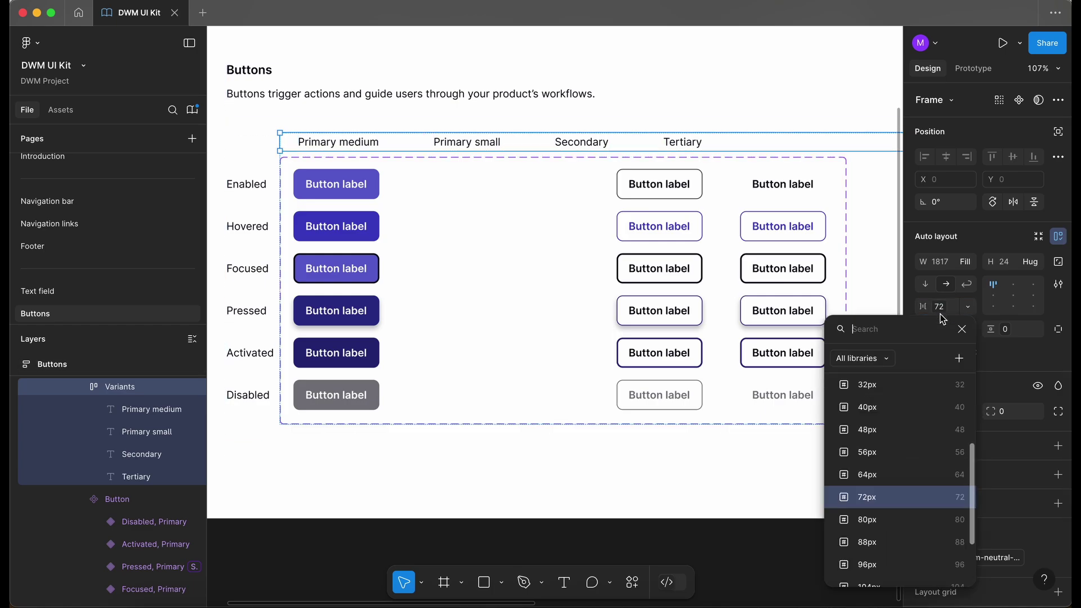
click(898, 429)
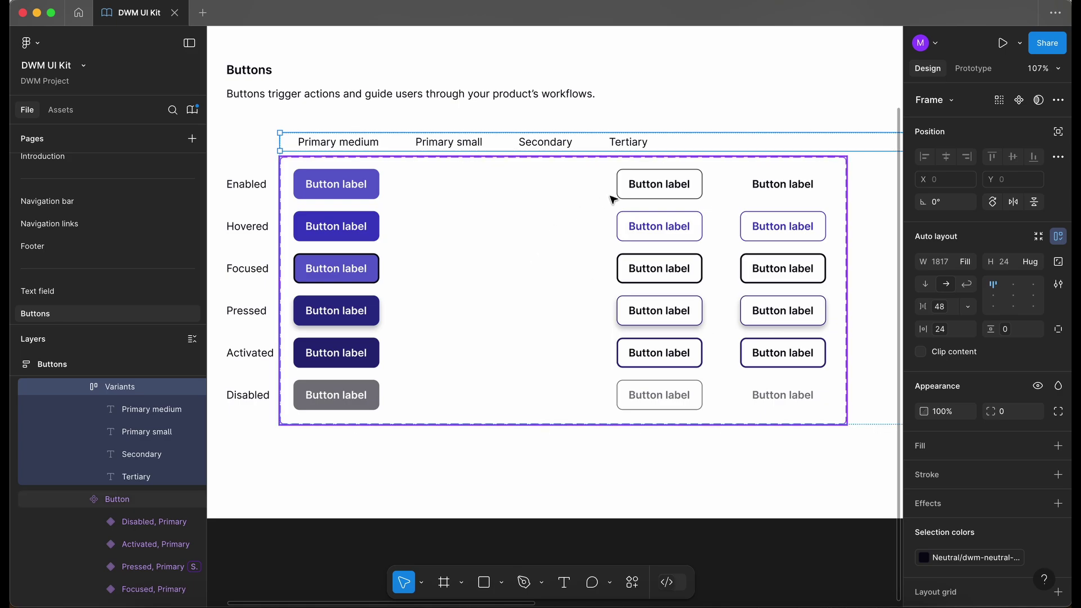
Step: Duplicate all six Primary button variants into the empty column under the "Primary small" heading
double_click(374, 196)
shift+click(377, 235)
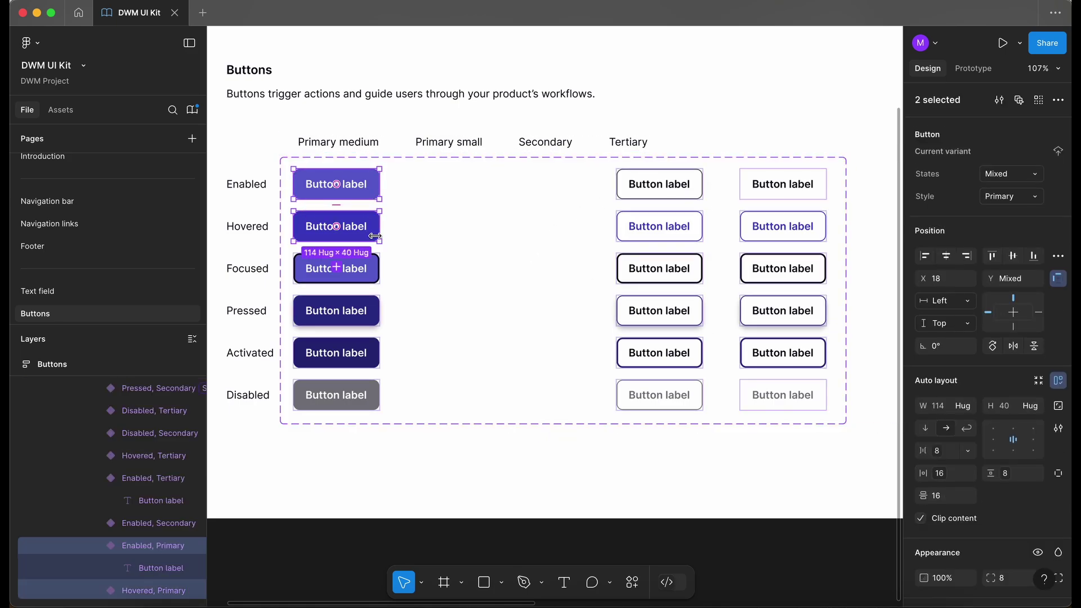
shift+click(375, 282)
shift+click(377, 321)
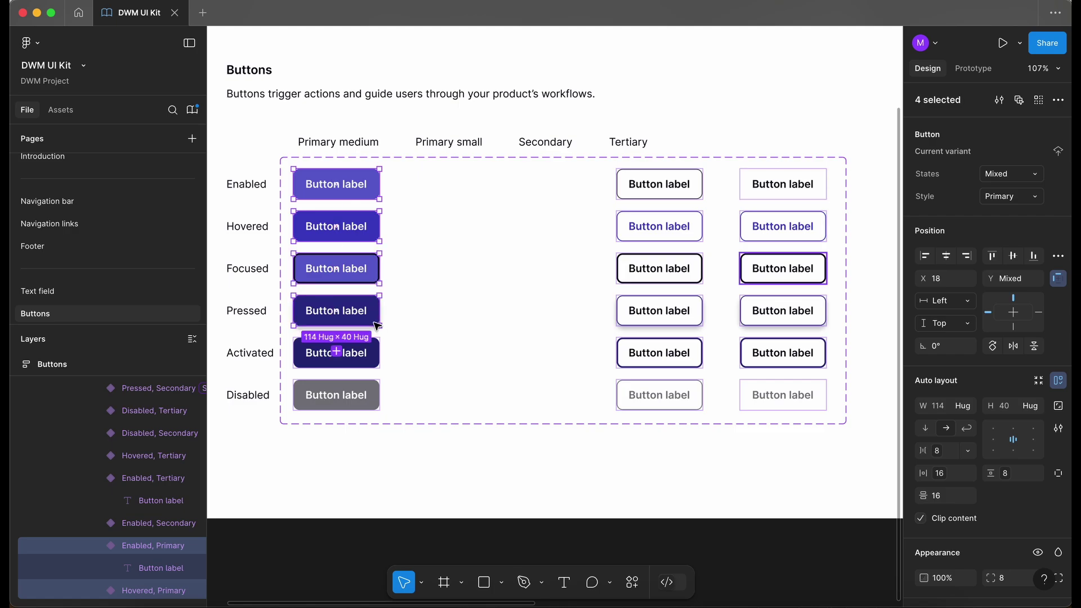
shift+click(374, 361)
shift+click(372, 398)
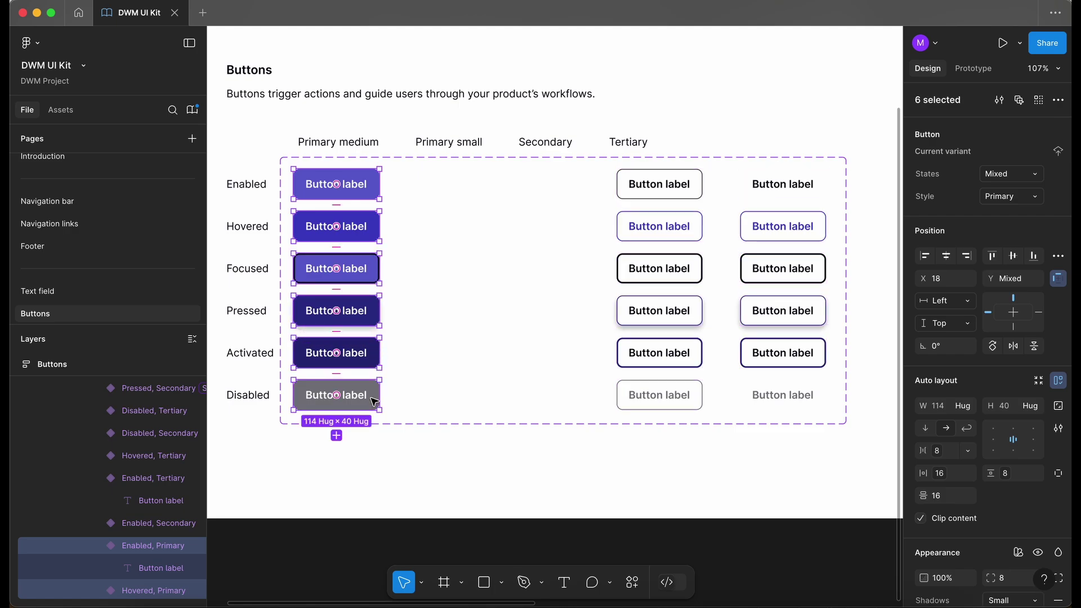
drag(375, 398, 489, 393)
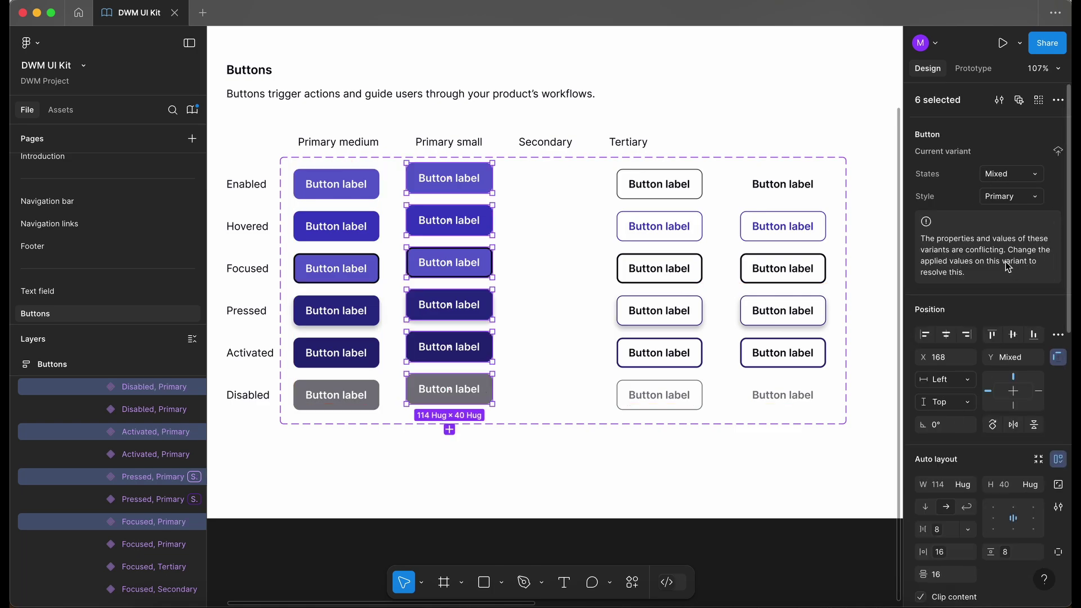
Step: Add a variant property named "Size" with the value "Medium" to the Button component set
click(543, 231)
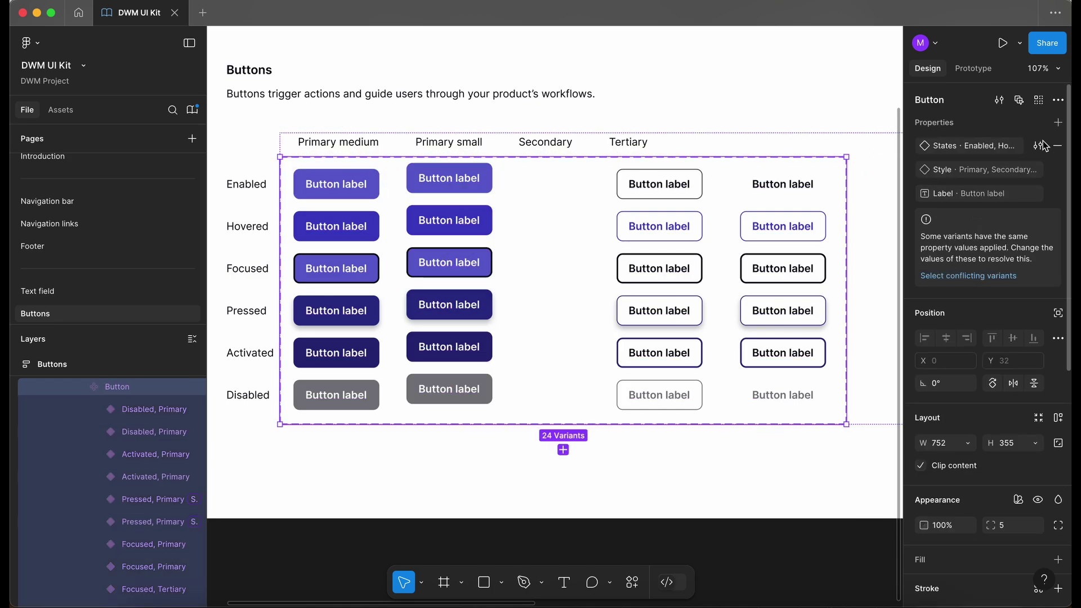
click(1058, 123)
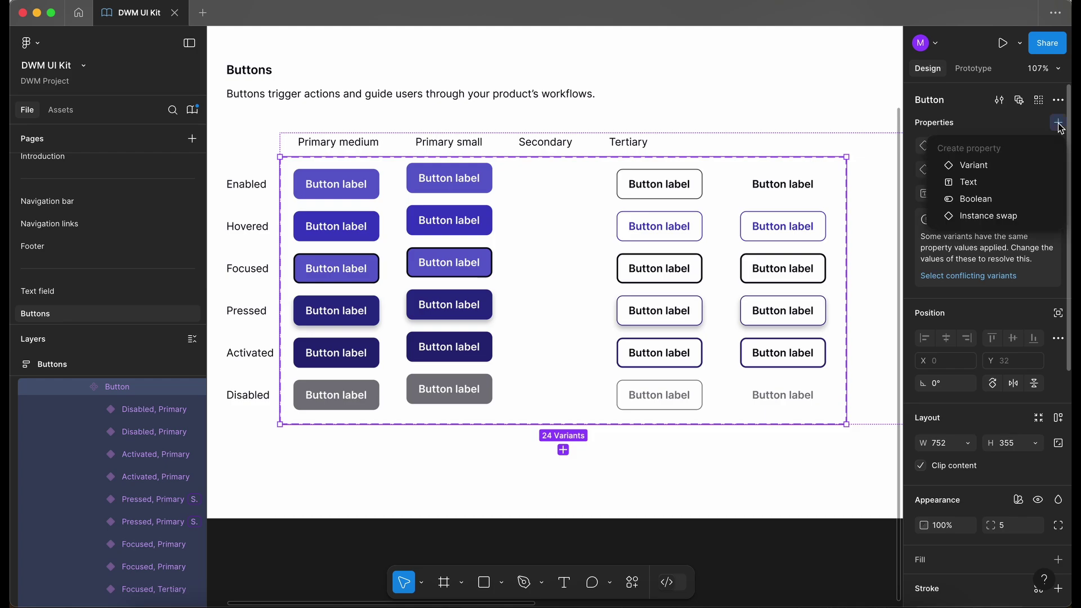
click(994, 165)
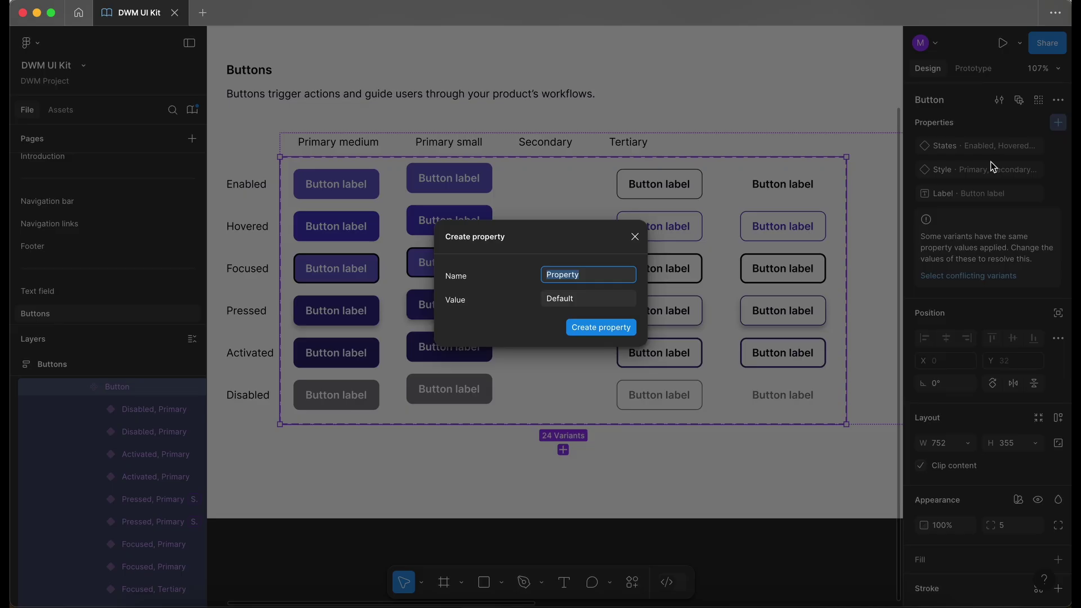
text(siz)
click(589, 302)
double_click(588, 302)
text(Medium)
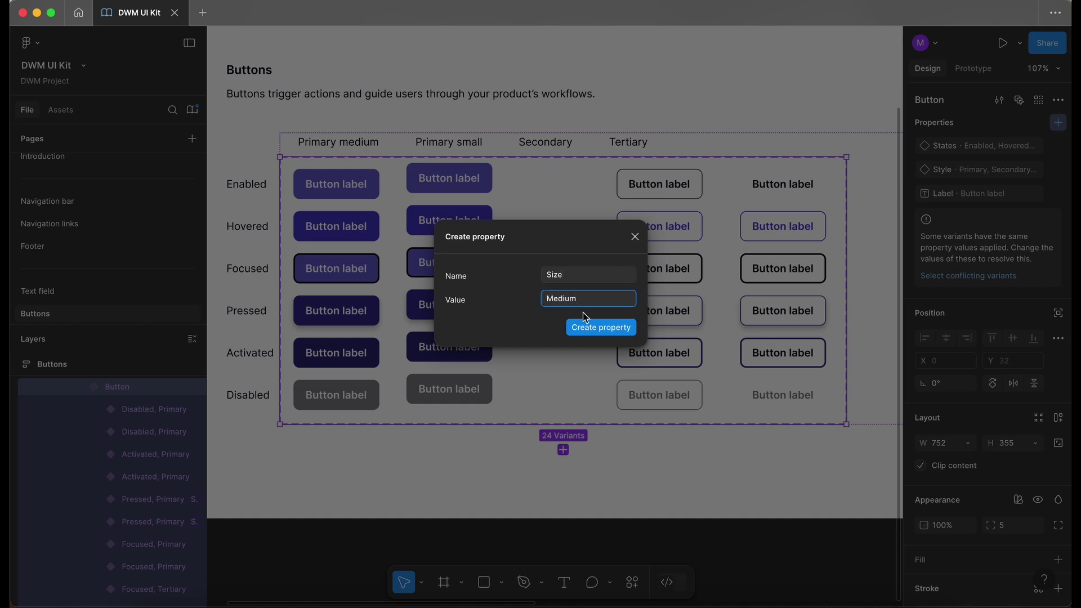
click(601, 328)
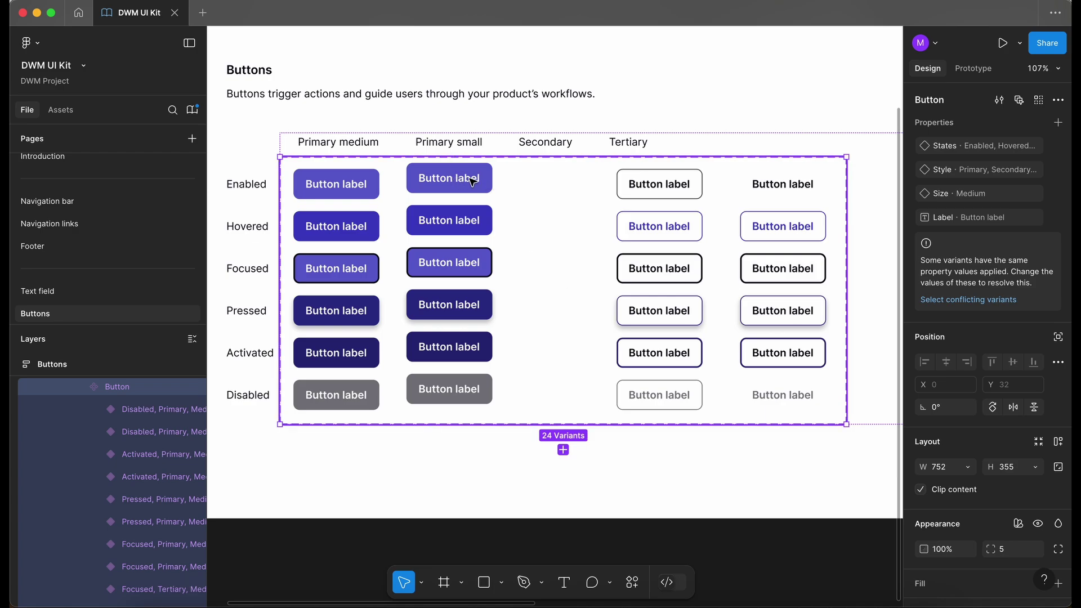
Step: Move the six duplicated buttons under "Primary small" down to line up with the Primary medium rows
click(487, 193)
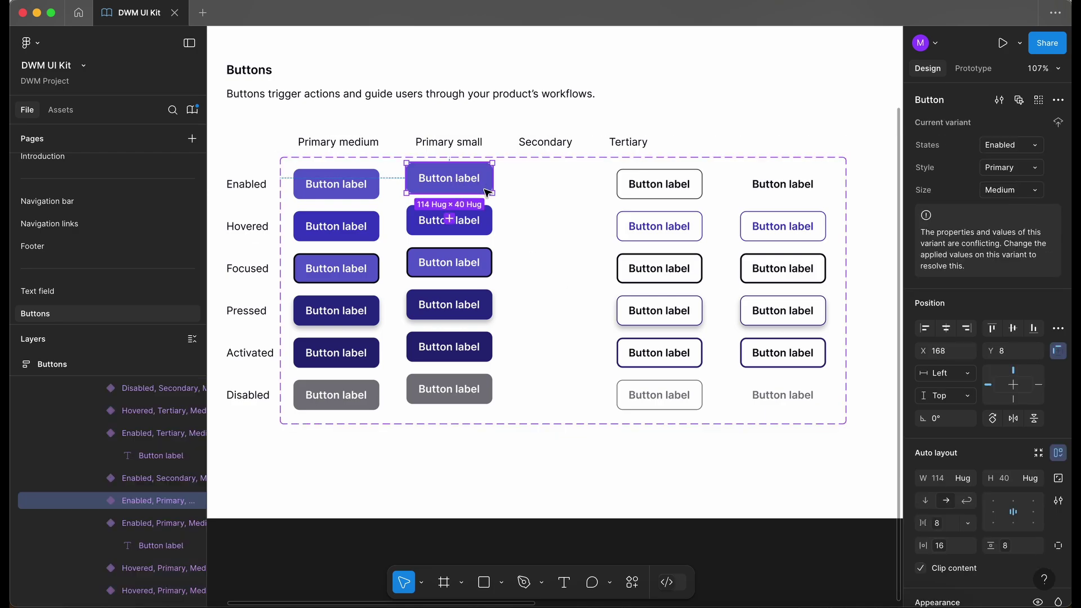
shift+click(488, 228)
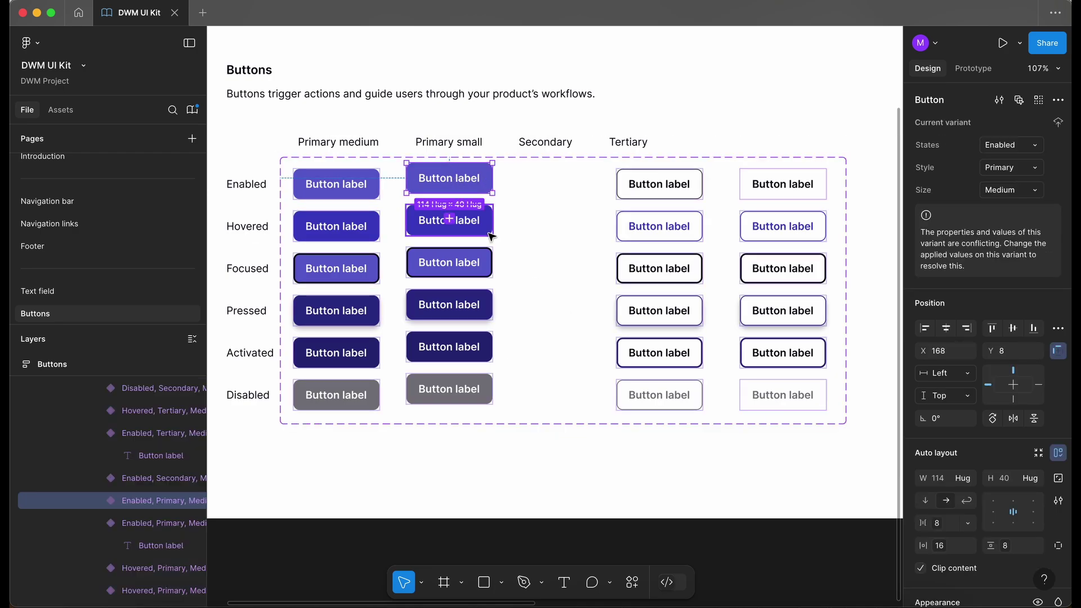
shift+click(489, 276)
shift+click(489, 319)
shift+click(488, 360)
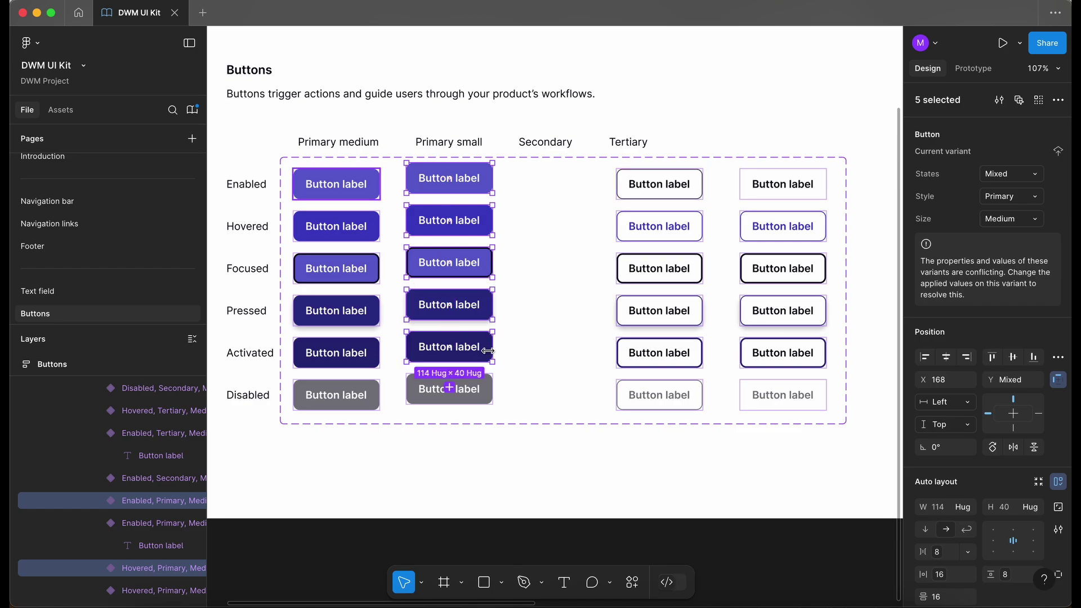
shift+click(488, 394)
key(shift+Down)
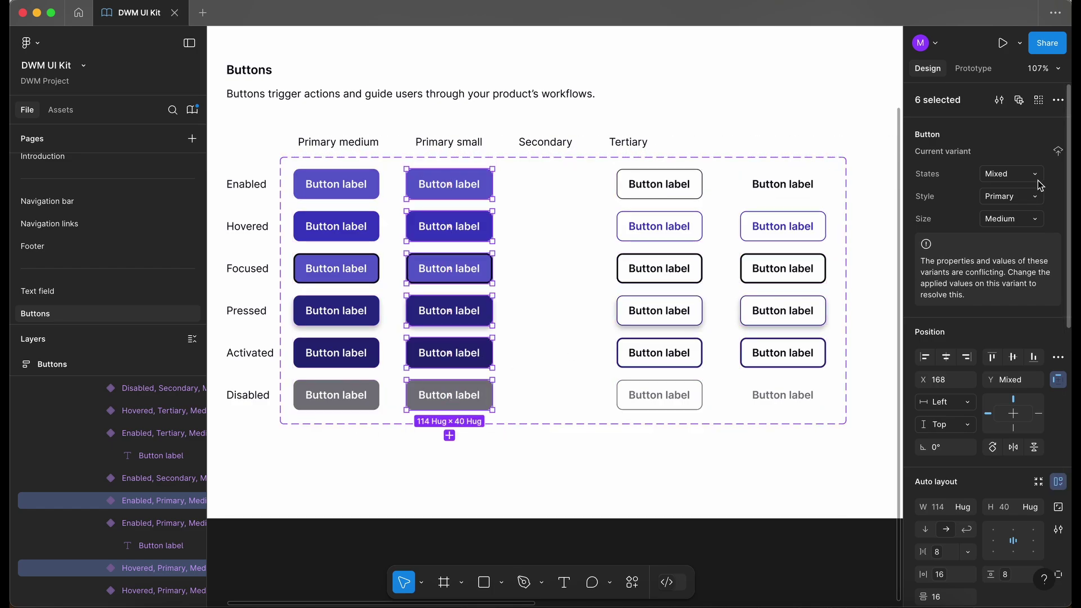
Step: Set the Size property of the six selected Primary variants to "Small"
click(1020, 223)
text(Small)
key(Return)
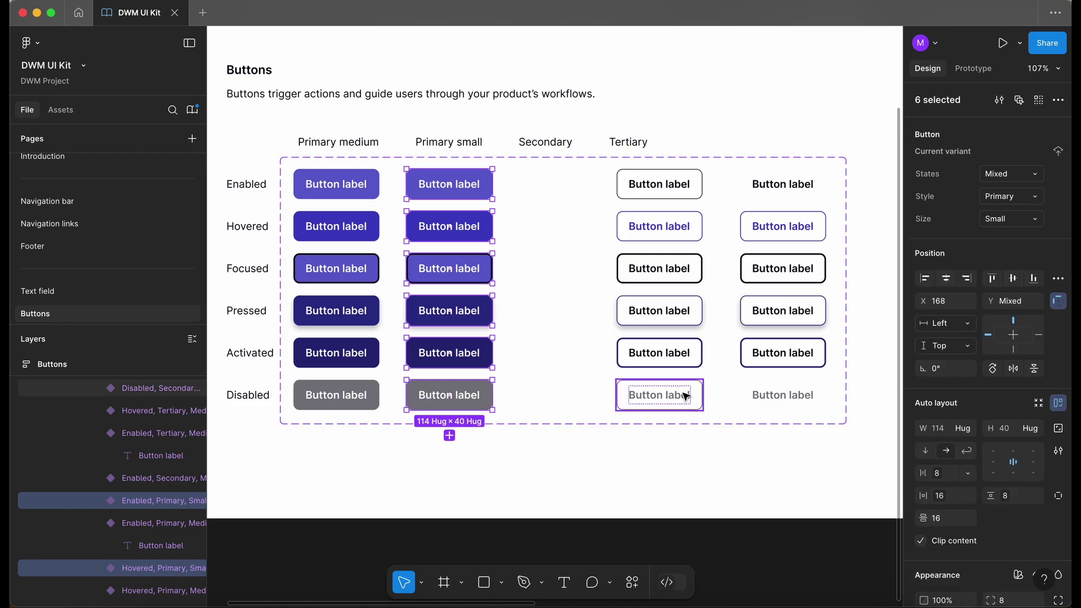
Step: Set the label text of the six Primary small buttons to the Small (12) font size and 16 line height
scroll(688, 398, left, 8)
scroll(687, 397, up, 3)
ctrl+scroll(687, 398, up, 6)
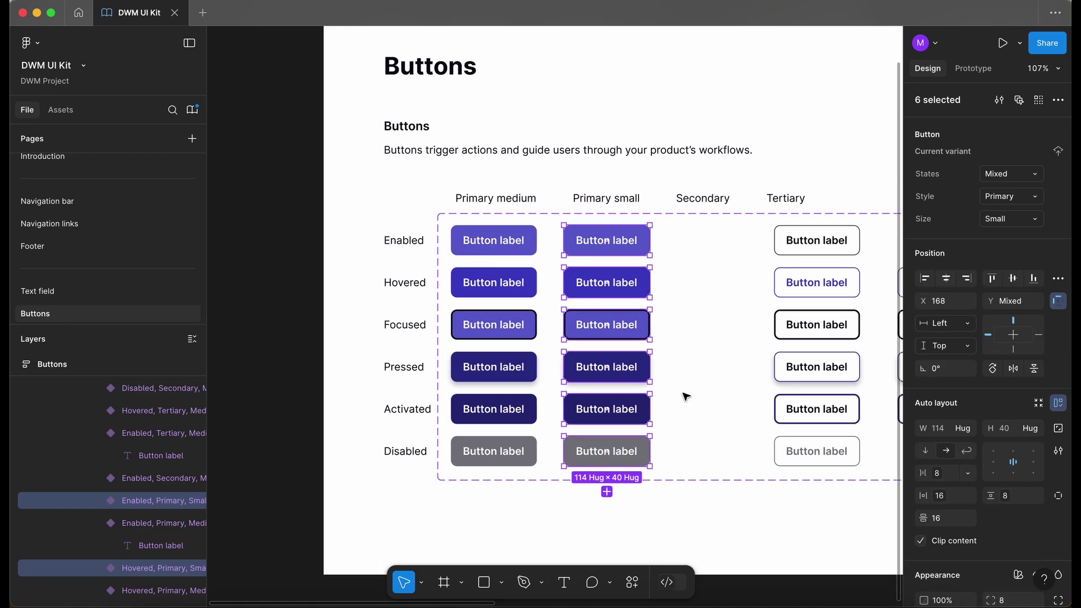
scroll(686, 397, right, 1)
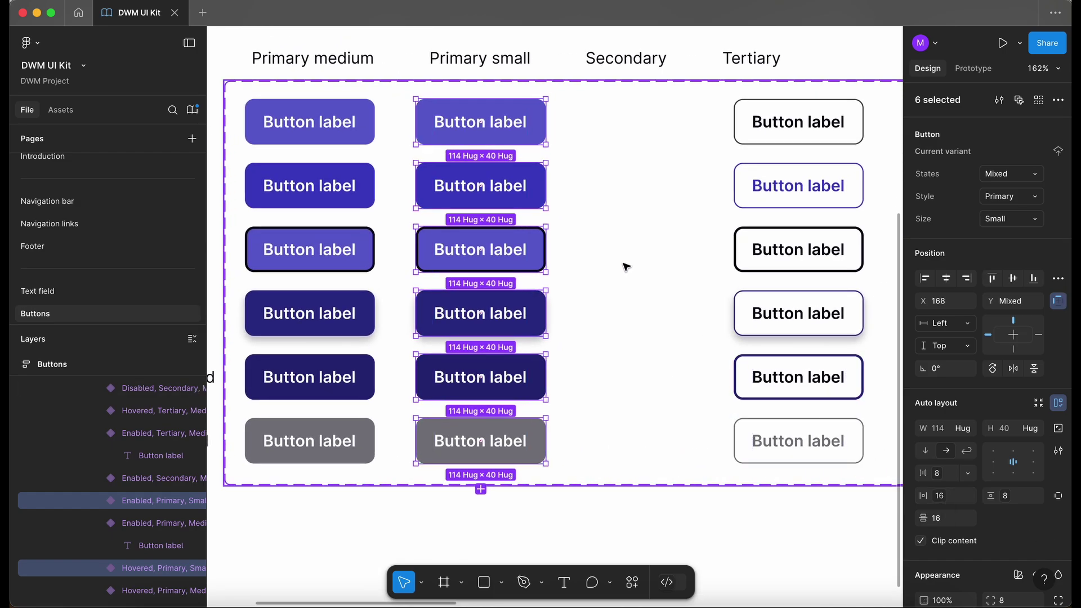
key(Return)
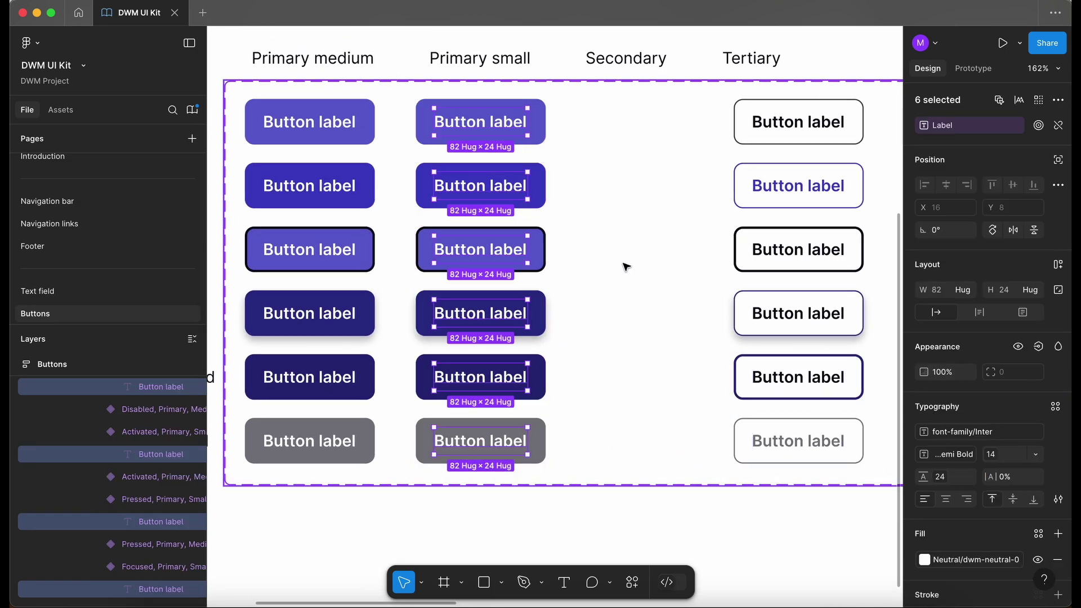
click(994, 455)
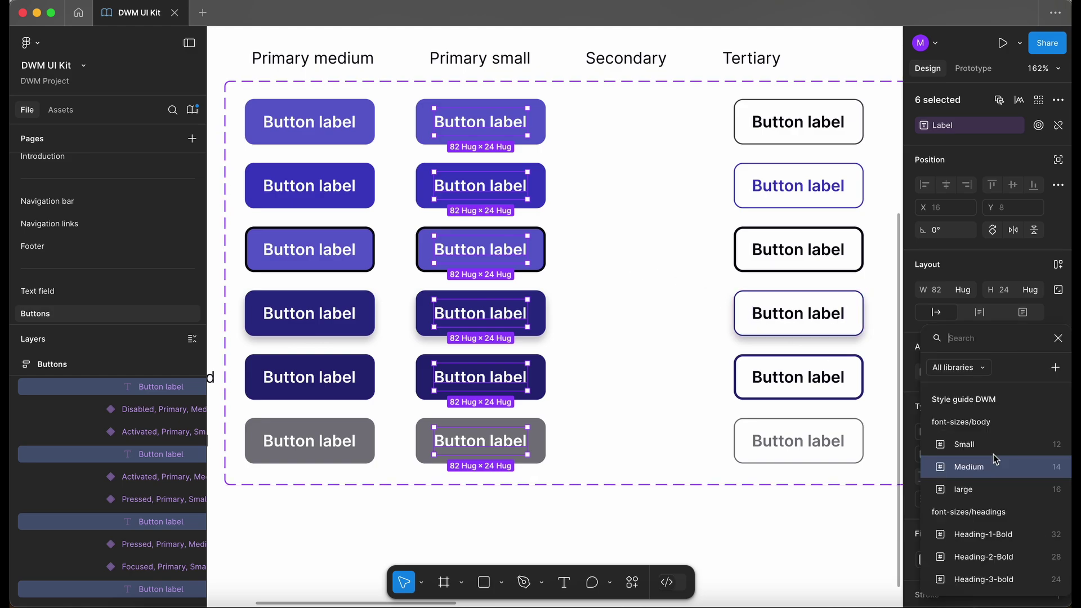
click(982, 445)
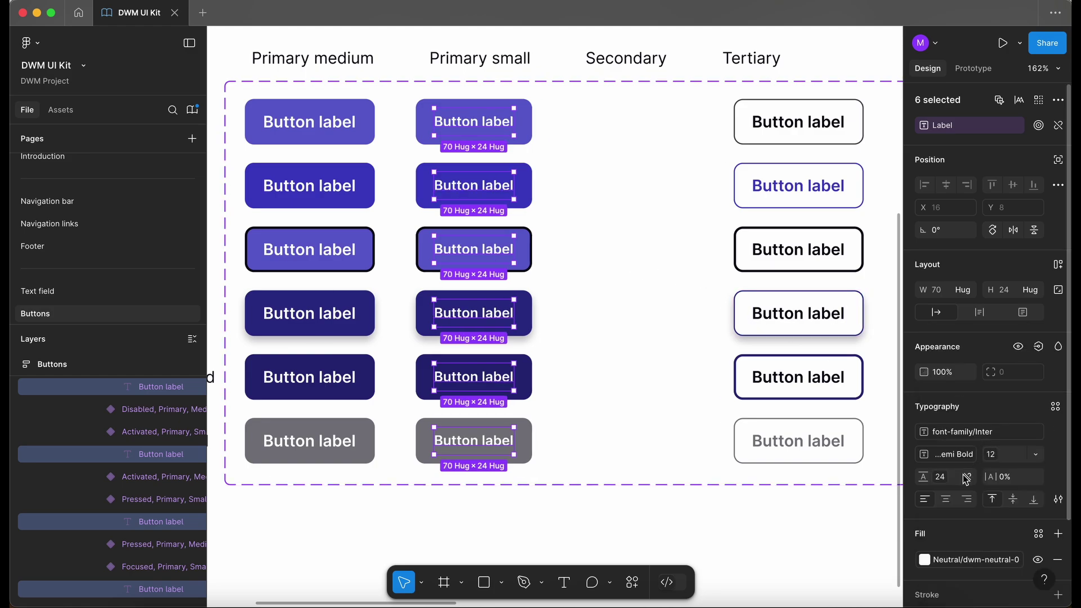
click(940, 477)
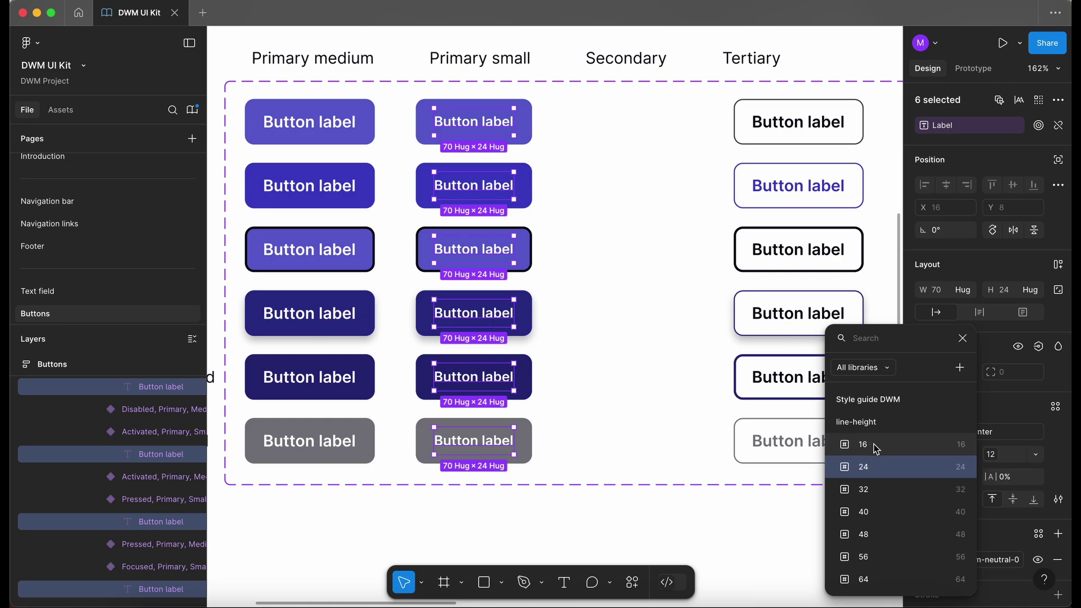
click(866, 447)
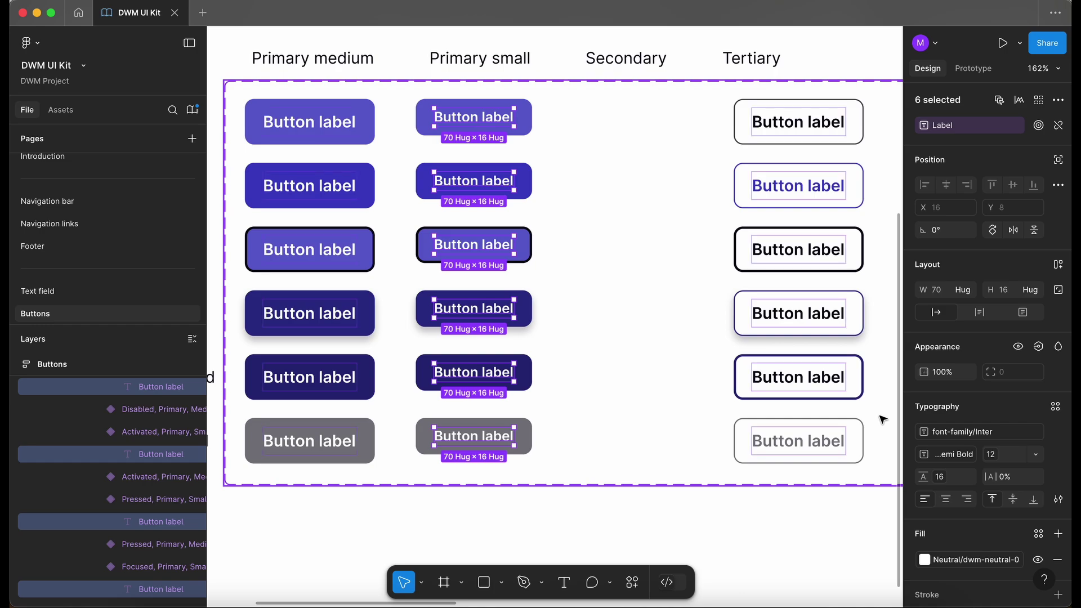
Step: Set the horizontal padding of the six Primary small buttons to 8px
key(shift+Return)
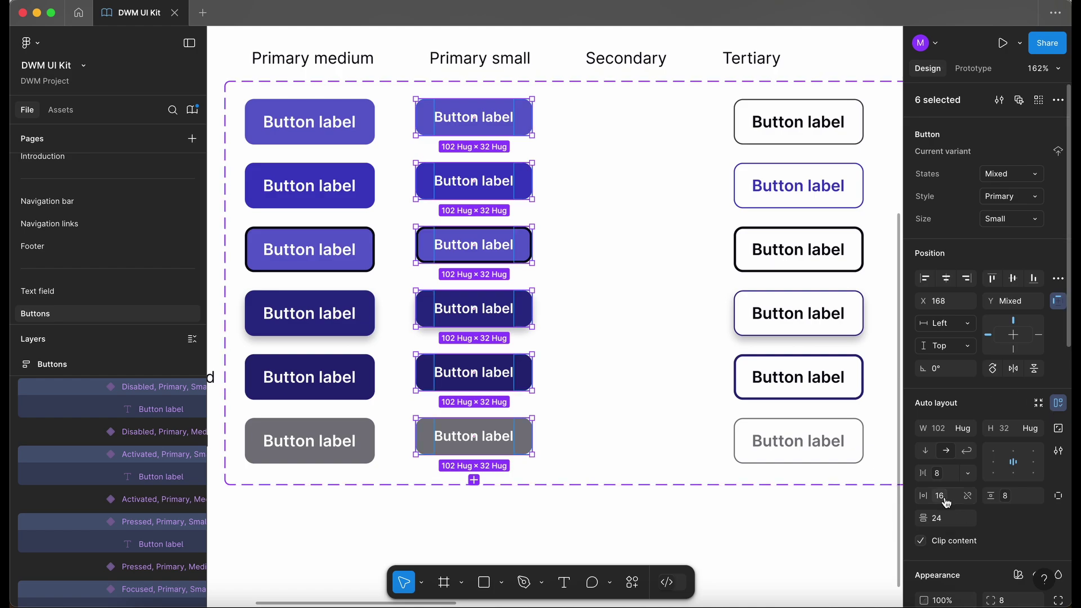
click(945, 499)
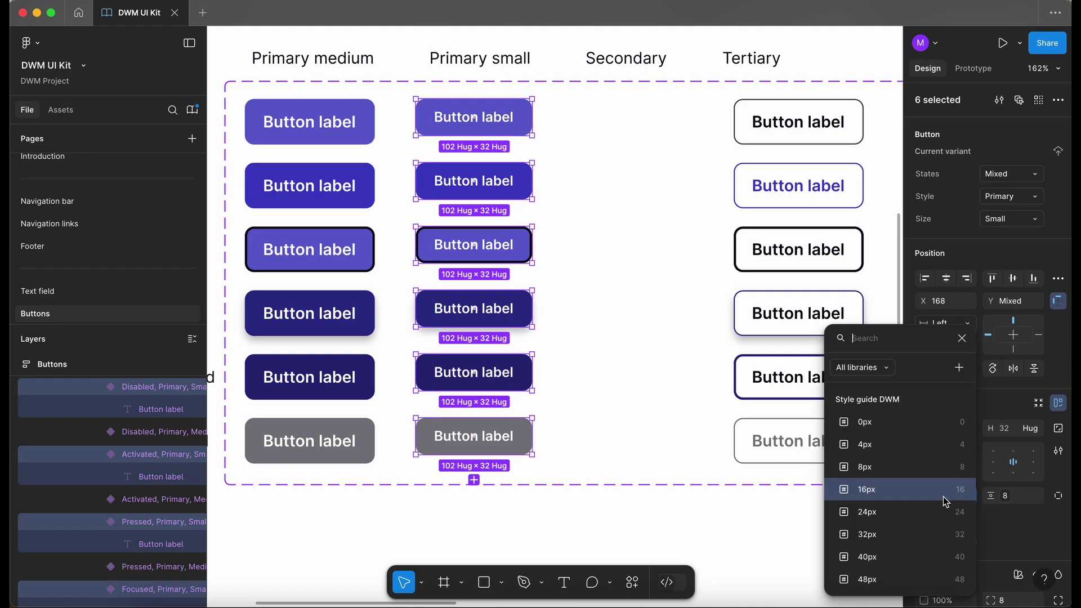
click(887, 465)
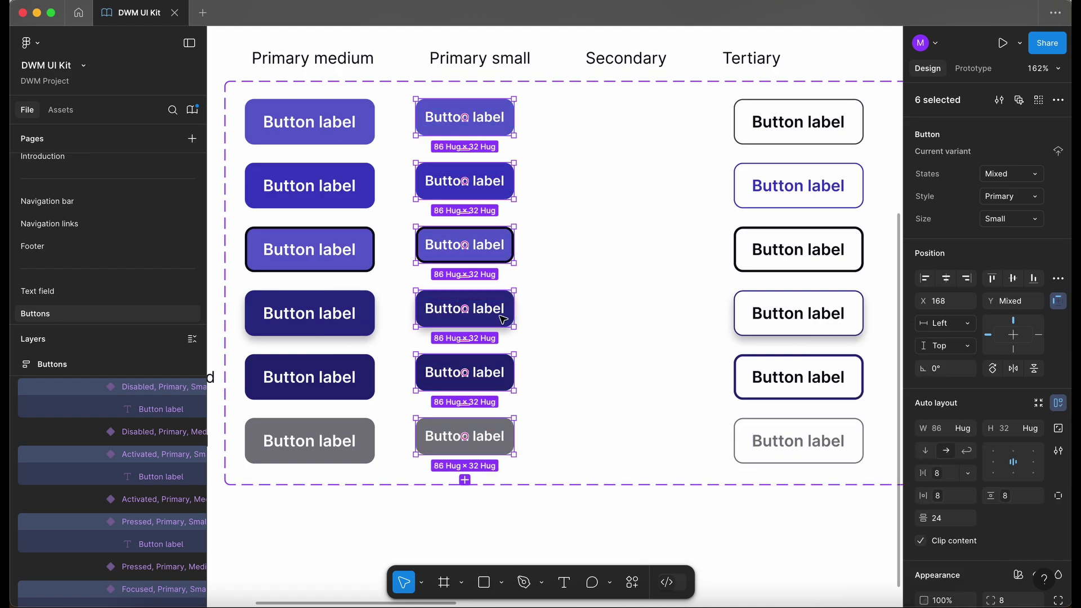
Step: Centre each of the six Primary small buttons vertically on the Primary medium button in the same row
scroll(503, 320, down, 1)
scroll(503, 320, down, 5)
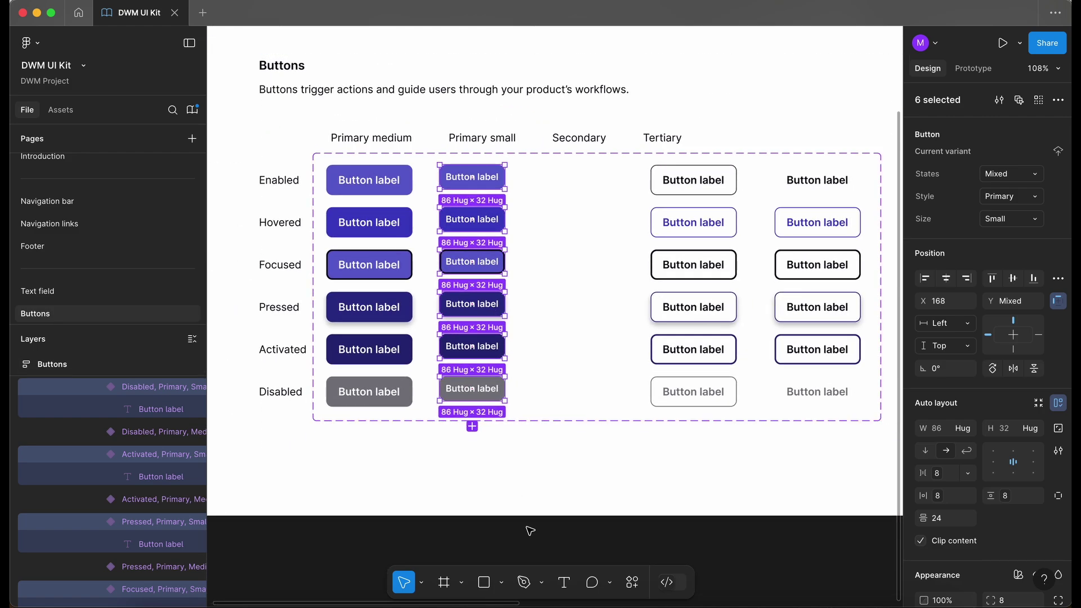
click(530, 533)
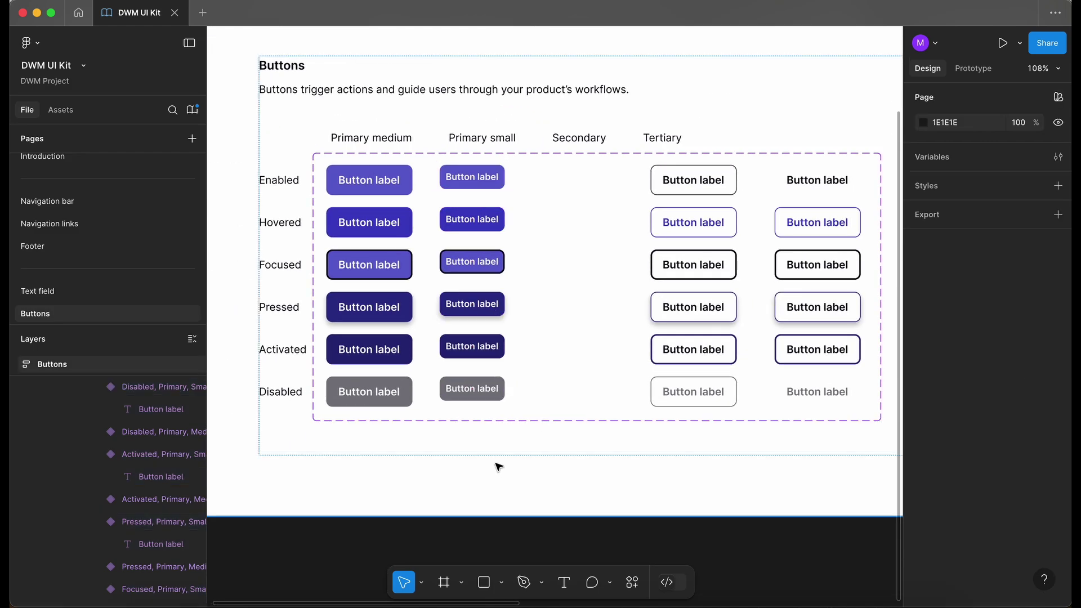
scroll(497, 466, up, 3)
scroll(498, 466, down, 2)
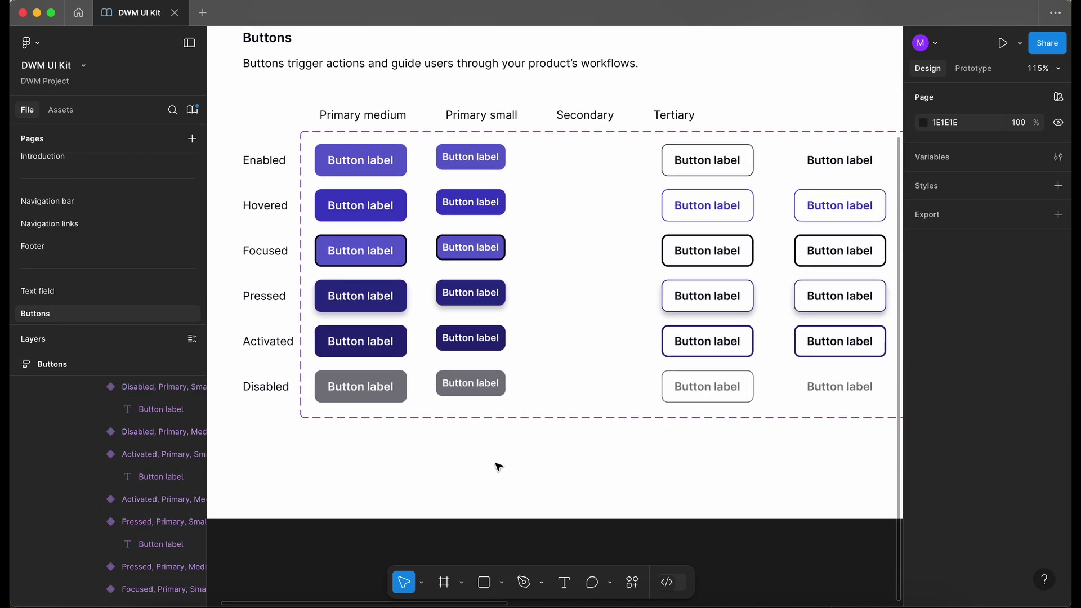
click(490, 179)
scroll(475, 174, up, 3)
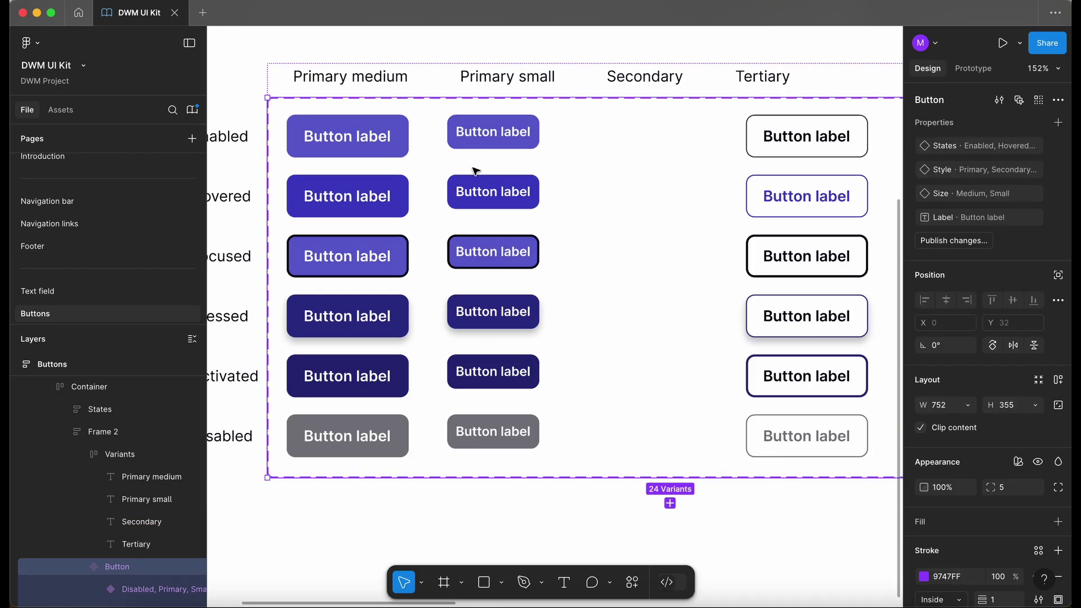
click(486, 135)
drag(497, 138, 498, 143)
click(505, 186)
drag(503, 192, 503, 197)
drag(495, 251, 501, 260)
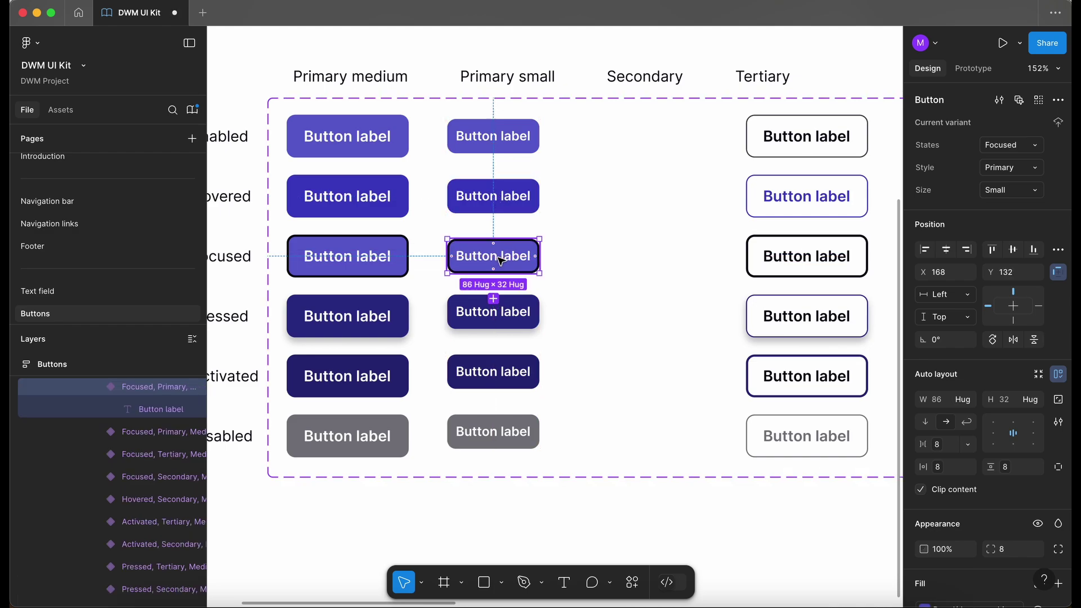
click(532, 422)
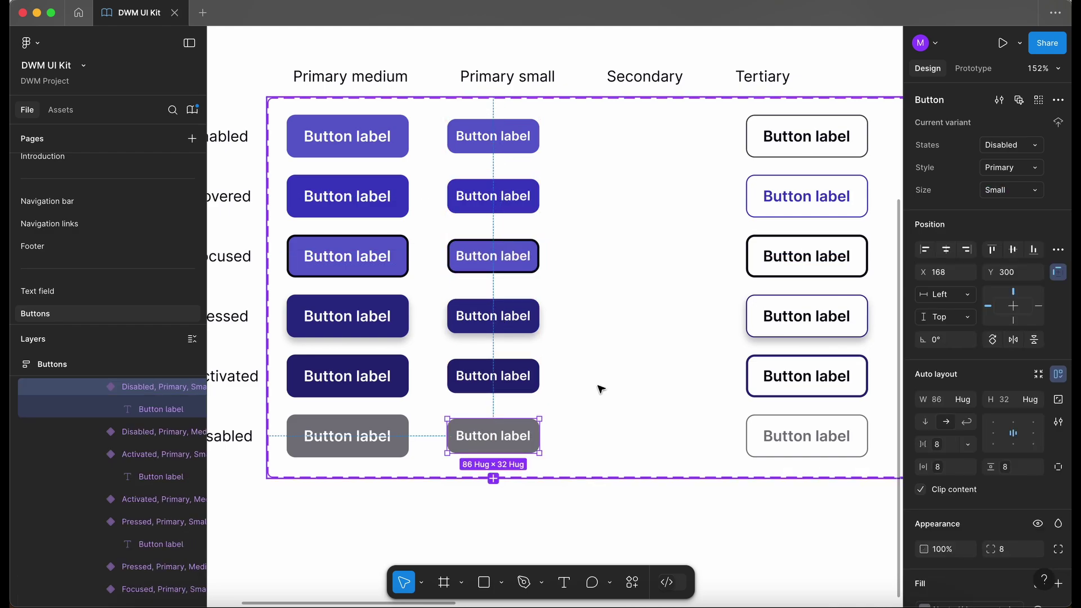
Step: Change the "Secondary" column heading to "Secondary medium"
scroll(600, 388, down, 3)
scroll(601, 388, down, 2)
scroll(601, 388, right, 2)
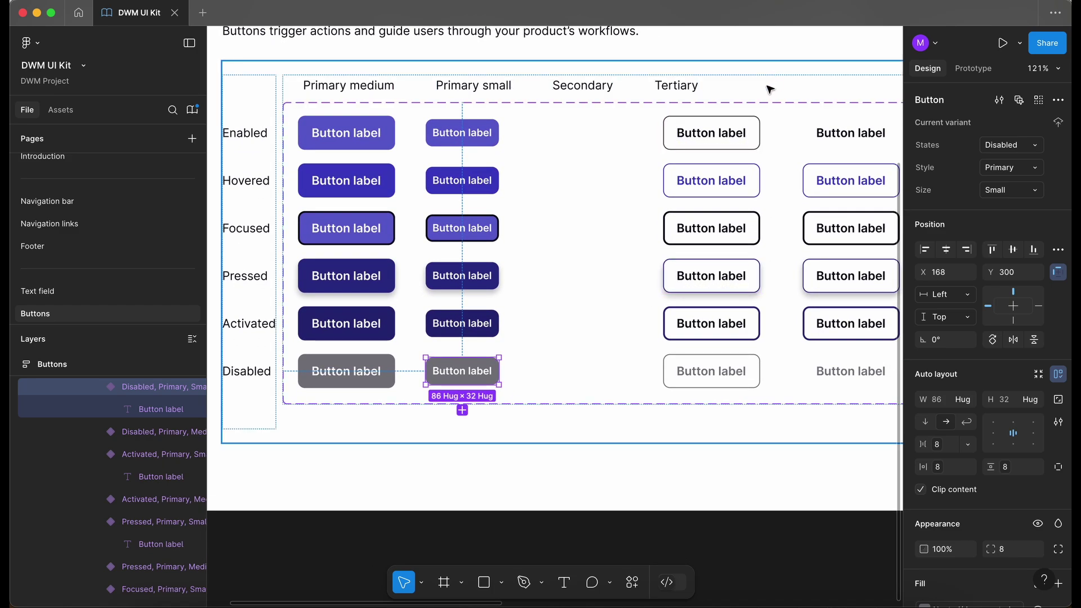
click(589, 88)
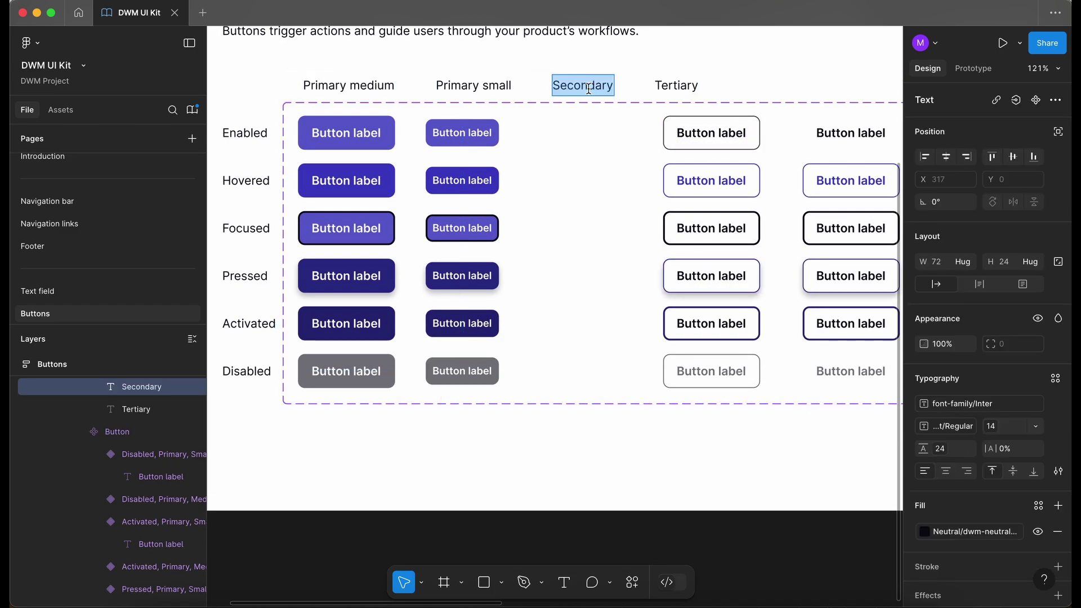
key(Right)
text(medium)
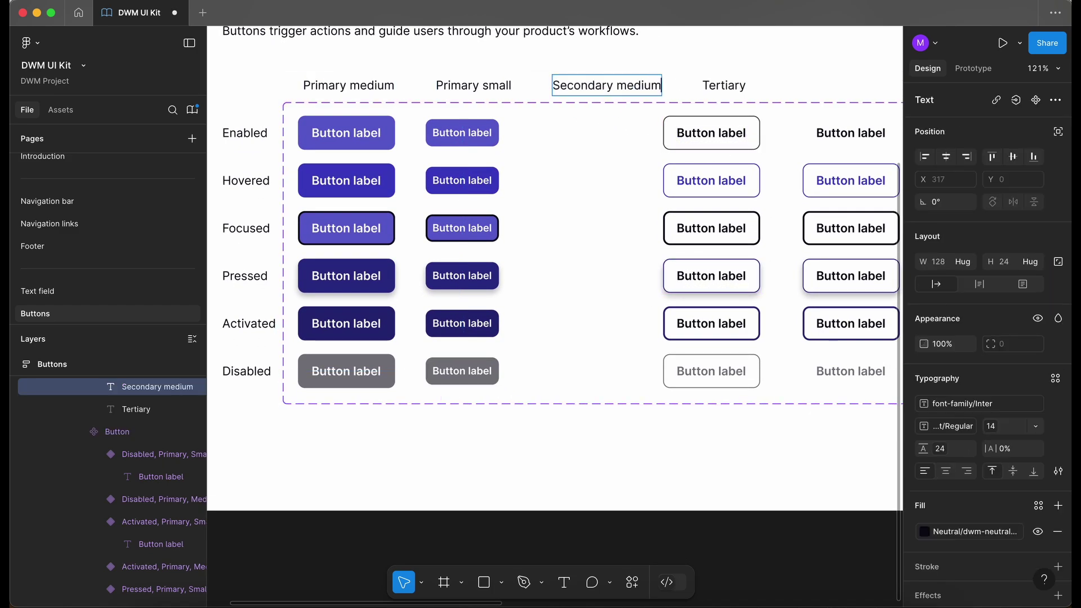
key(Escape)
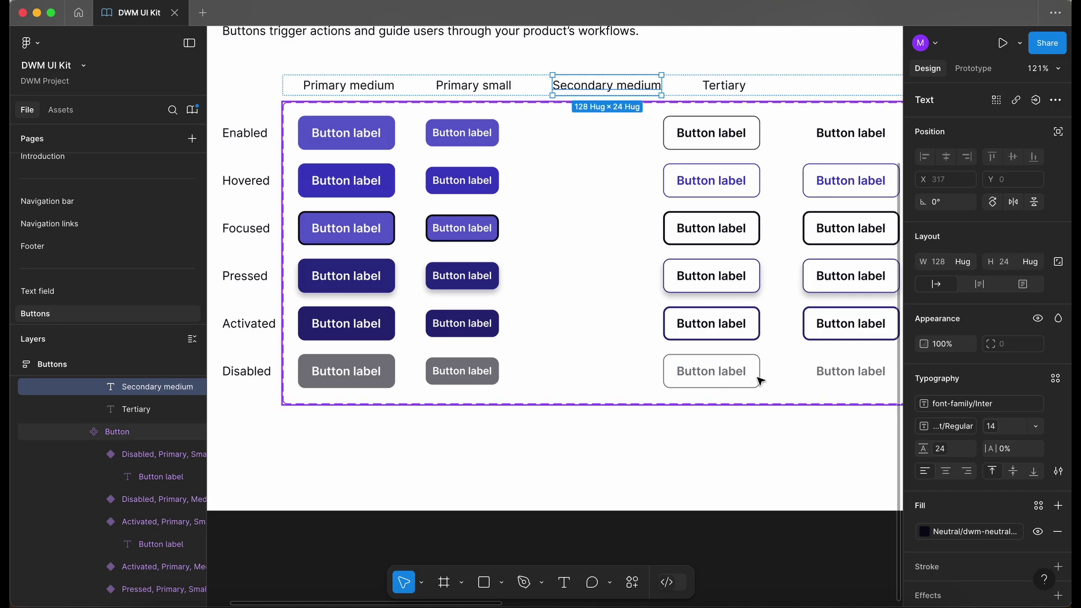
Step: Move the six Secondary medium buttons together under the "Secondary medium" heading, at about X 325
click(759, 381)
shift+click(755, 324)
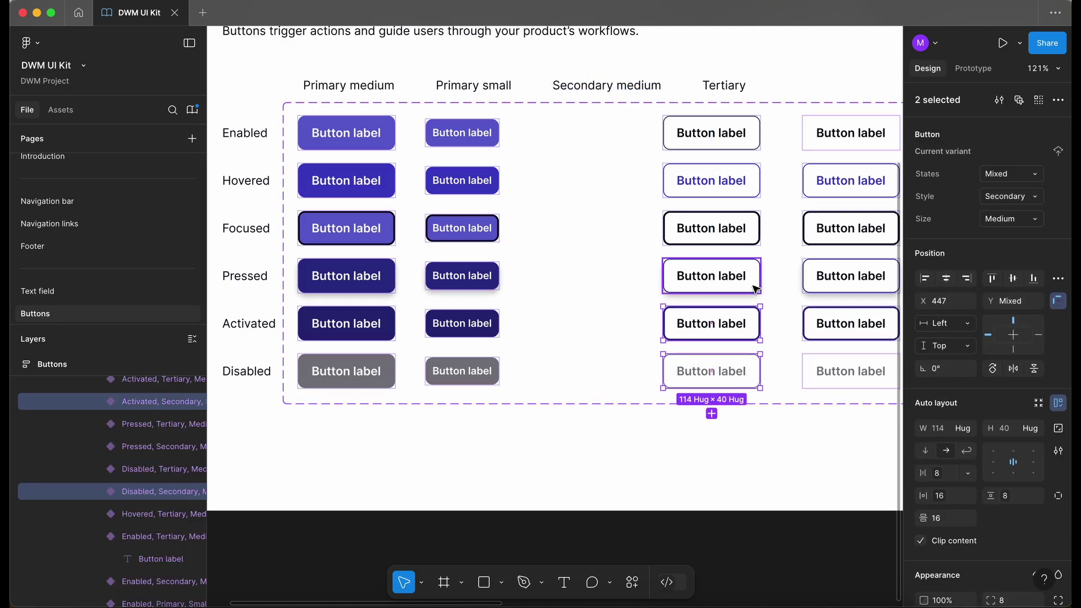
shift+click(755, 289)
shift+click(753, 225)
shift+click(753, 180)
shift+click(755, 135)
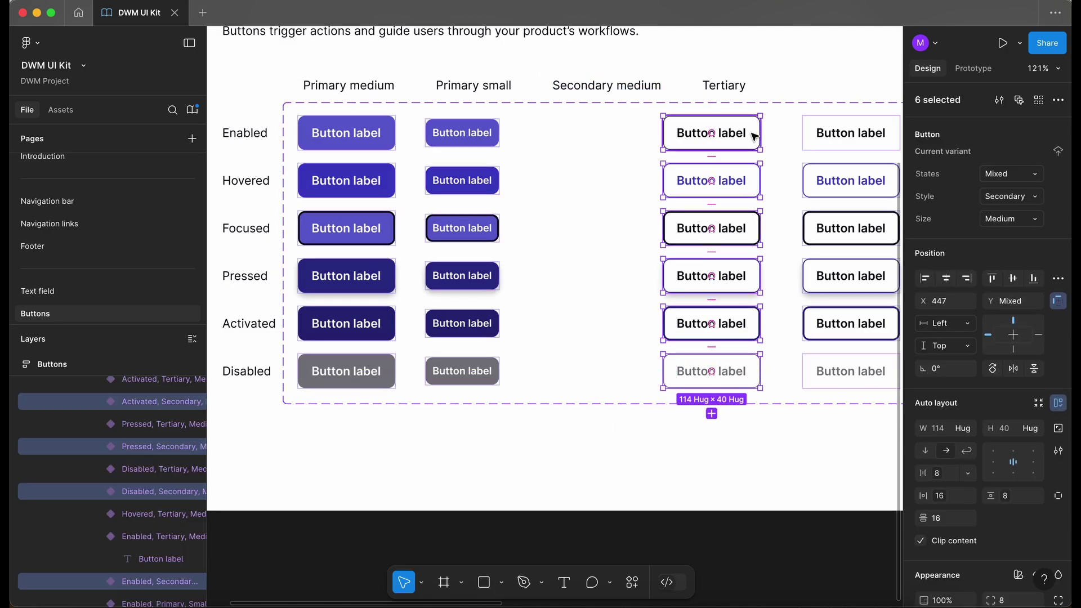
drag(750, 139, 651, 141)
scroll(647, 137, down, 4)
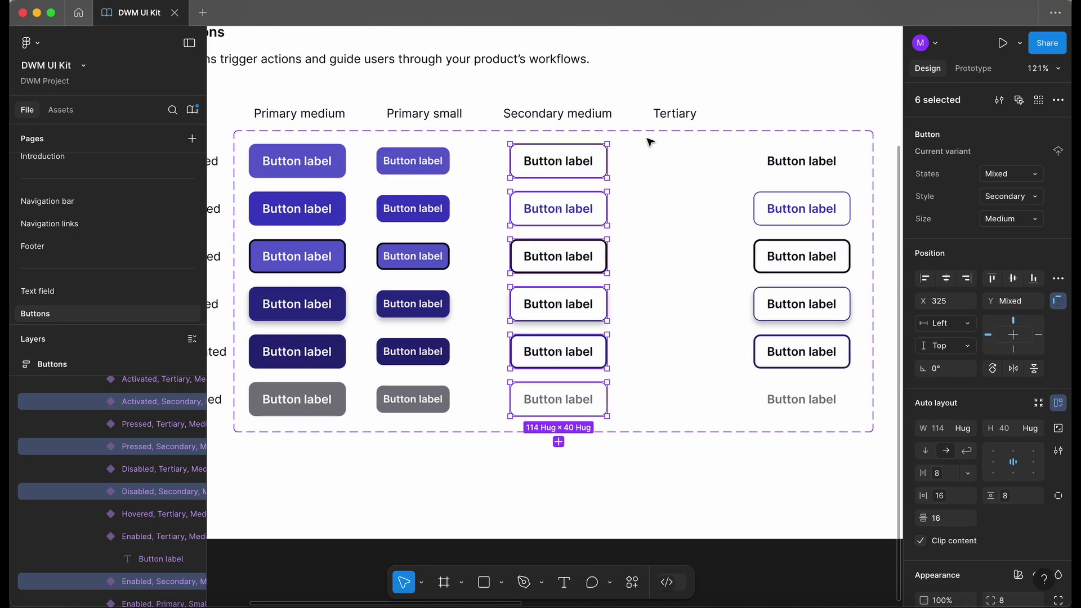
Step: Duplicate the "Secondary medium" heading and change the copy's text to "Secondary small"
click(509, 153)
click(508, 153)
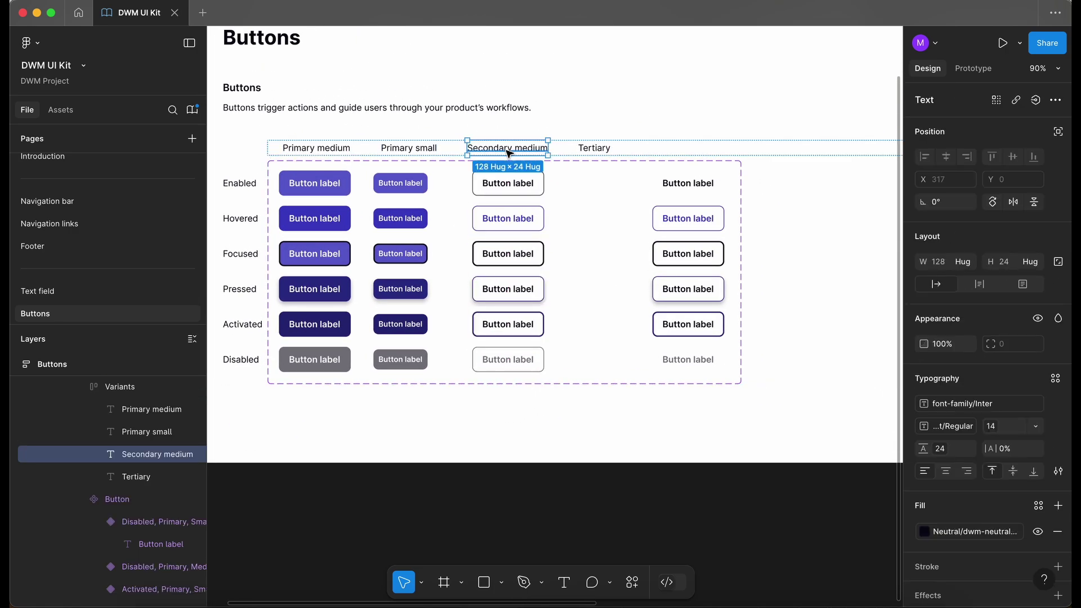
key(super+d)
double_click(649, 152)
drag(627, 148, 650, 153)
text(small)
Step: Duplicate the six Secondary medium buttons and place the copies under the "Secondary small" heading
click(508, 183)
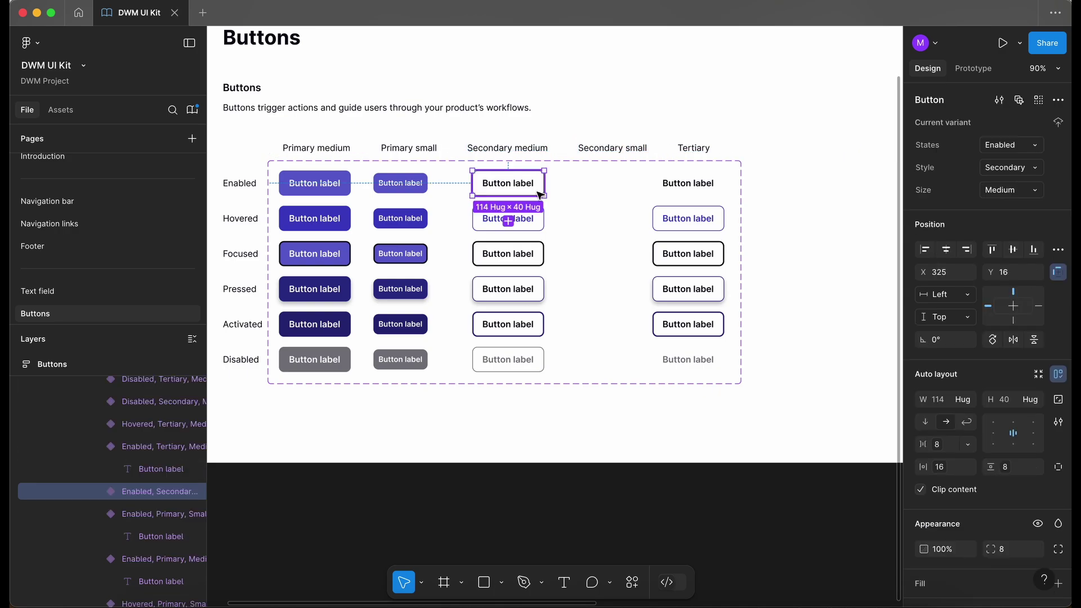
shift+click(532, 221)
shift+click(541, 269)
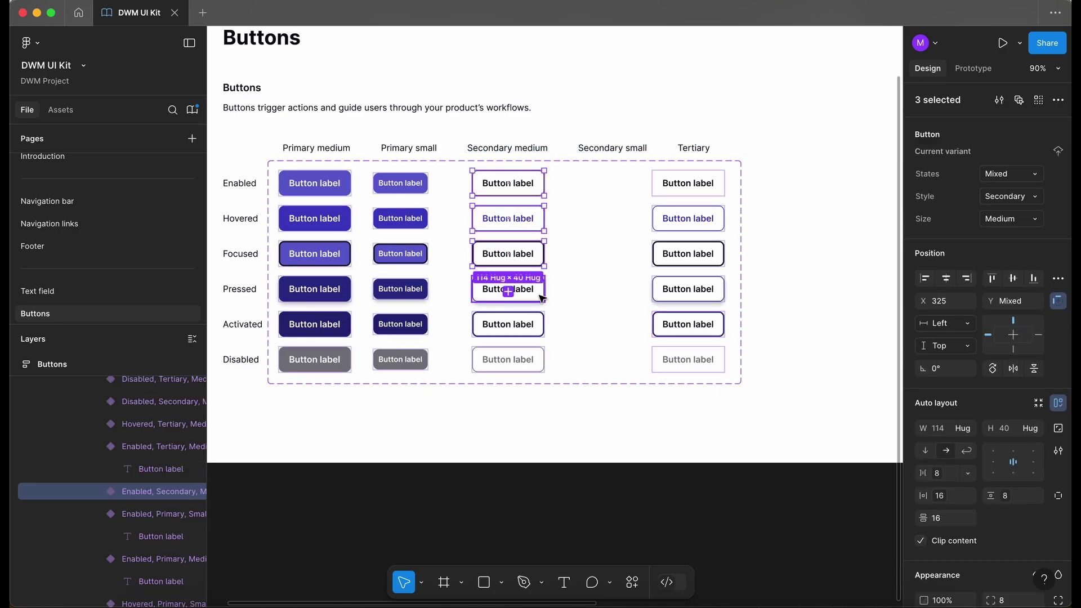
shift+click(542, 299)
shift+click(542, 334)
shift+click(539, 363)
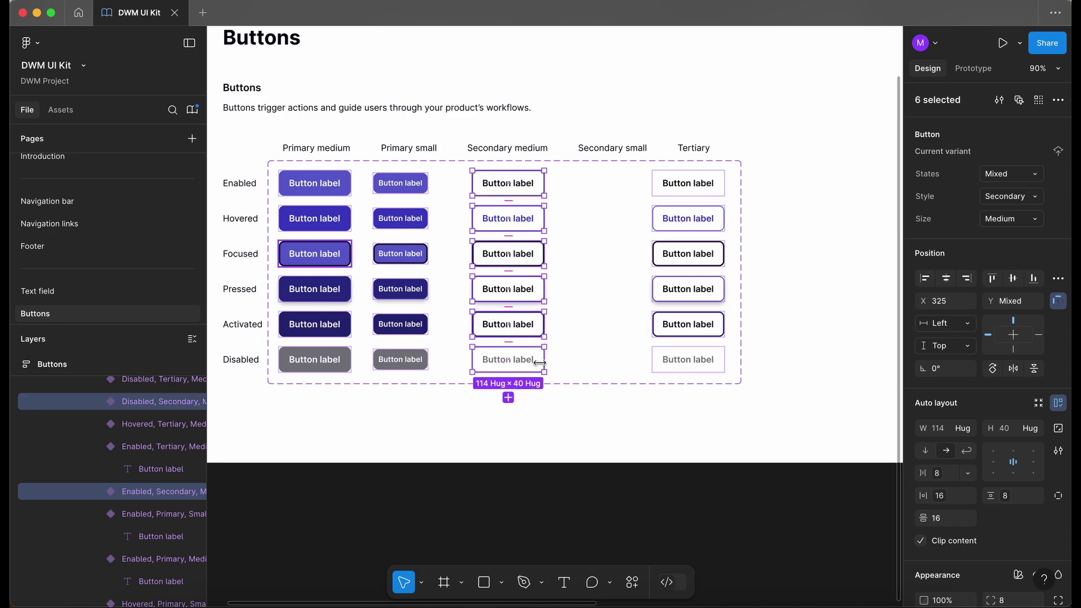
drag(540, 366, 640, 360)
Step: Widen the Button component set to about 968 and shift the six Tertiary buttons right, clear of the Secondary small column
drag(741, 239, 878, 239)
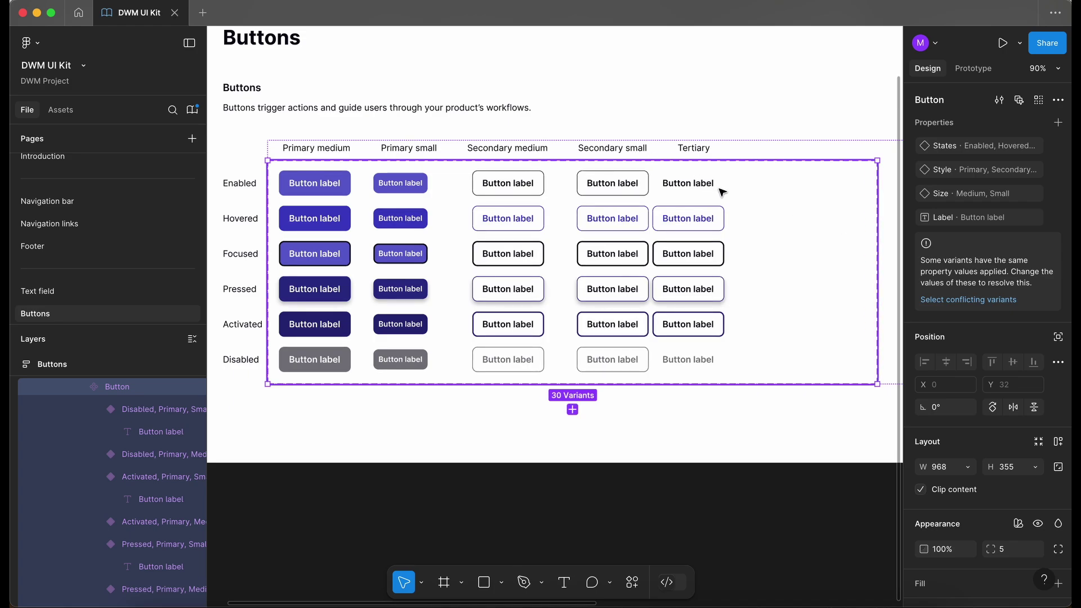
click(722, 193)
shift+click(721, 219)
shift+click(720, 258)
shift+click(721, 295)
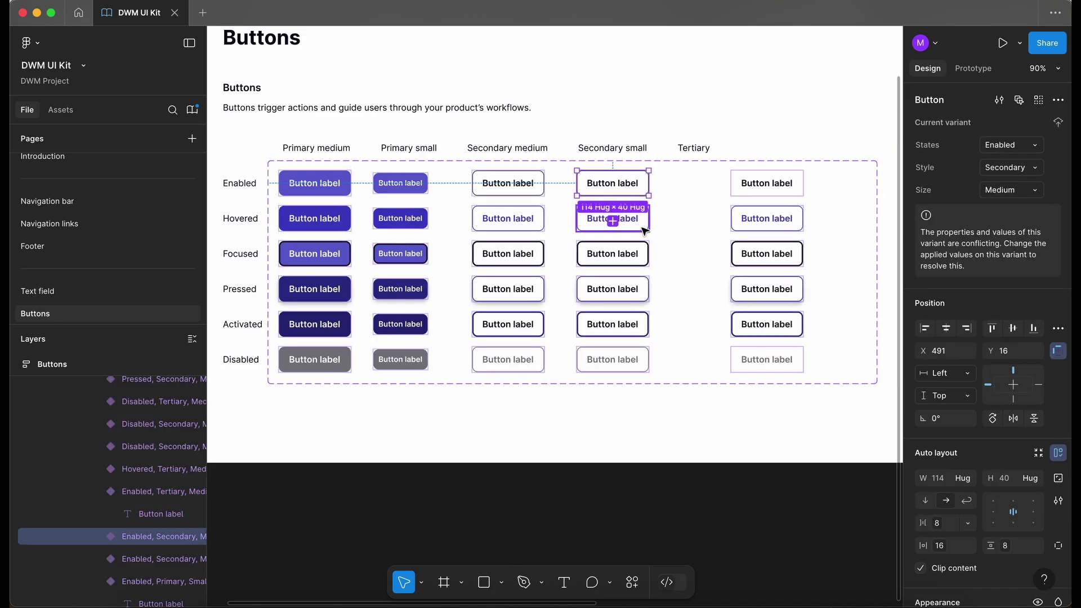
Step: Set the Size property of the six duplicated Secondary variants under "Secondary small" to "Small"
shift+click(644, 227)
shift+click(643, 256)
shift+click(644, 291)
shift+click(647, 331)
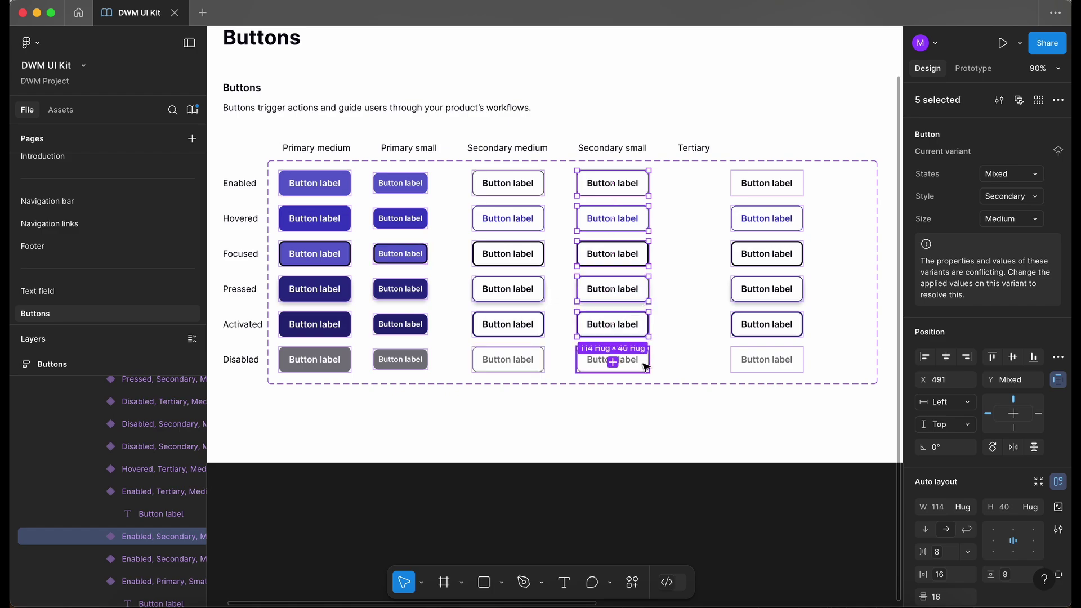
shift+click(614, 361)
click(1002, 219)
text(Small)
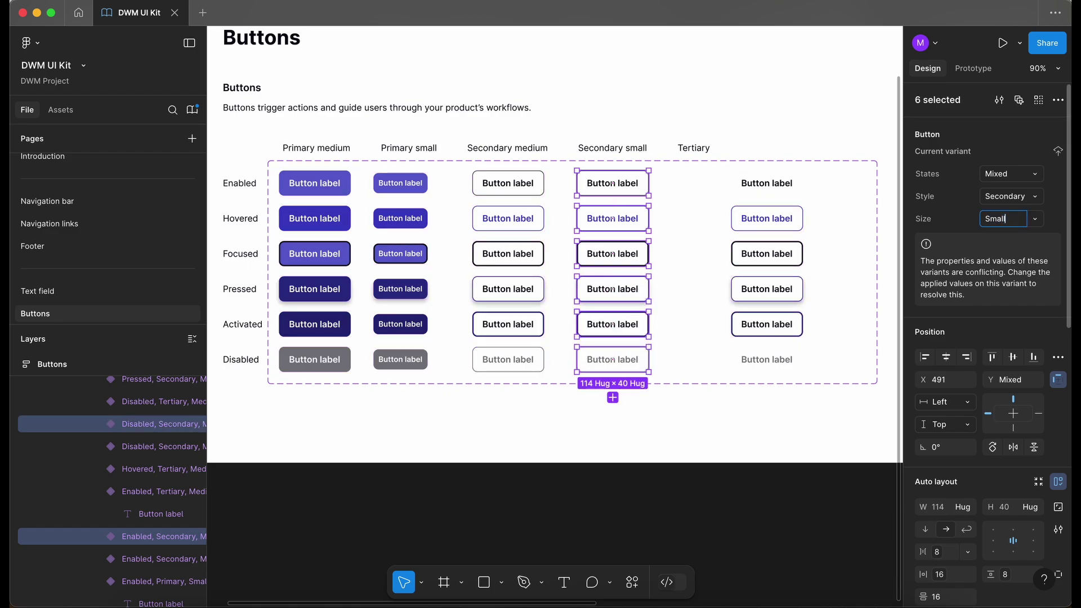
key(Return)
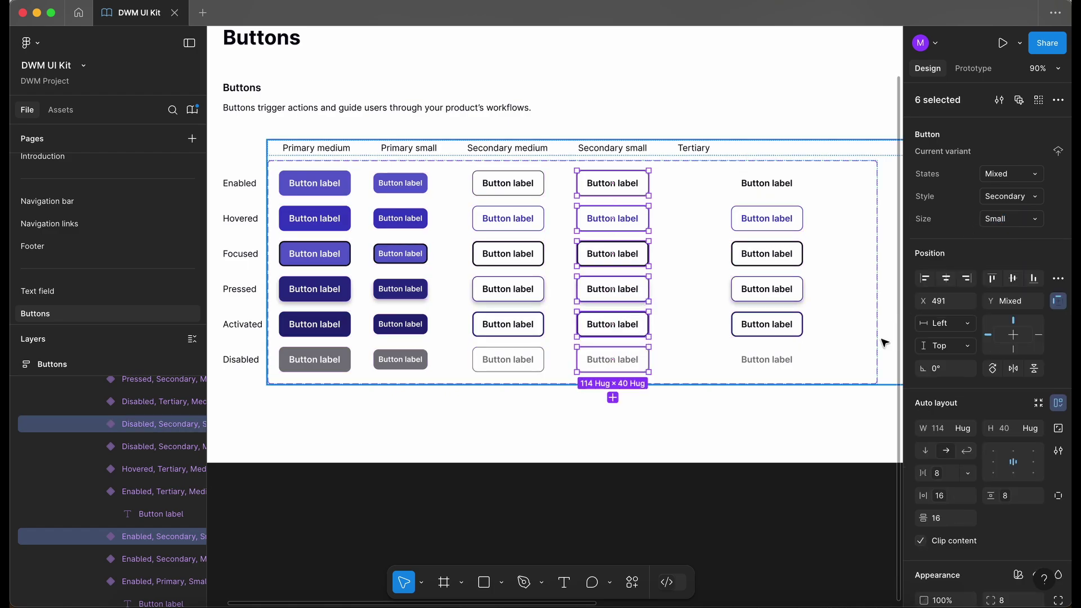
Step: Set the label text of the six Secondary small buttons to font size 12 and line height 16
key(Return)
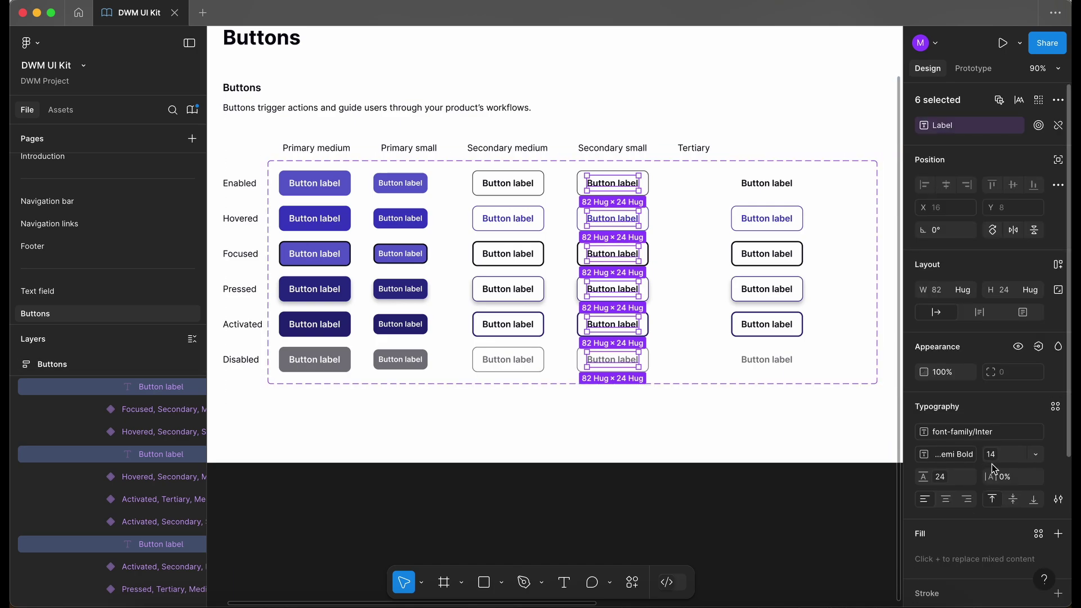
click(939, 477)
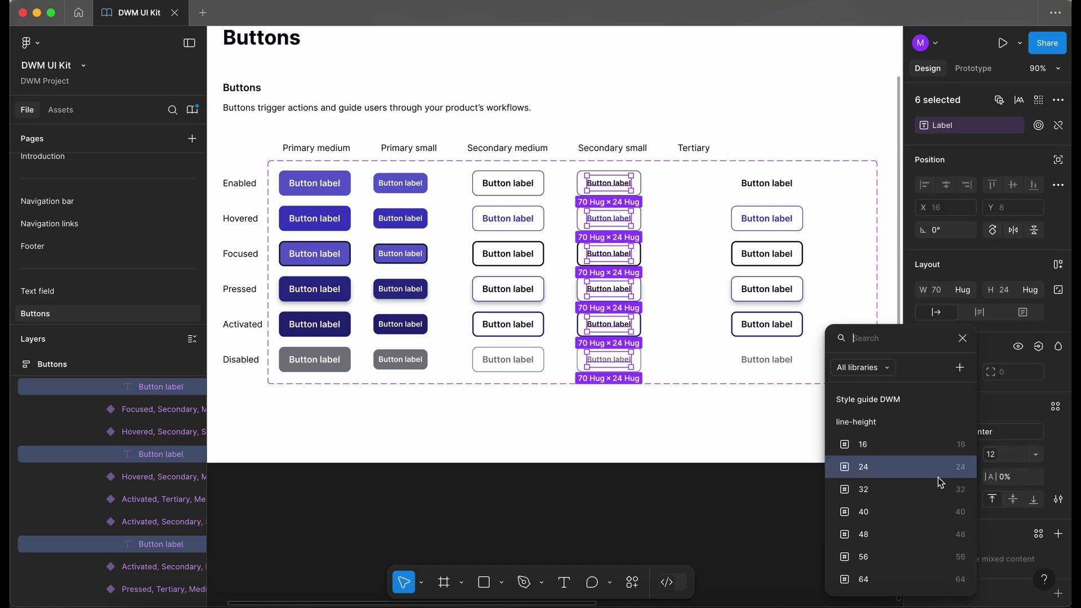
click(958, 445)
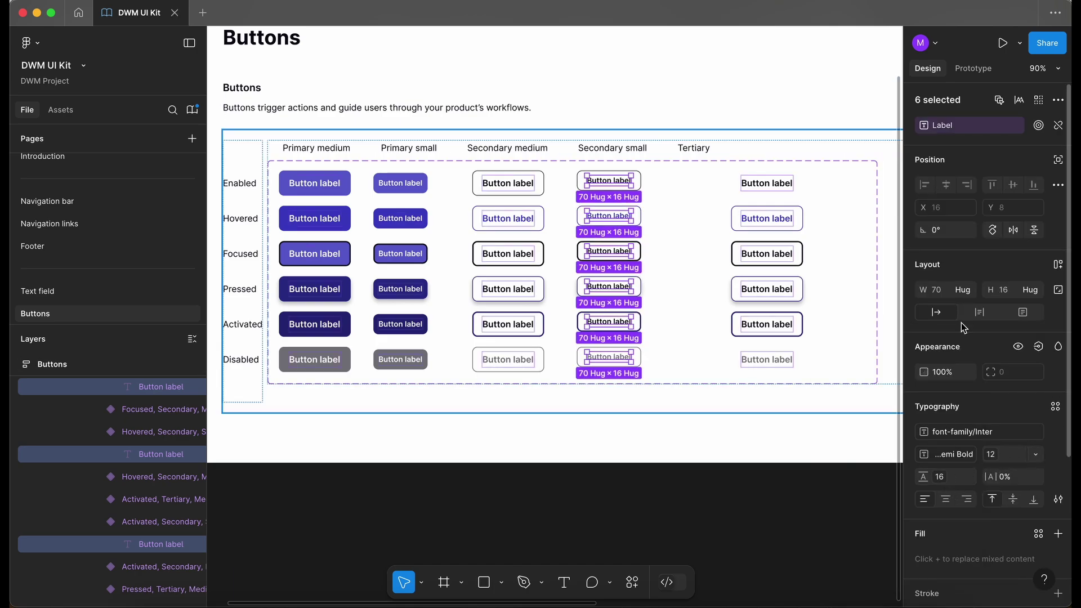
Step: Set the horizontal padding of the six Secondary small buttons to 8
key(shift+Return)
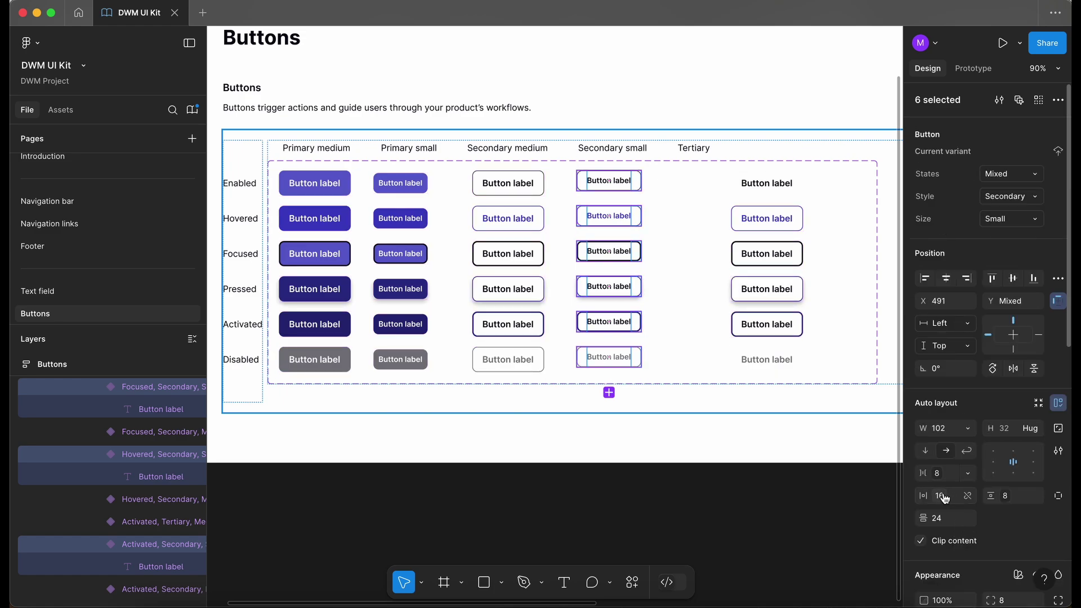
click(943, 502)
click(856, 467)
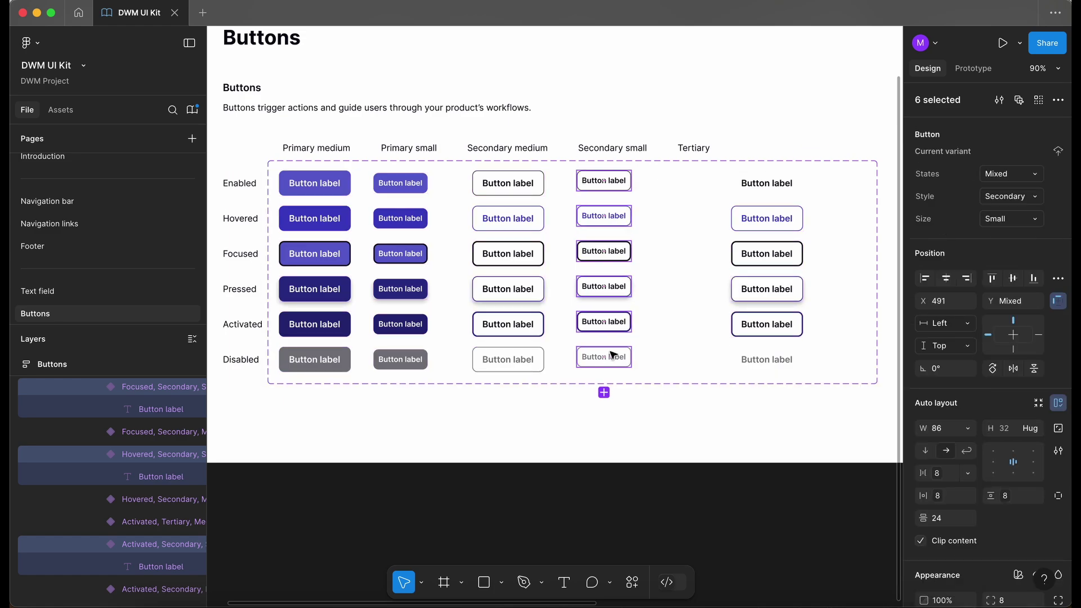
Step: Centre each of the six Secondary small buttons vertically on the Secondary medium button in the same row
scroll(612, 355, up, 3)
scroll(613, 354, down, 2)
scroll(612, 353, up, 3)
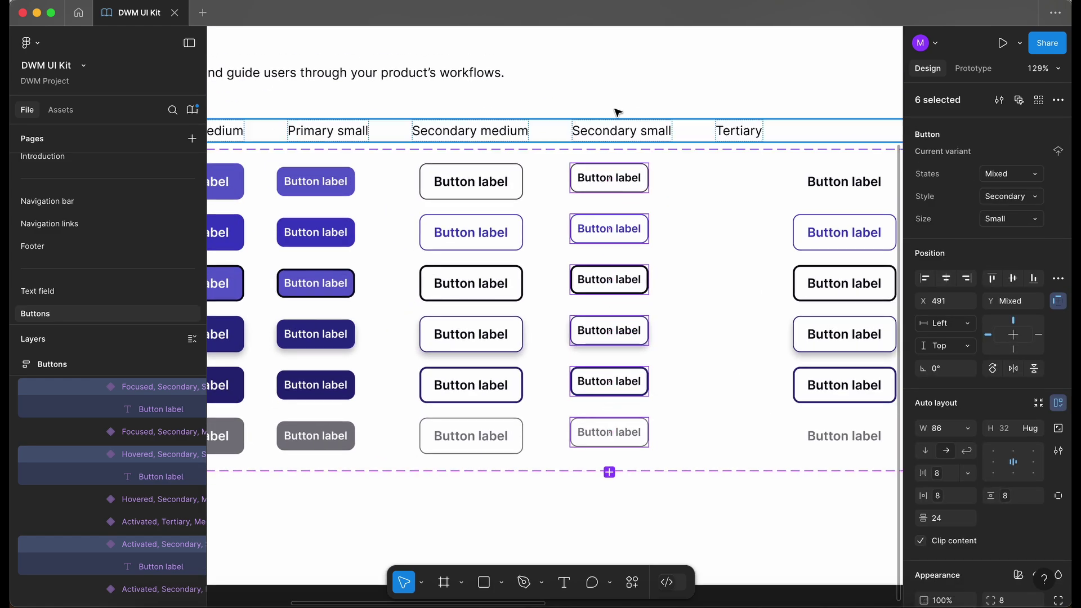
scroll(618, 113, down, 2)
key(shift+0)
click(669, 160)
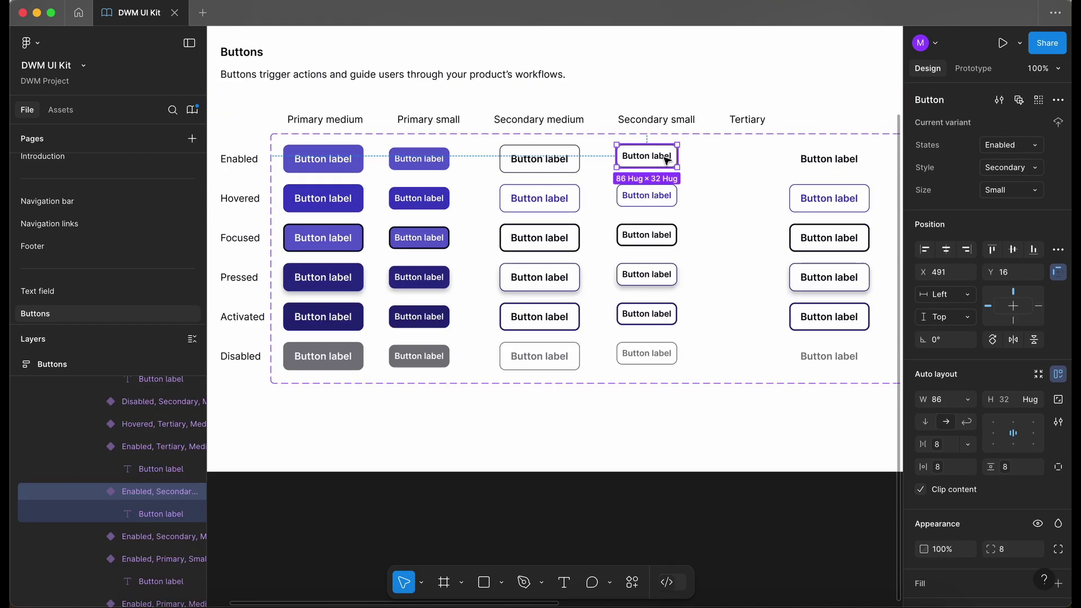
drag(669, 161, 673, 198)
Step: Change the "Tertiary" heading to "Tertiary medium" and move the six Tertiary buttons beneath it, at about X 656
scroll(674, 194, up, 2)
click(676, 188)
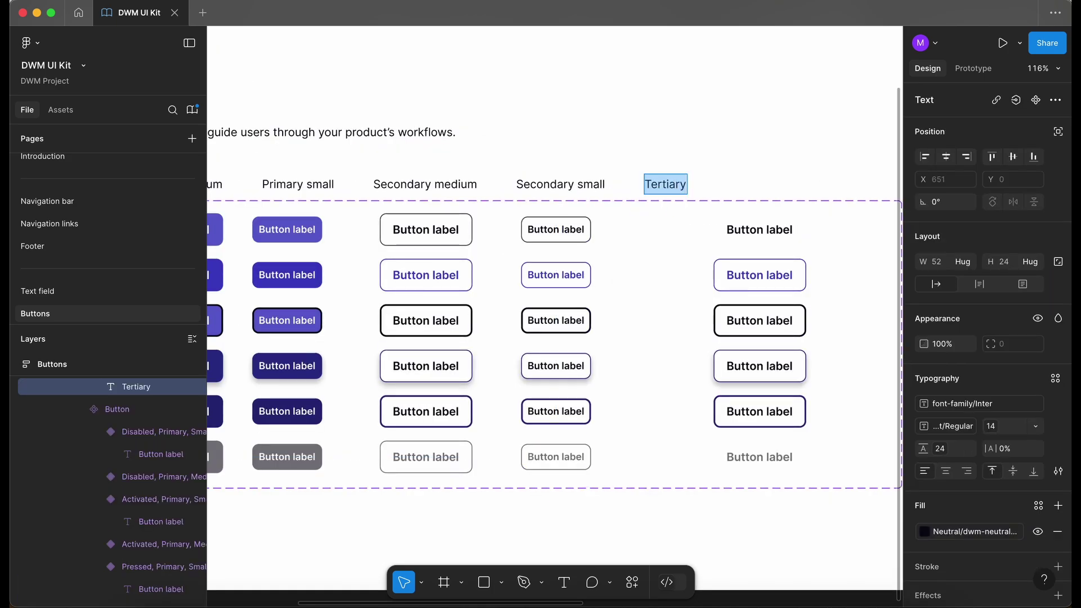
key(Right)
text(medium)
key(Escape)
scroll(640, 278, down, 5)
click(670, 223)
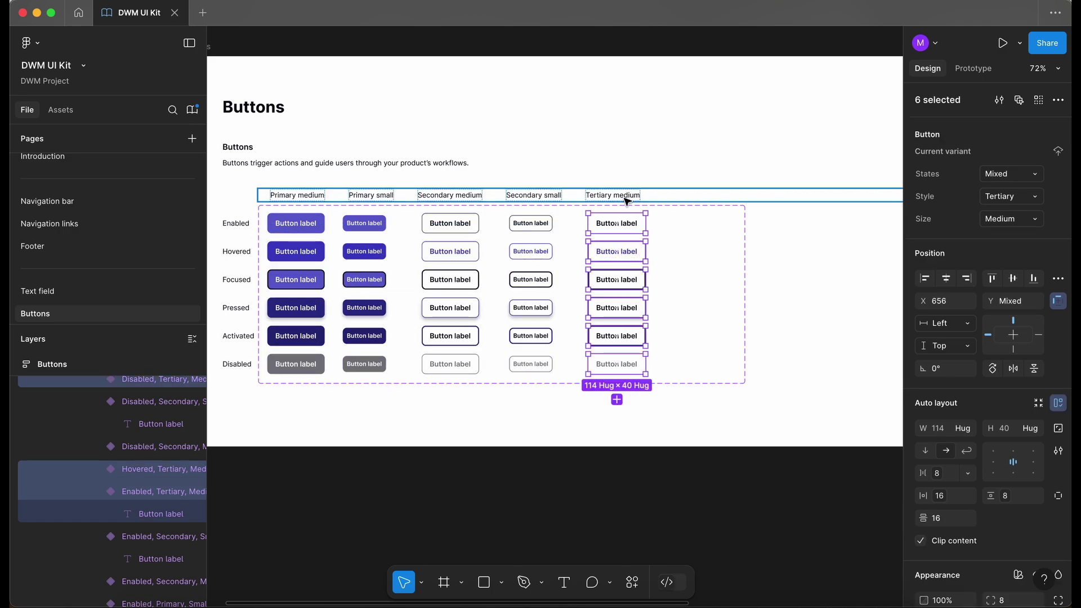
Step: Duplicate the "Tertiary medium" heading and change the copy's text to "Tertiary small"
click(627, 195)
key(super+d)
key(Return)
key(Right)
key(alt+shift+Left)
text(a)
key(BackSpace)
text(sma)
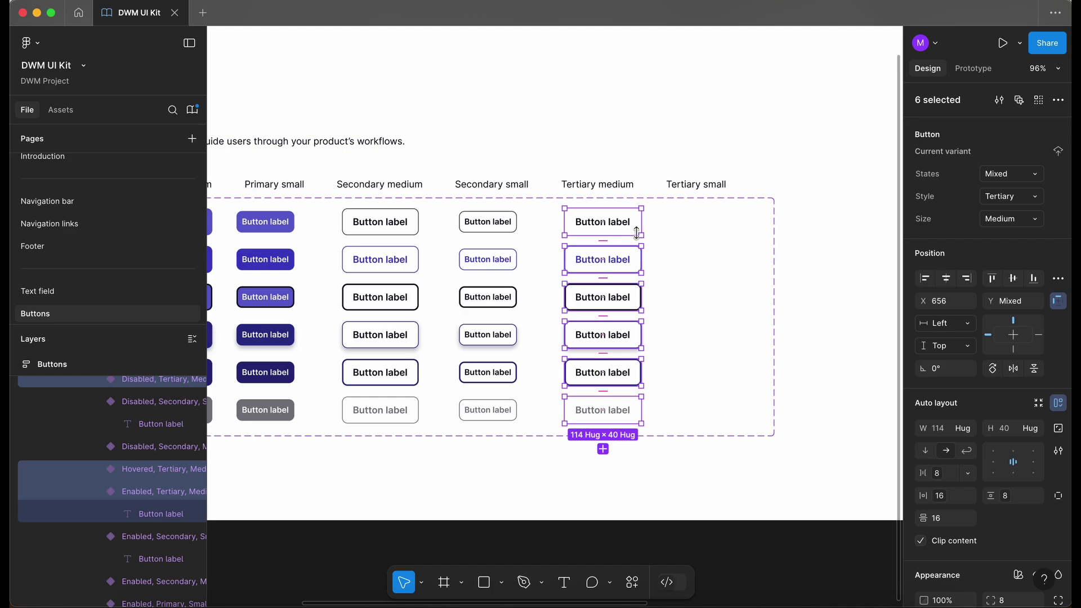
Step: Duplicate the six Tertiary medium buttons under the "Tertiary small" heading and set the copies' Size property to "Small"
drag(637, 231, 737, 230)
click(1005, 218)
text(Small)
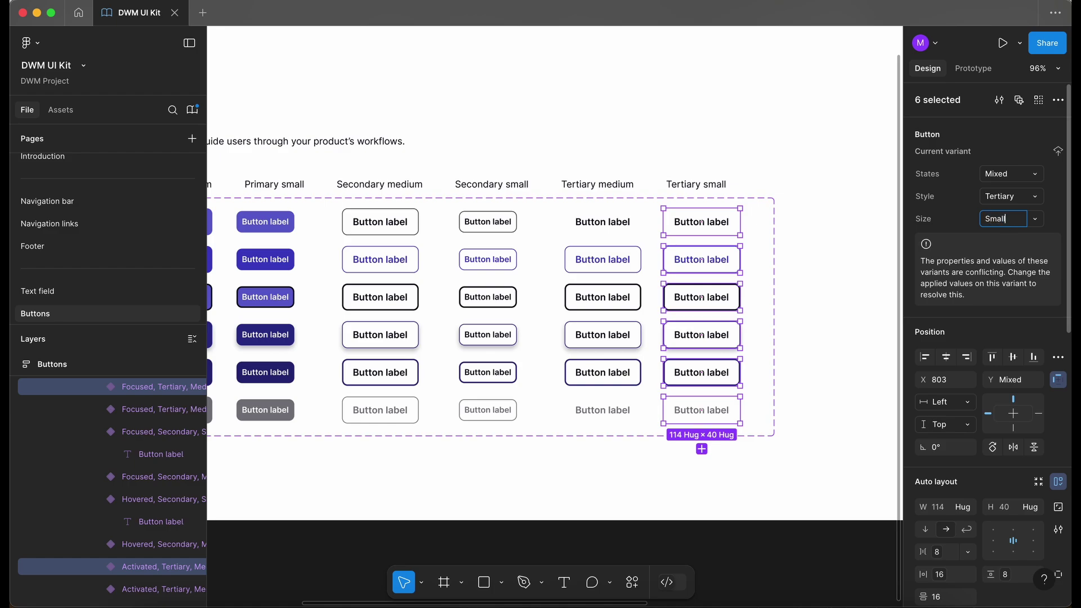
key(Return)
Step: Set the label text of the six Tertiary small buttons to font size 12 and line height 16
key(Return)
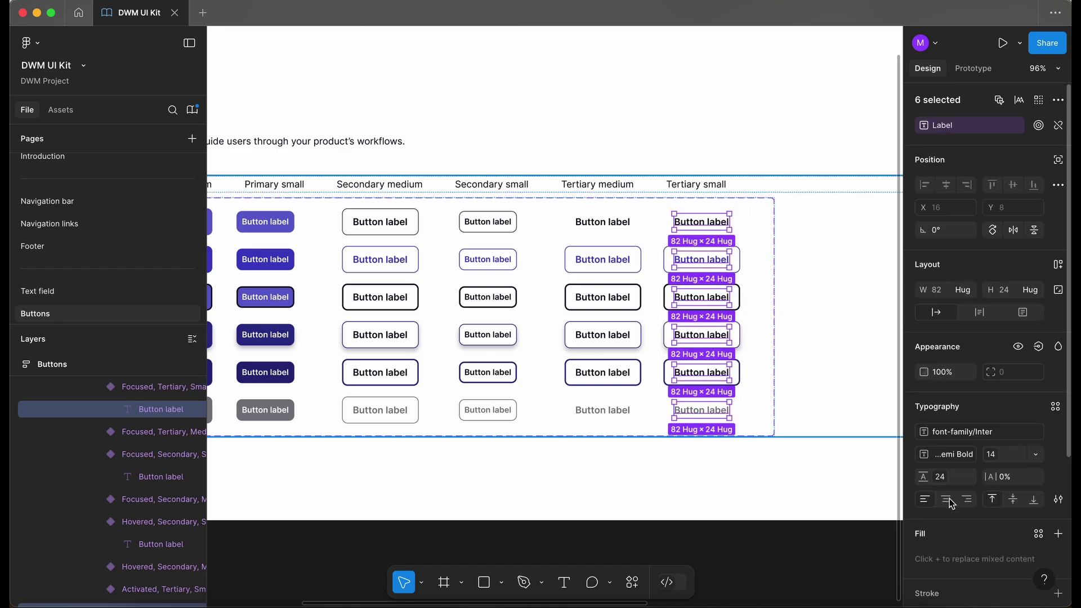
click(997, 459)
click(974, 442)
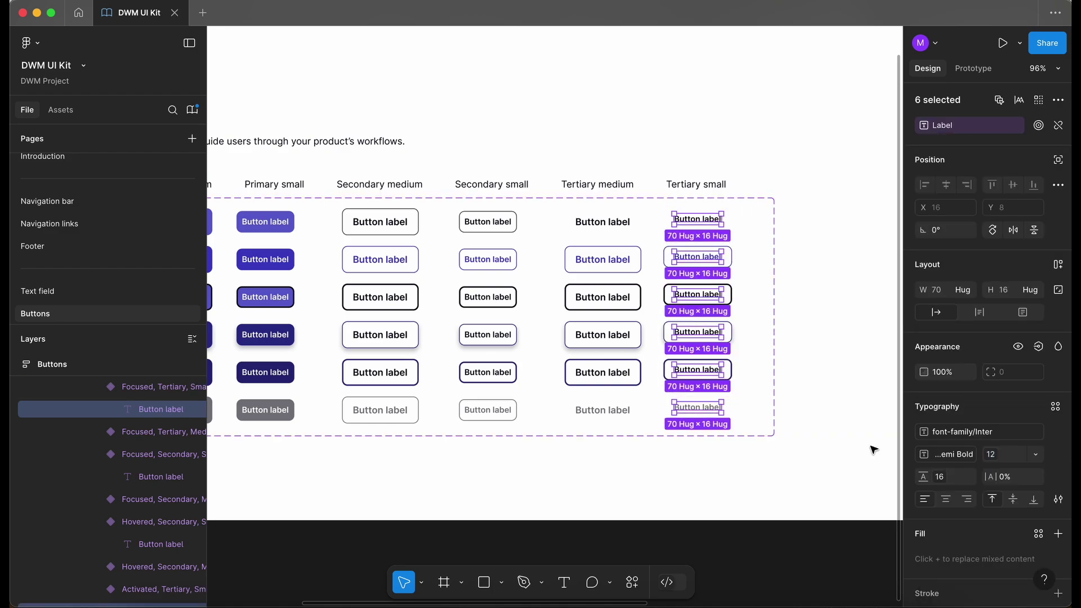
Step: Set the horizontal padding of the six Tertiary small button variants to the 8px variable
key(shift+Return)
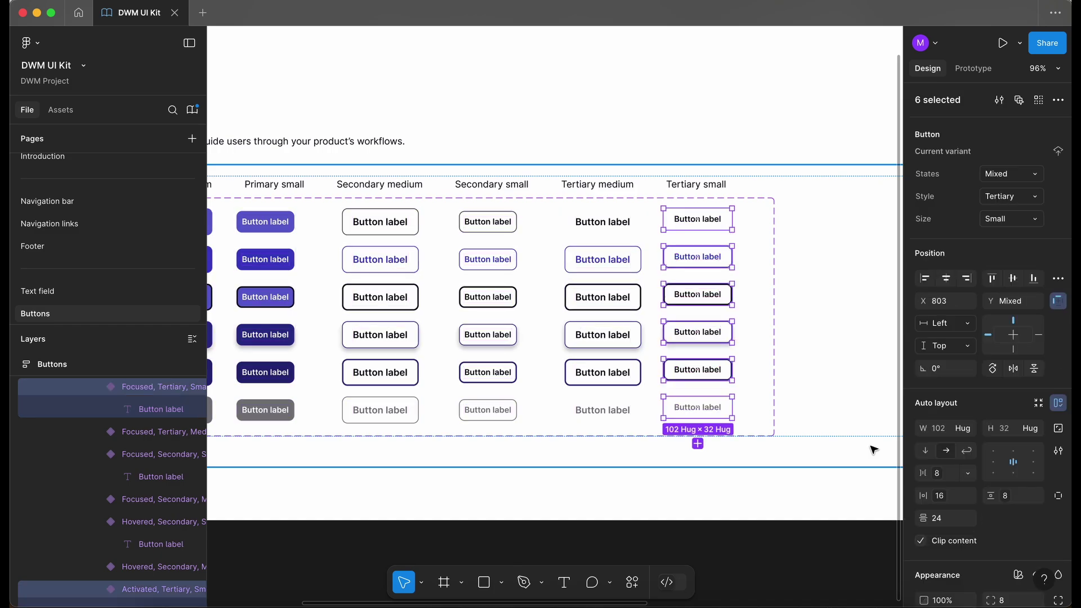
scroll(995, 449, down, 1)
click(942, 483)
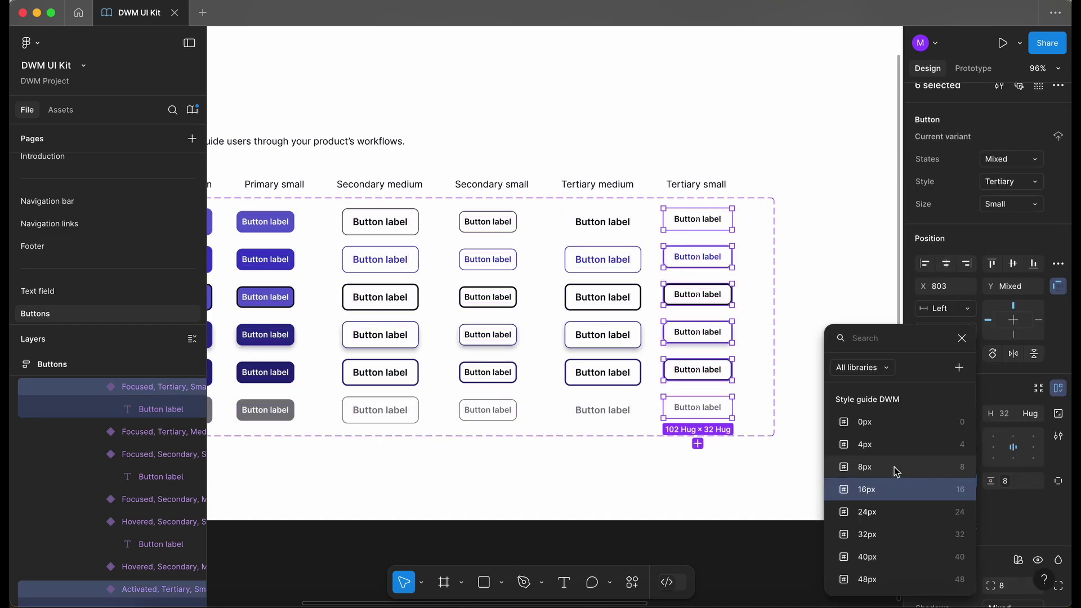
key(Escape)
scroll(730, 223, up, 5)
scroll(732, 226, up, 2)
click(738, 186)
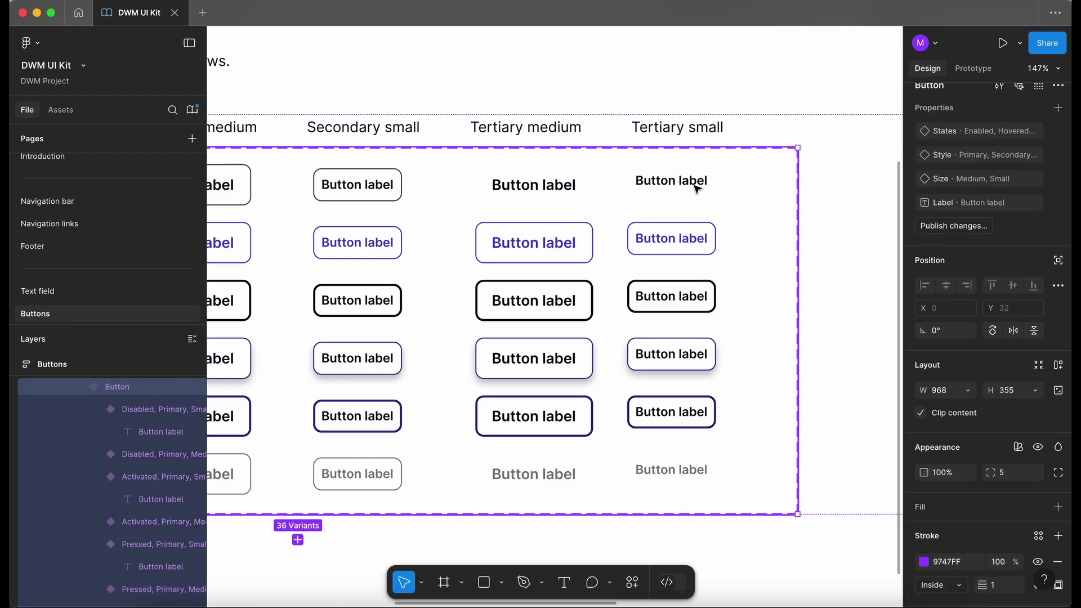
click(698, 189)
scroll(698, 193, down, 4)
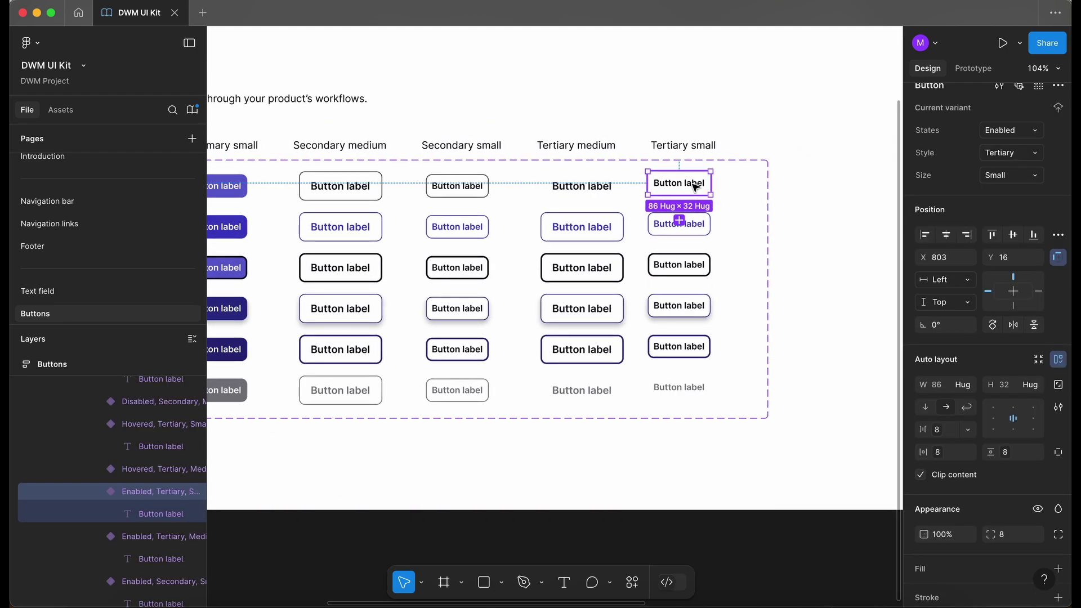
scroll(580, 483, down, 3)
click(581, 483)
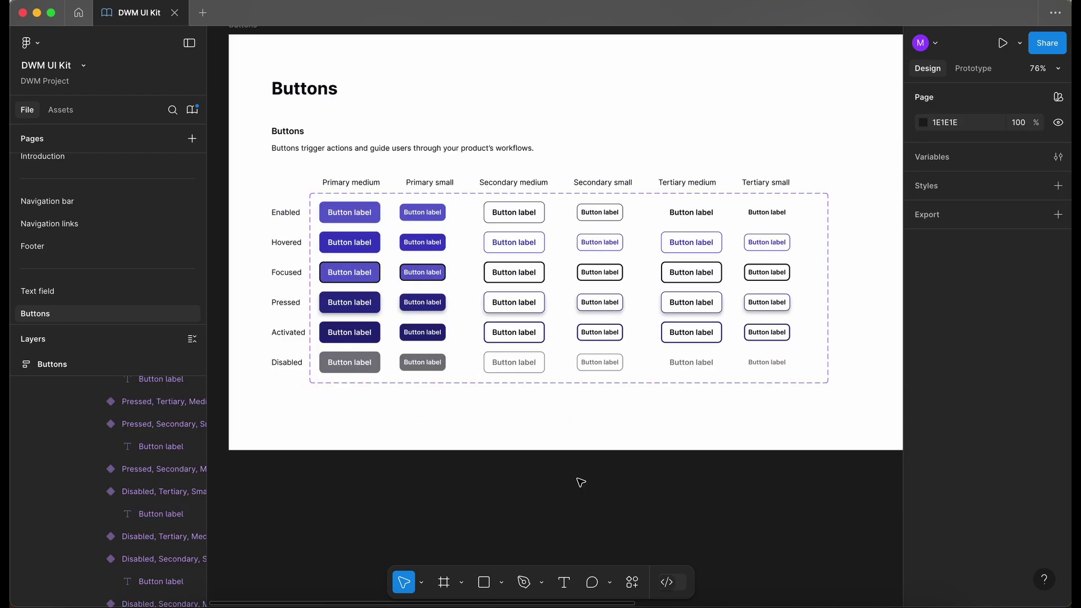
Step: Select the Button component set and collapse all layers of the Buttons page
scroll(126, 447, up, 15)
click(126, 447)
click(192, 339)
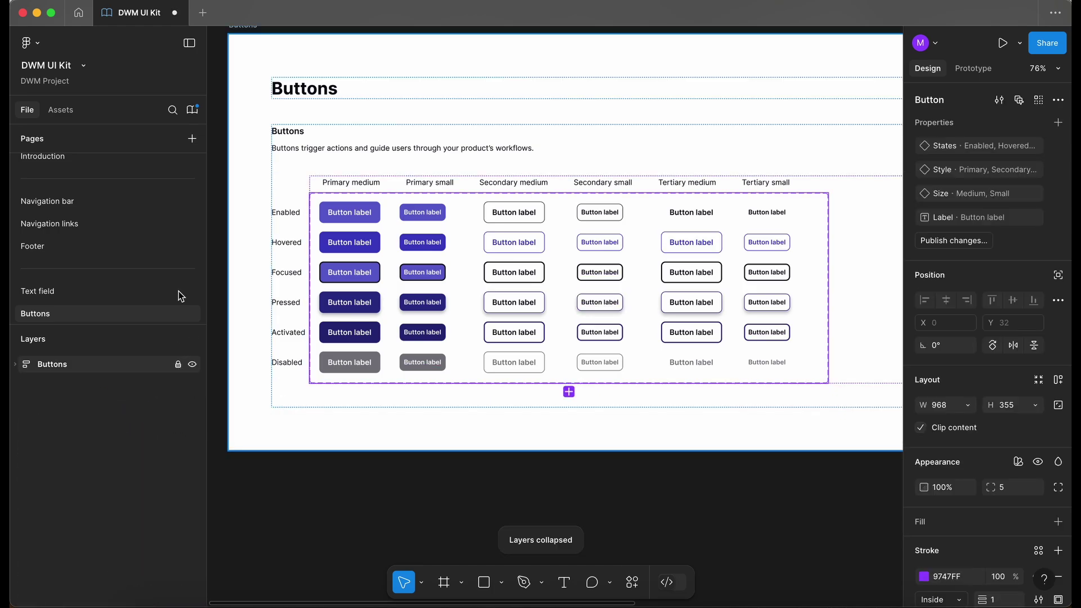
Step: Publish the Button and Footer changes to the library with the description "Added small button sizes"
click(192, 110)
click(766, 150)
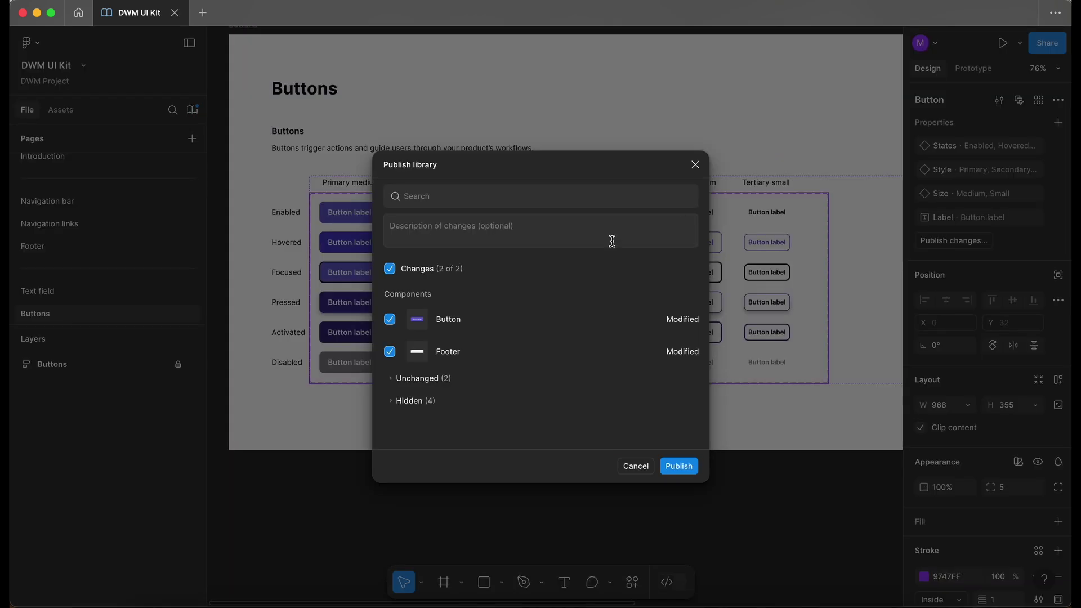
click(495, 221)
text(Added small button s)
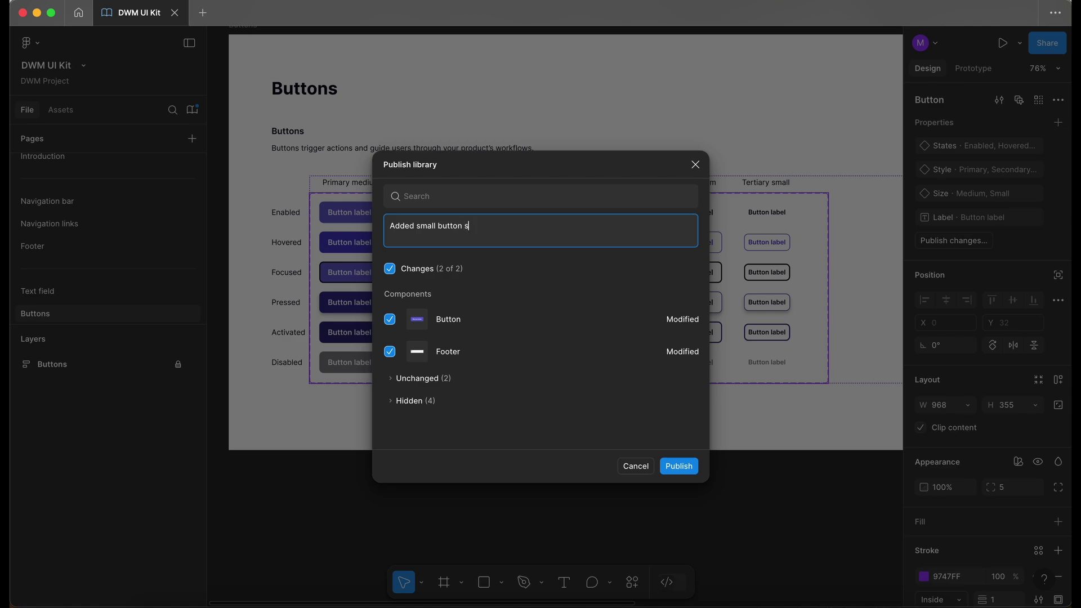
text(izes)
click(691, 468)
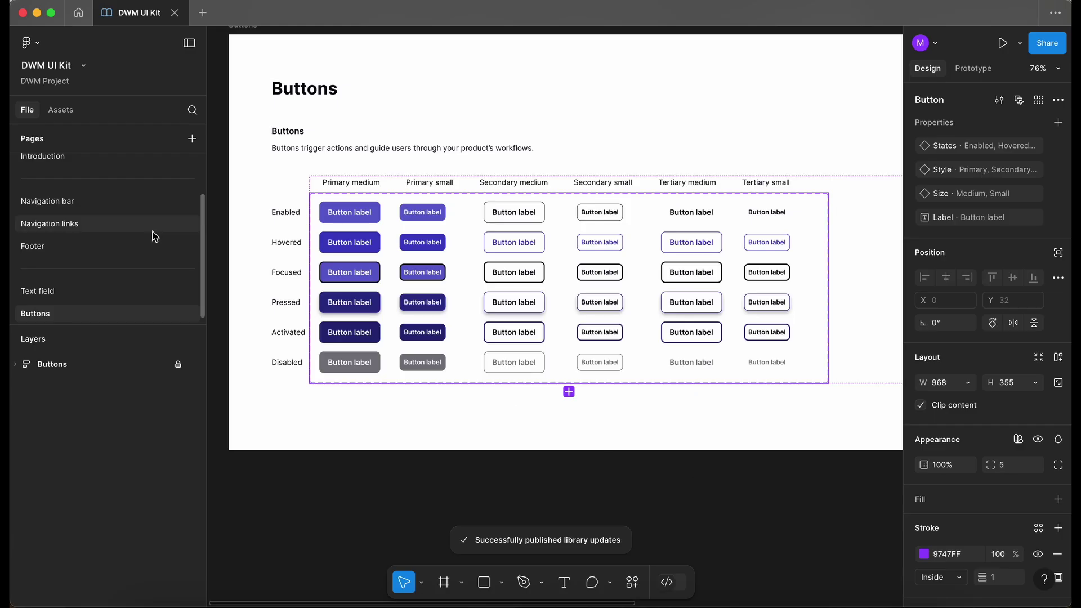
Step: Open the Footer page and set the Submit button's Size to Small in the footer's Subscribe section
click(87, 246)
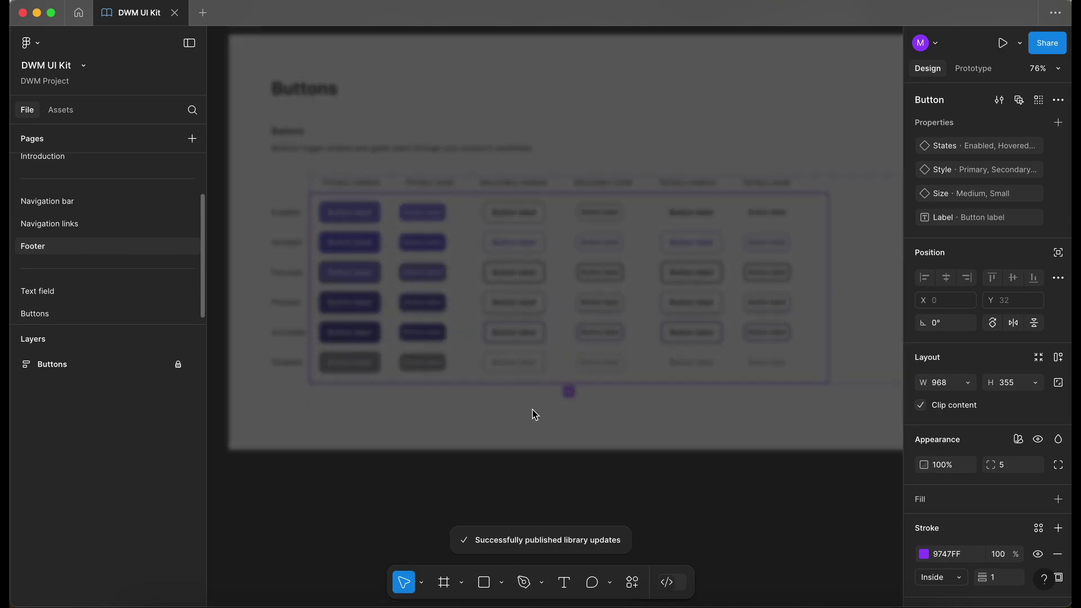
scroll(682, 244, up, 5)
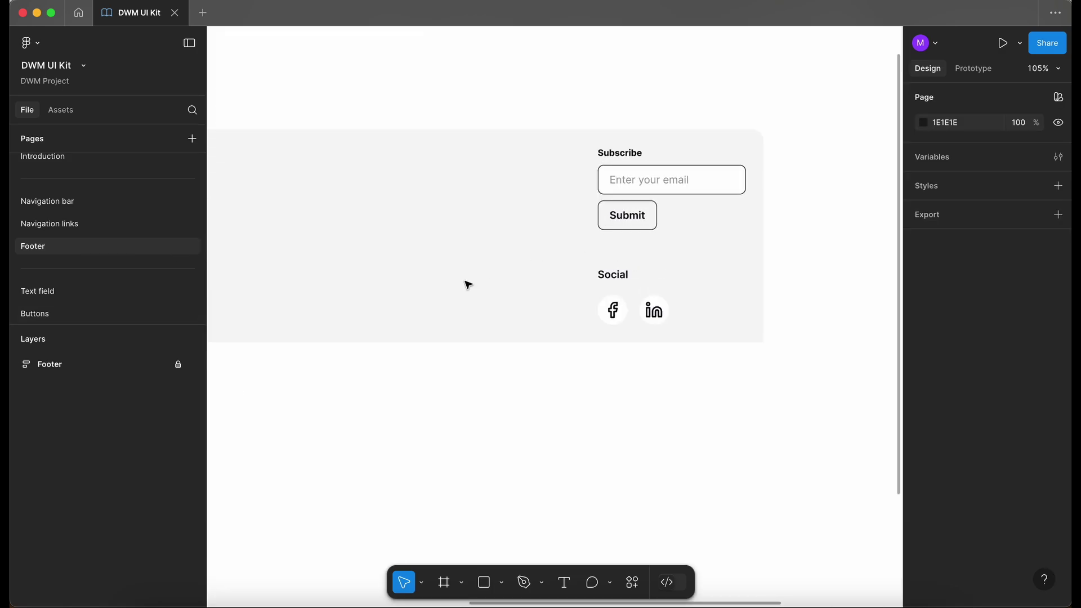
click(647, 218)
scroll(656, 288, down, 3)
Step: Set the auto layout direction of the footer's Subscribe frame to horizontal
click(668, 292)
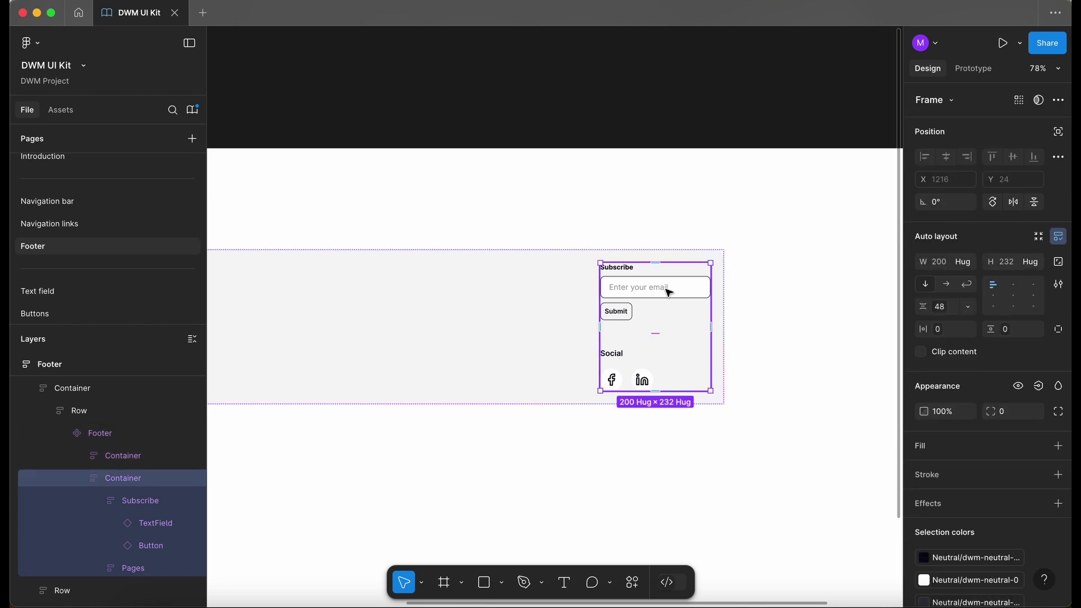
scroll(669, 292, up, 3)
click(669, 292)
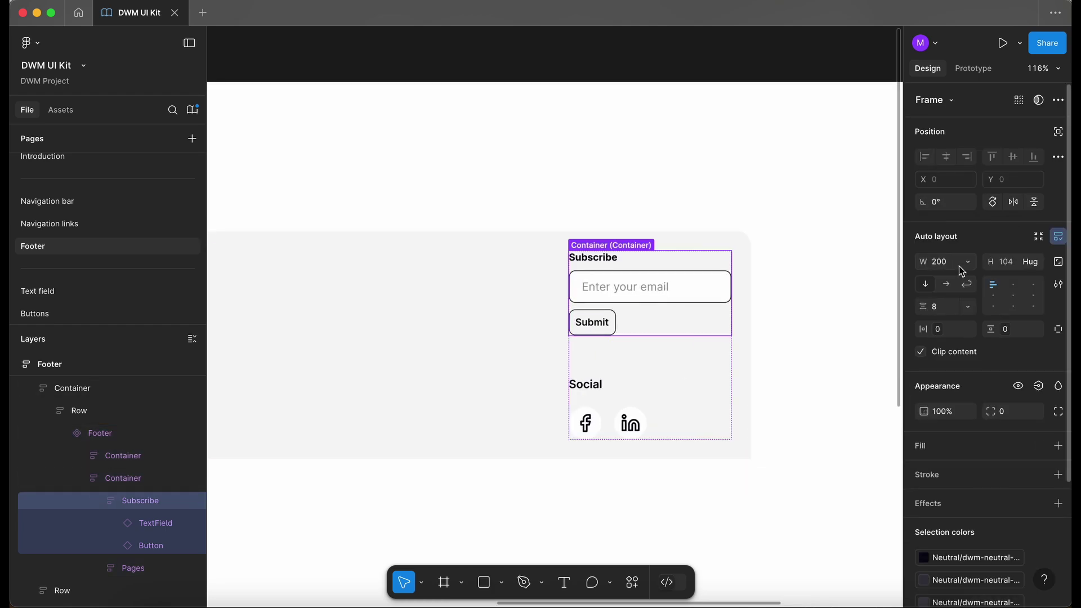
click(946, 284)
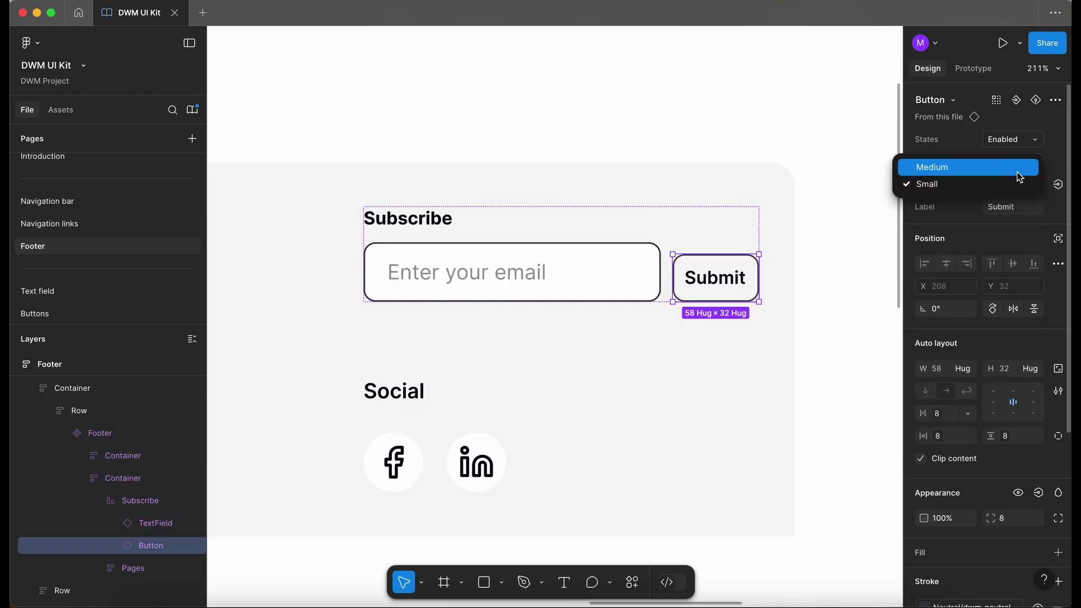
Step: Set the Subscribe section's button to Size Medium and change its label to "Join"
click(1008, 165)
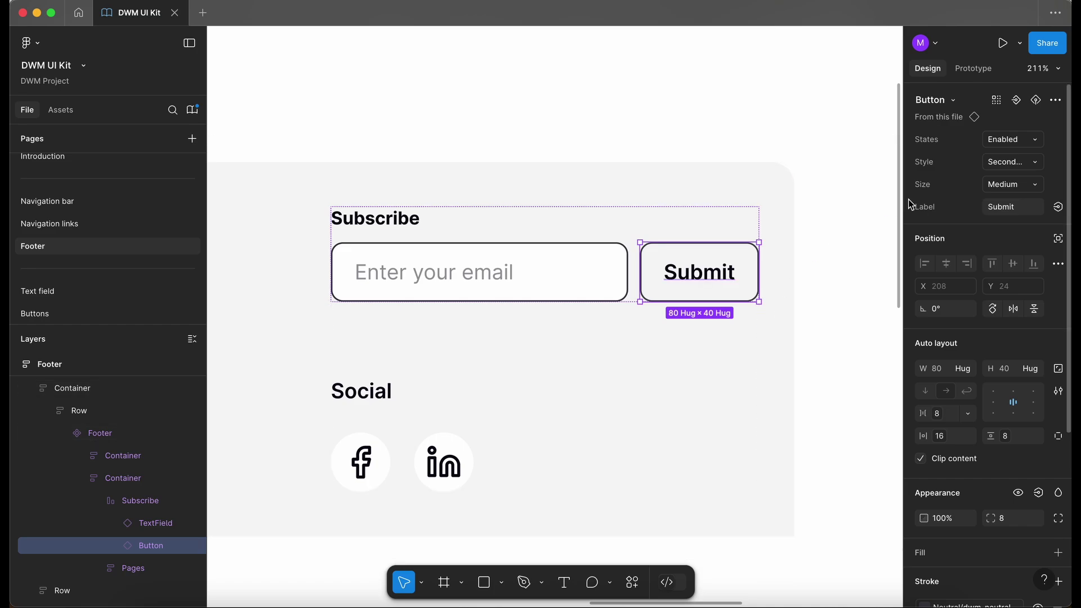
scroll(540, 268, down, 5)
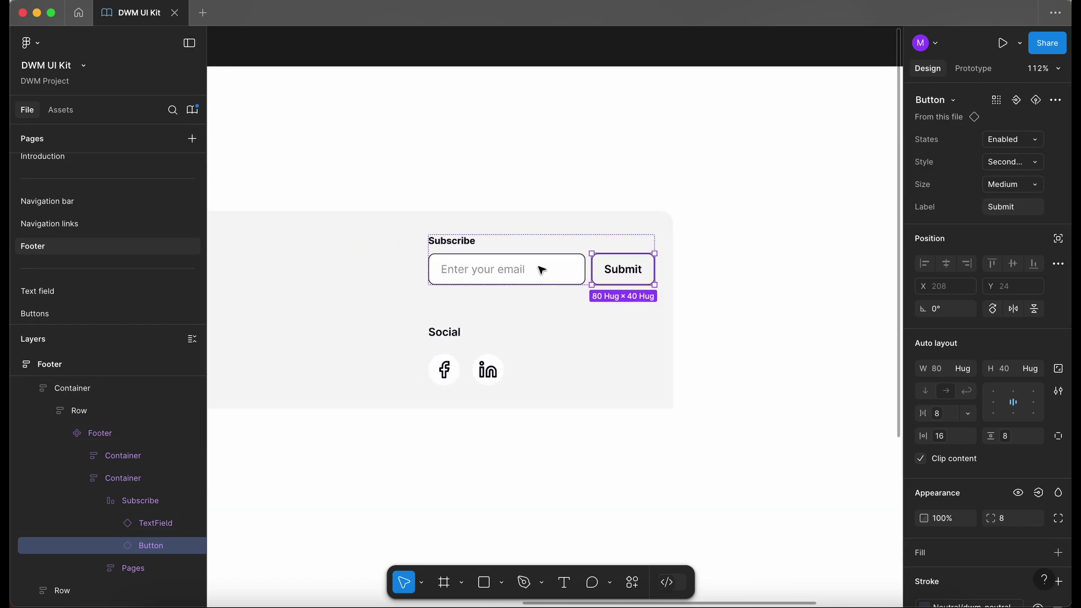
click(492, 287)
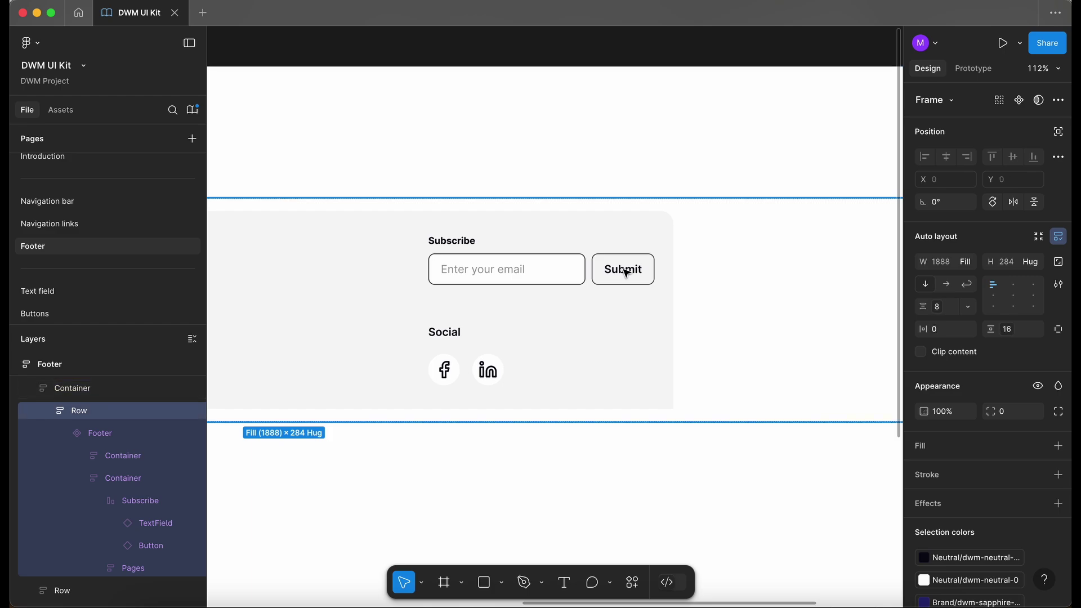
scroll(625, 273, down, 3)
click(712, 111)
key(shift+1)
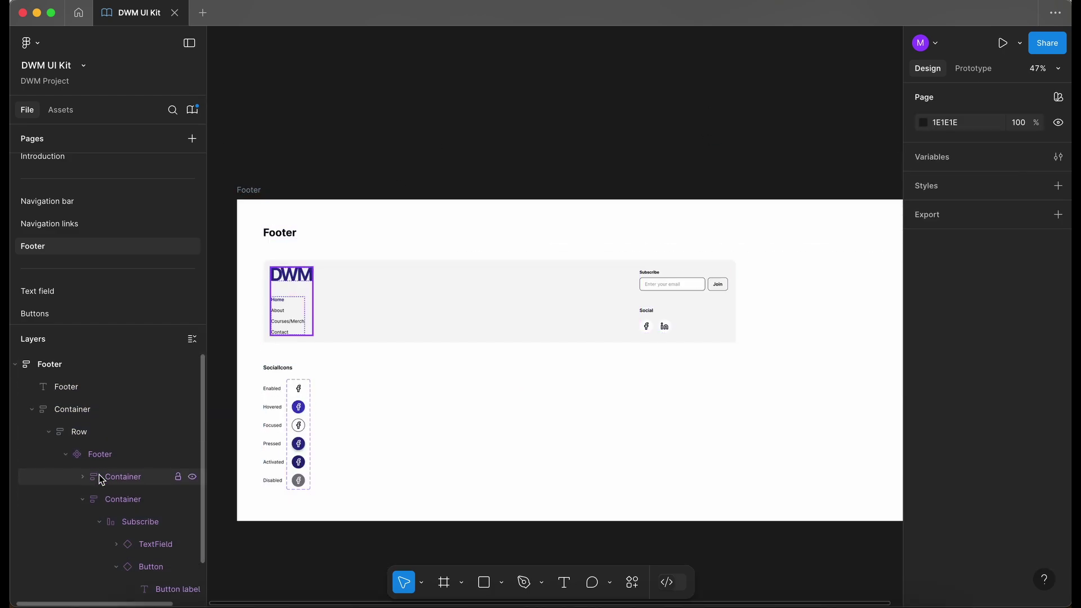
Step: Lock the Footer frame and publish the Footer change with the description "Updated footer subscribe section."
click(15, 365)
click(178, 365)
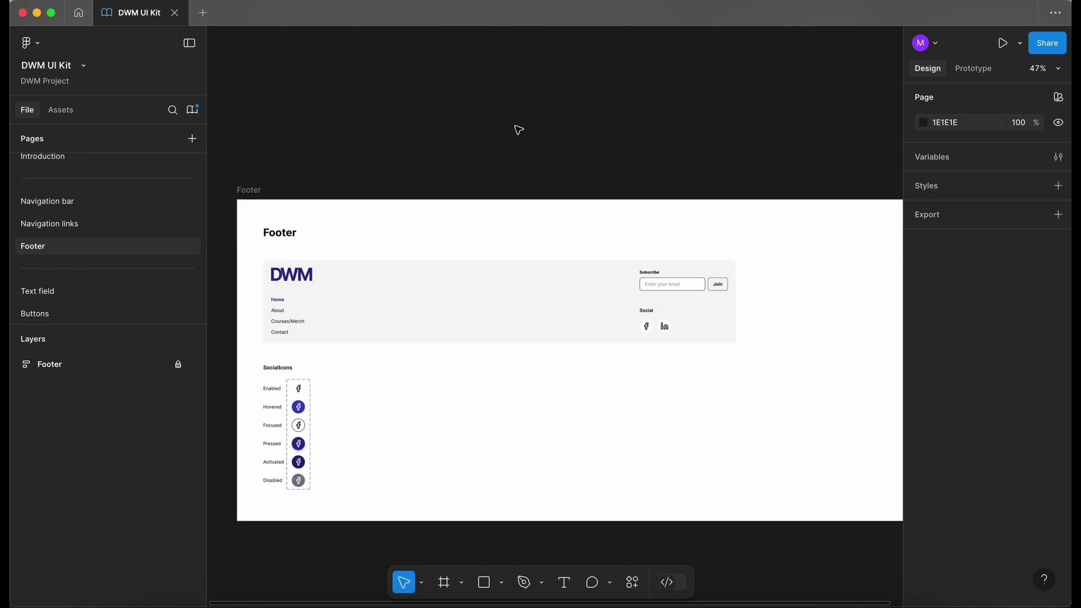
key(alt+super+o)
click(784, 150)
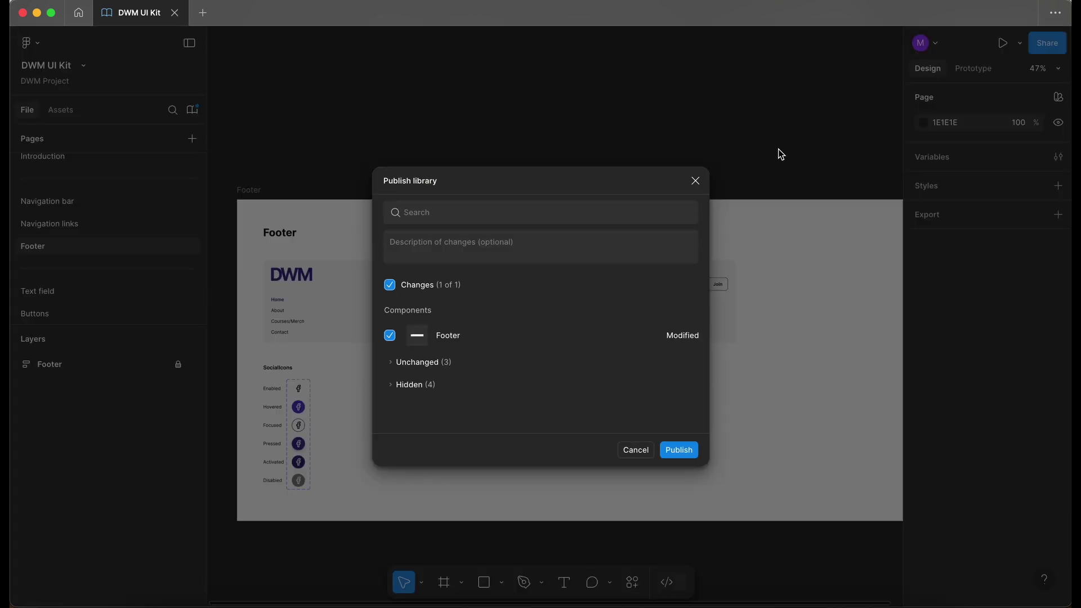
click(471, 250)
text(Updated footer subscribe section.)
click(679, 450)
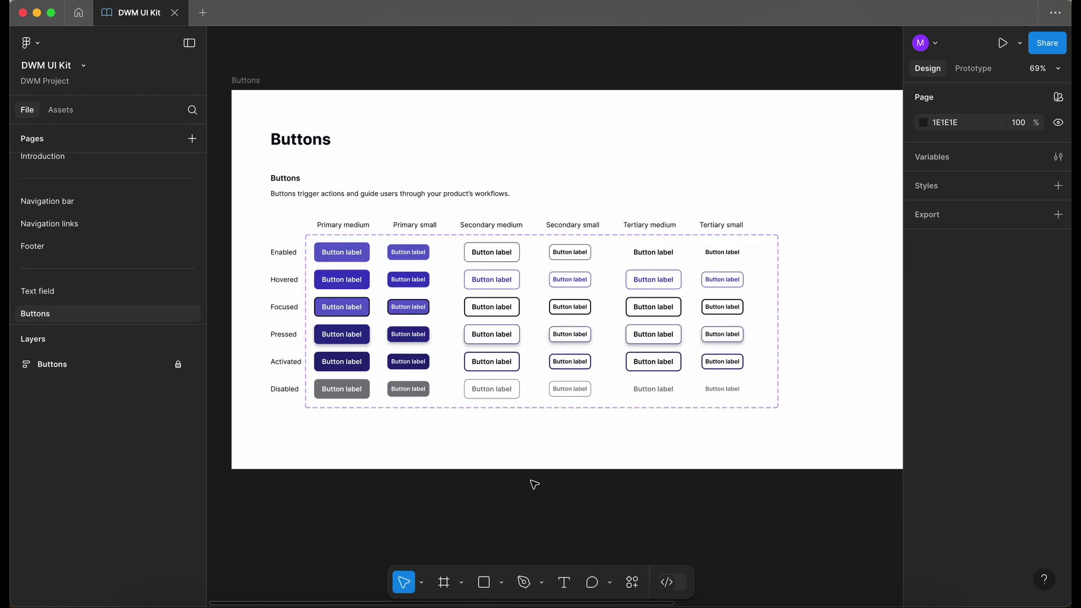
Step: Switch to the DWM research file and examine the sections of the home page and About us wireframes for reusable components
scroll(487, 495, up, 3)
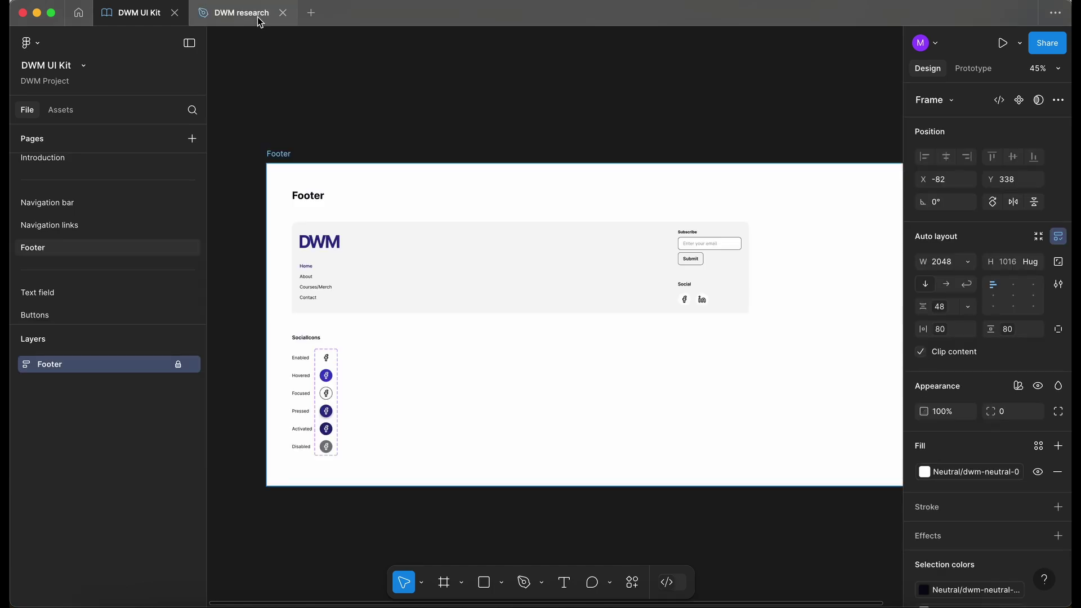
click(258, 12)
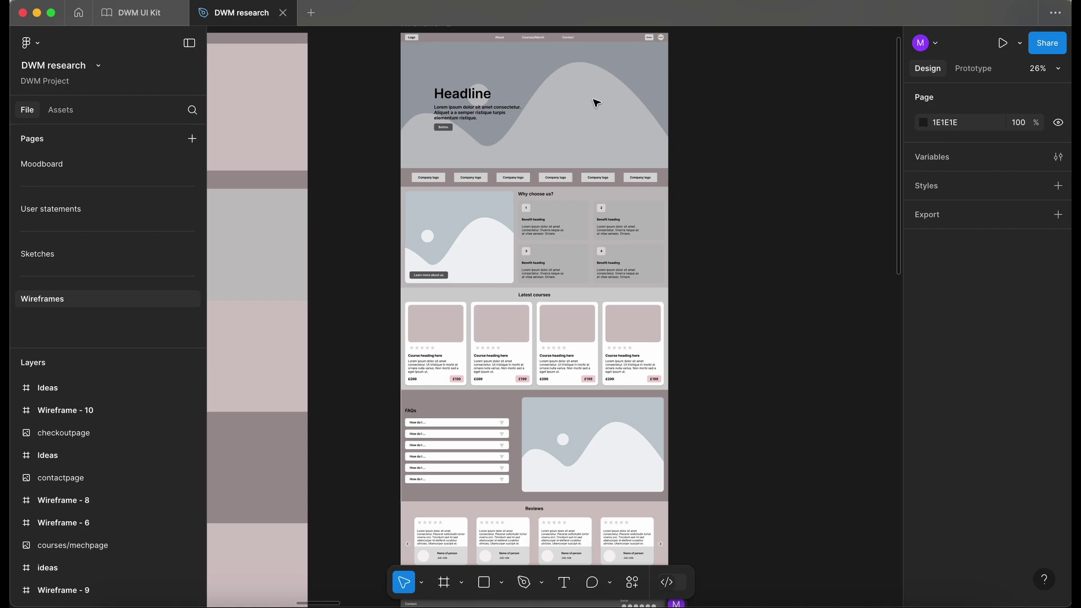
scroll(596, 102, up, 5)
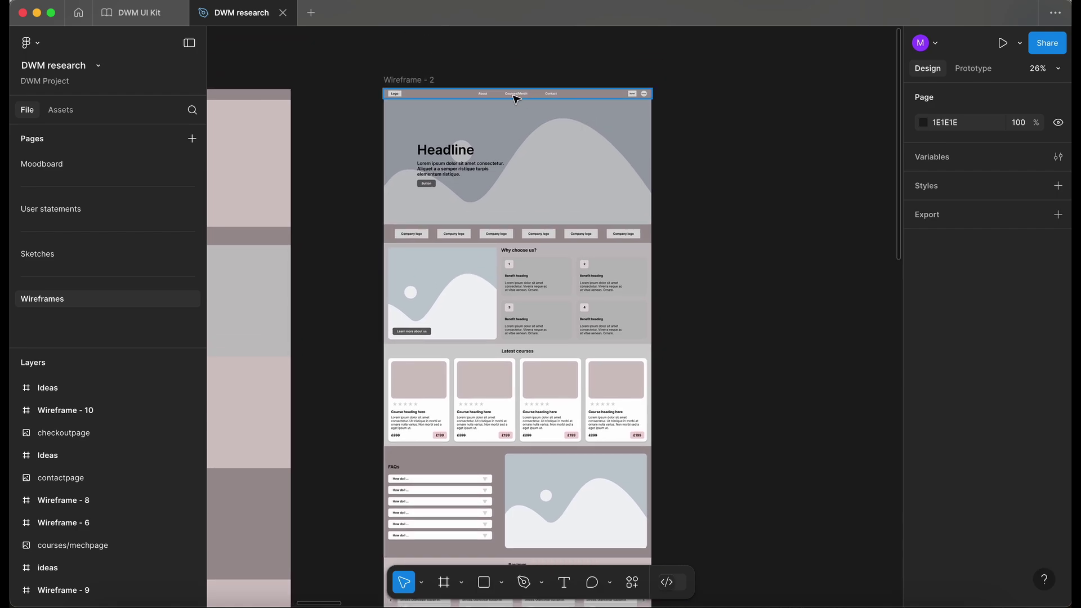
scroll(516, 99, down, 5)
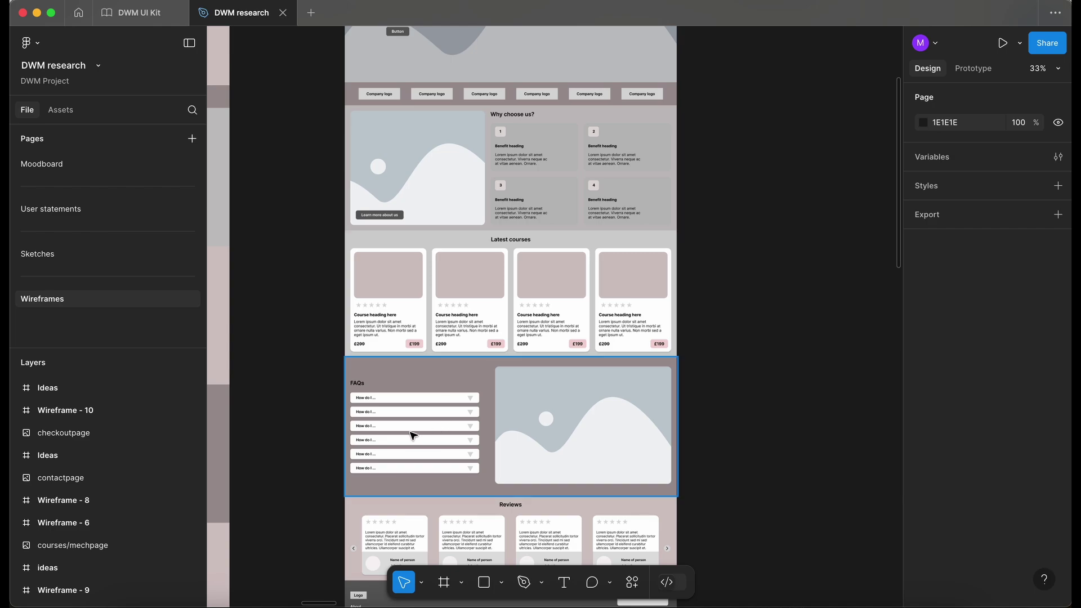
scroll(414, 436, up, 5)
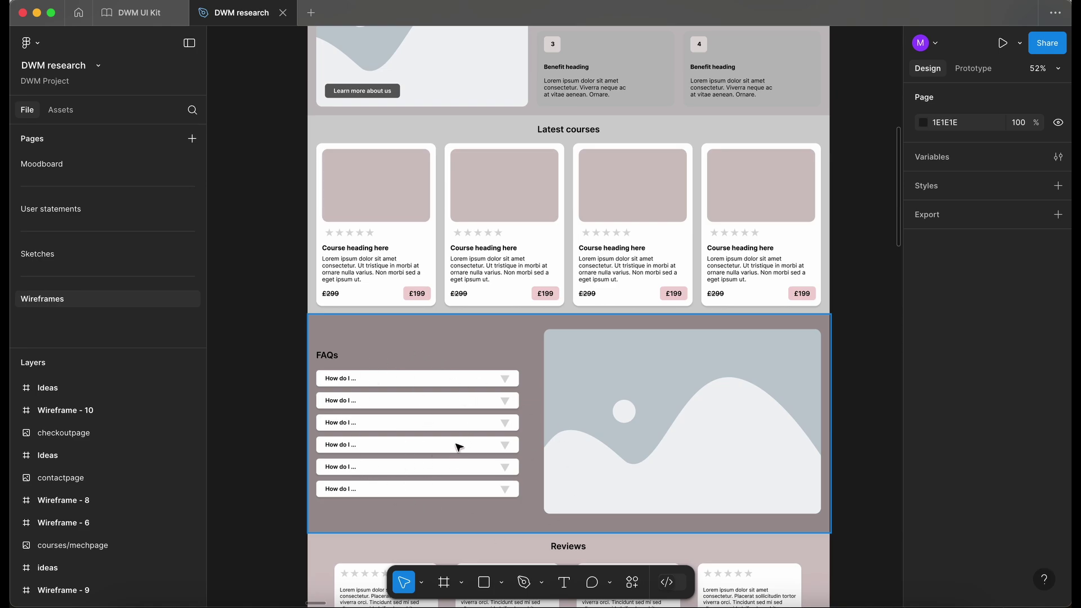
scroll(457, 447, down, 5)
scroll(428, 349, right, 5)
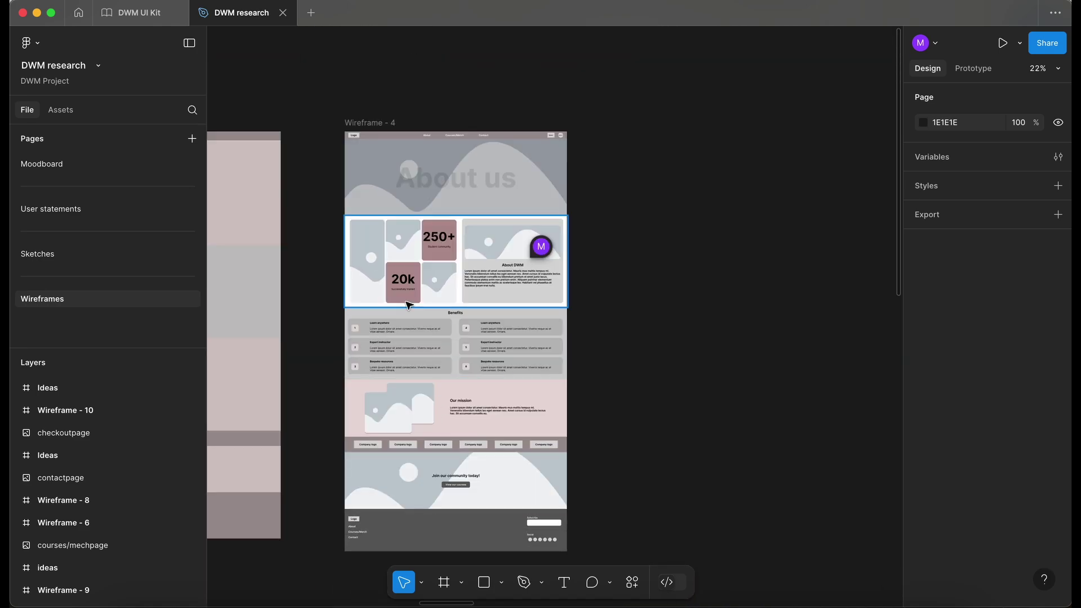
scroll(407, 305, up, 5)
scroll(434, 194, up, 1)
scroll(467, 244, down, 4)
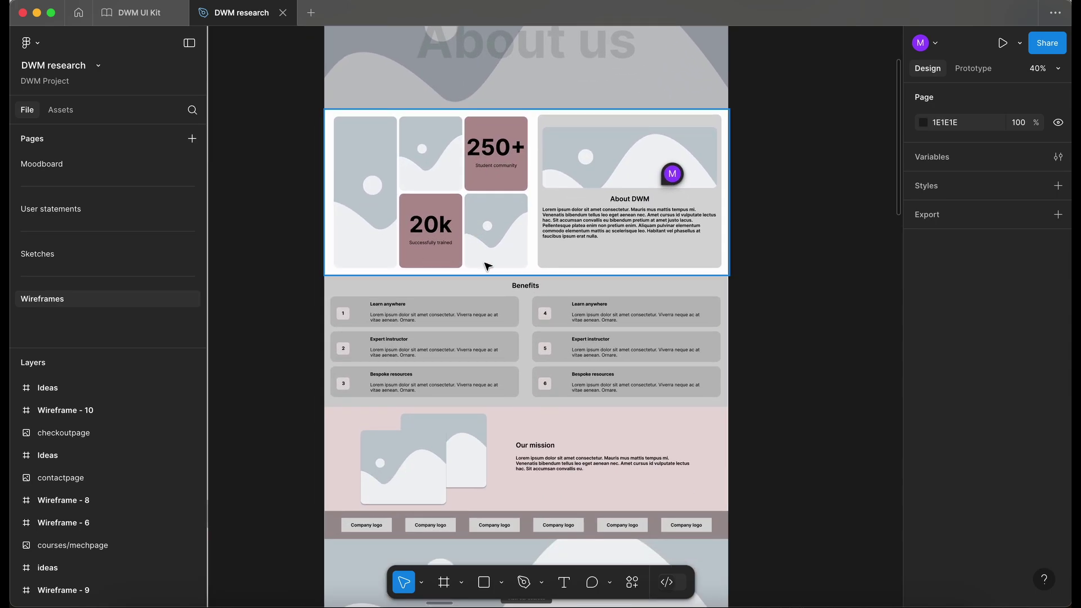
scroll(468, 341, down, 2)
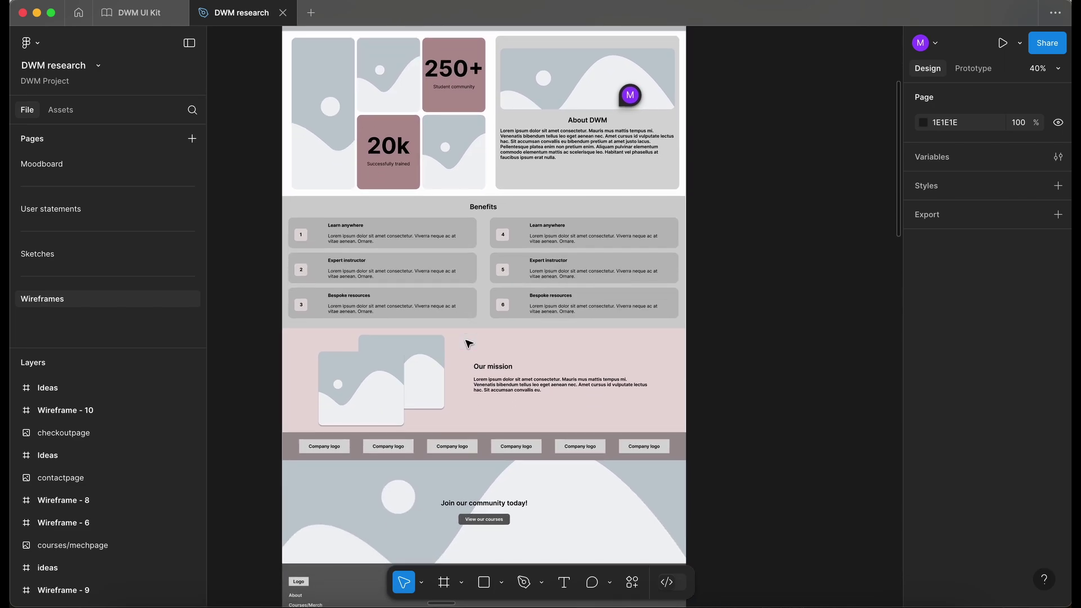
scroll(466, 340, down, 3)
Step: Examine the Courses/Merch wireframe's filters and cards and the Get in touch wireframe's contact form
scroll(428, 410, right, 15)
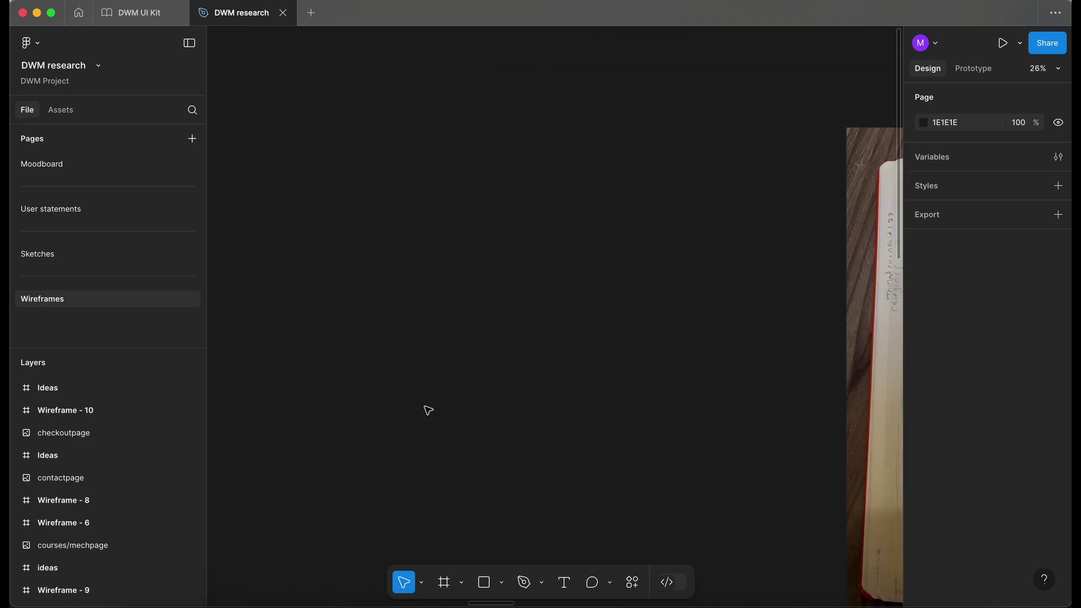
scroll(496, 306, right, 2)
scroll(495, 307, down, 2)
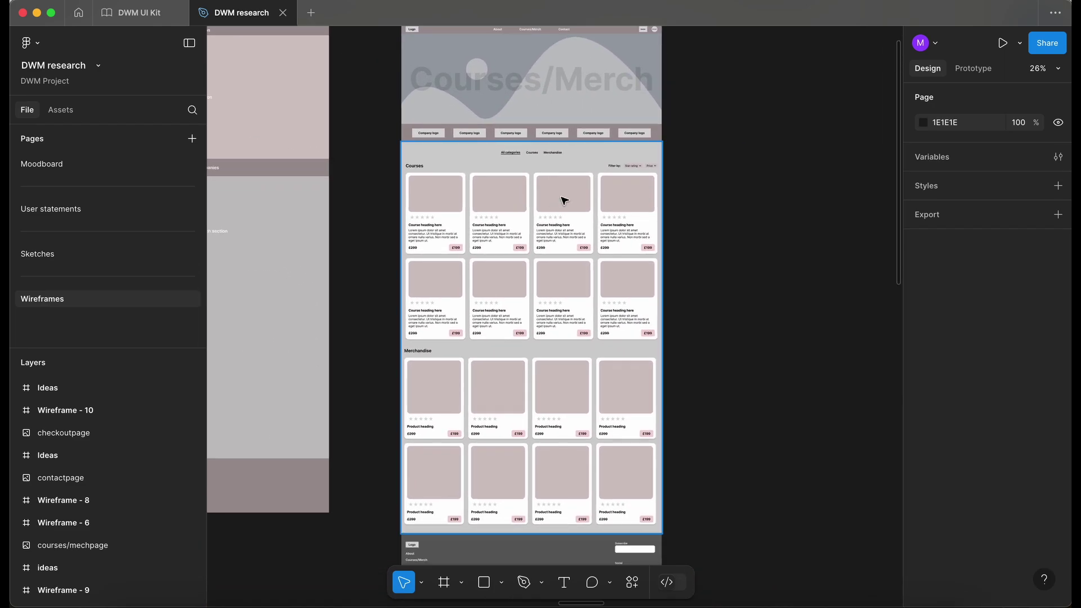
scroll(506, 206, down, 2)
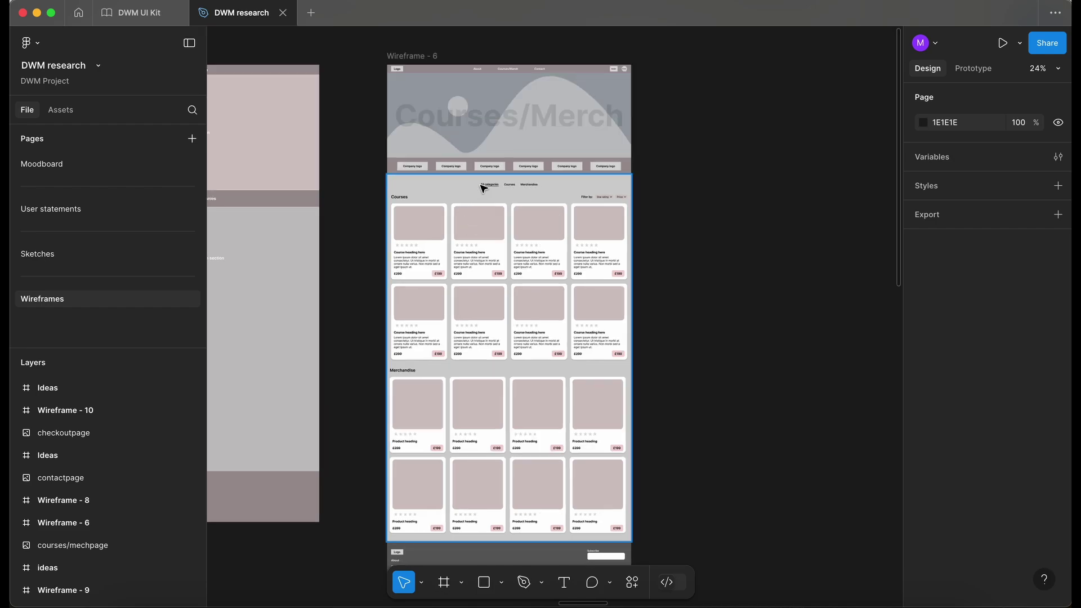
scroll(483, 187, up, 2)
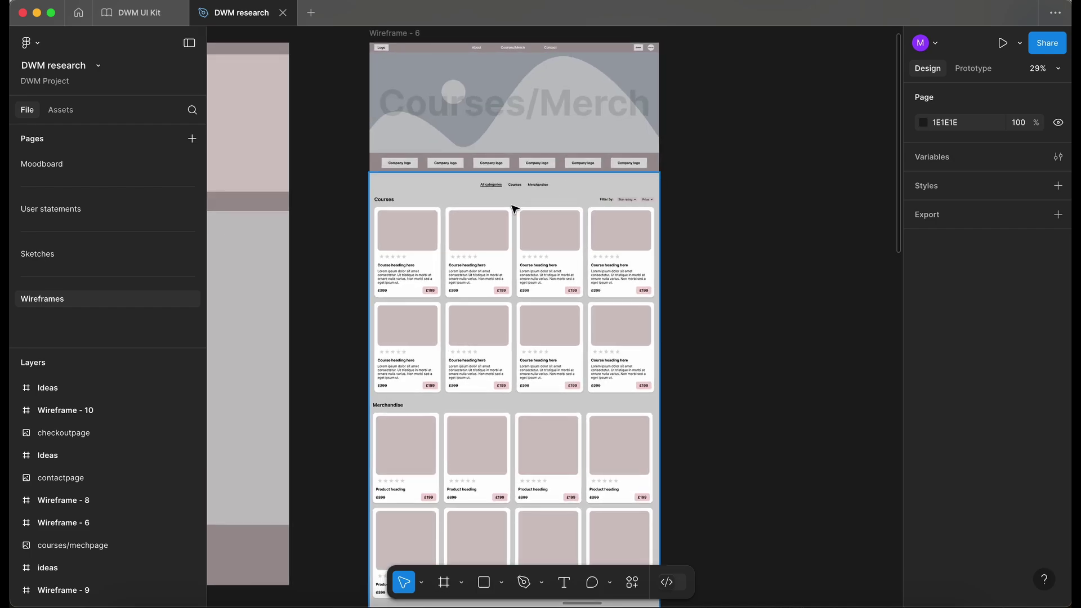
scroll(514, 209, down, 2)
scroll(514, 205, right, 10)
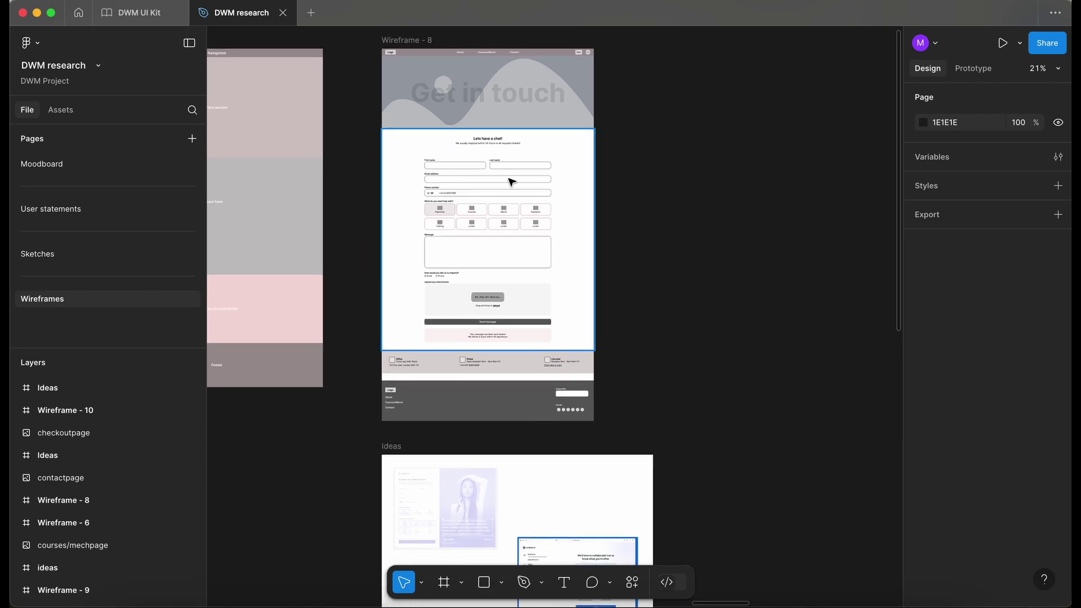
scroll(505, 138, up, 5)
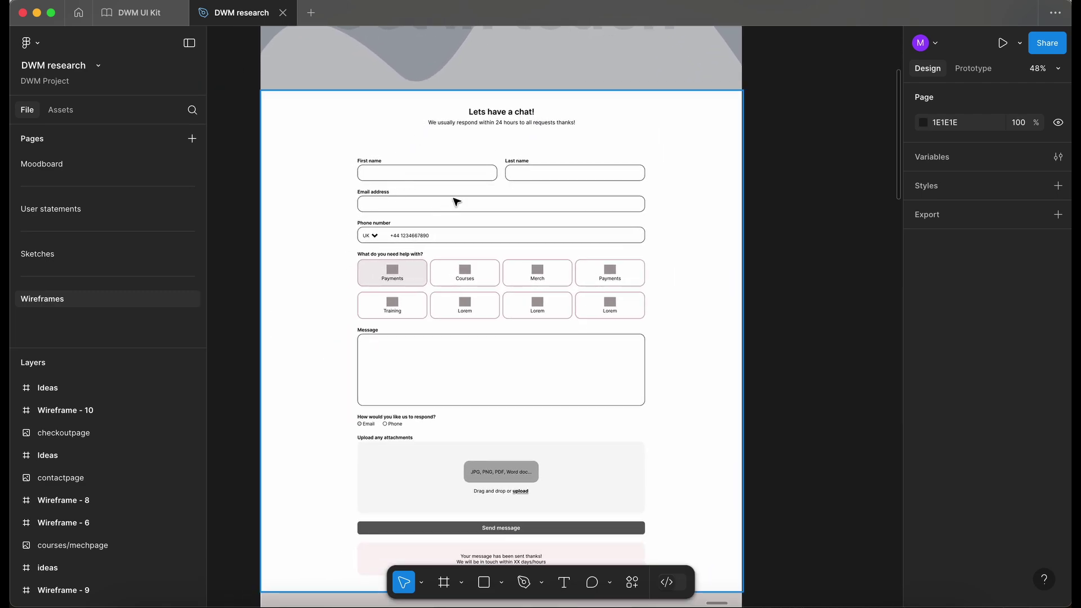
Step: Examine the rest of the Get in touch form, the Secure checkout wireframe and the home page's FAQs section for reusable components
scroll(489, 193, down, 2)
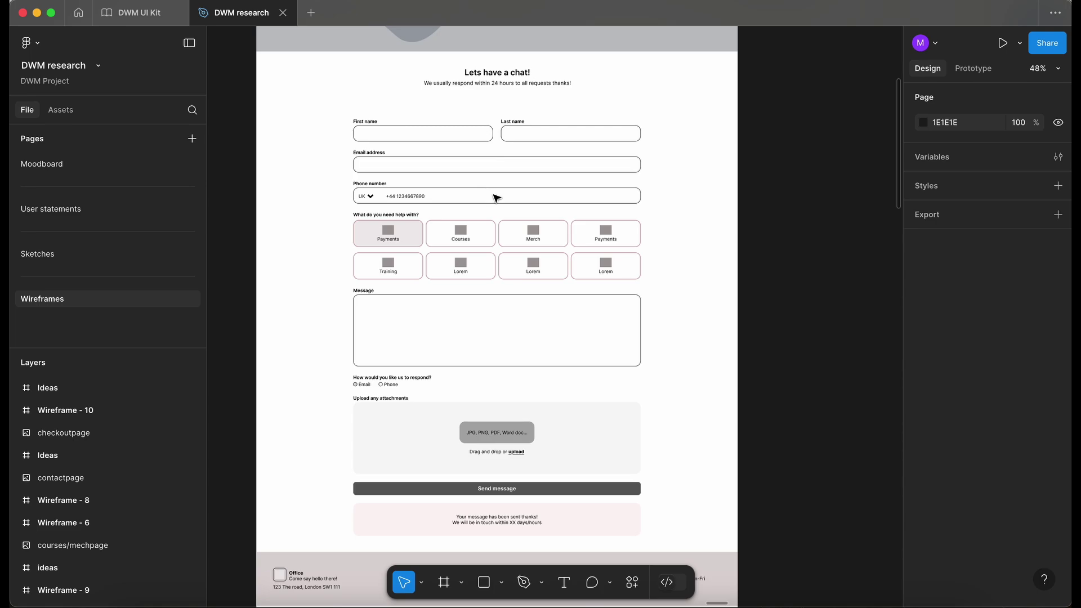
scroll(406, 338, down, 3)
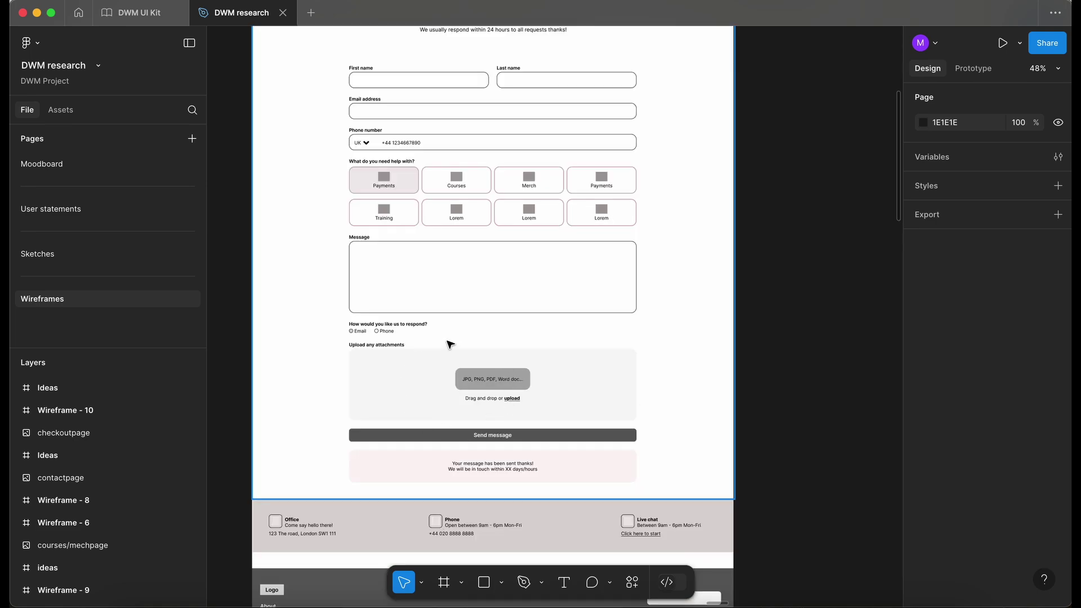
scroll(451, 345, down, 3)
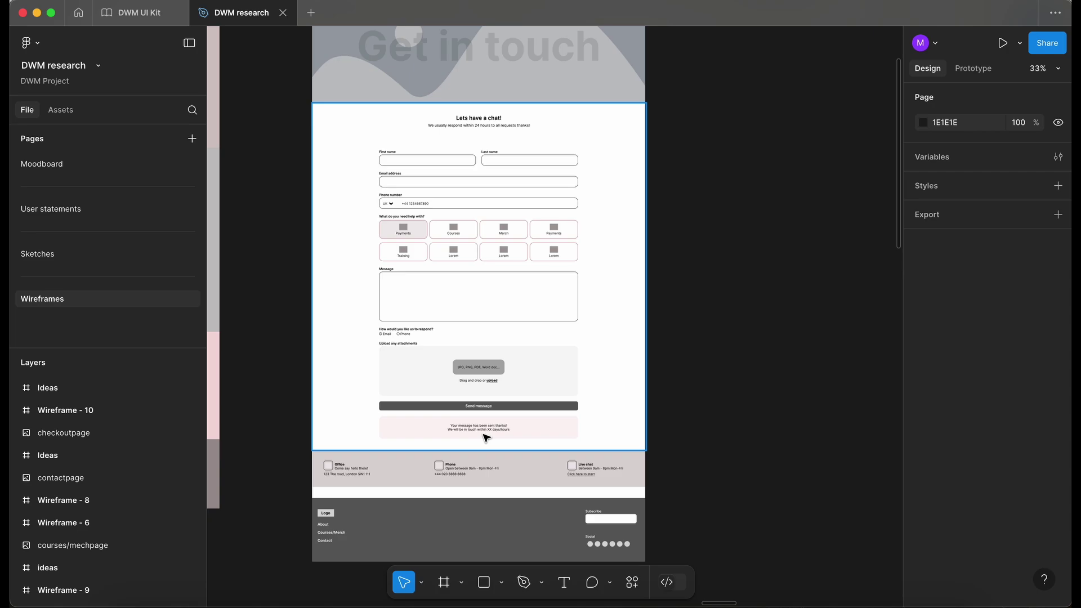
scroll(484, 437, down, 5)
scroll(536, 409, up, 5)
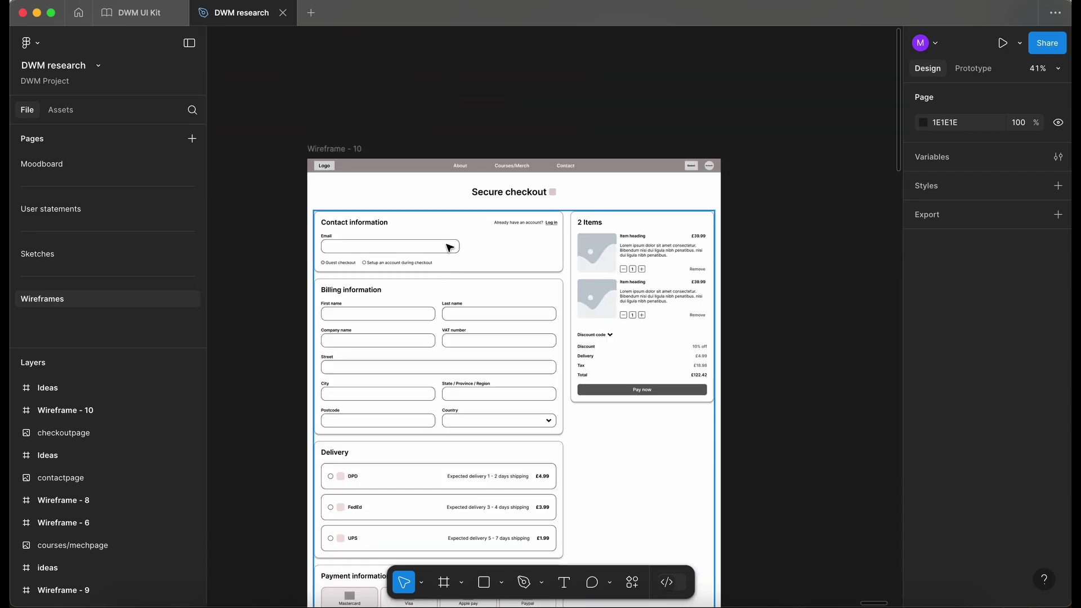
scroll(500, 319, down, 3)
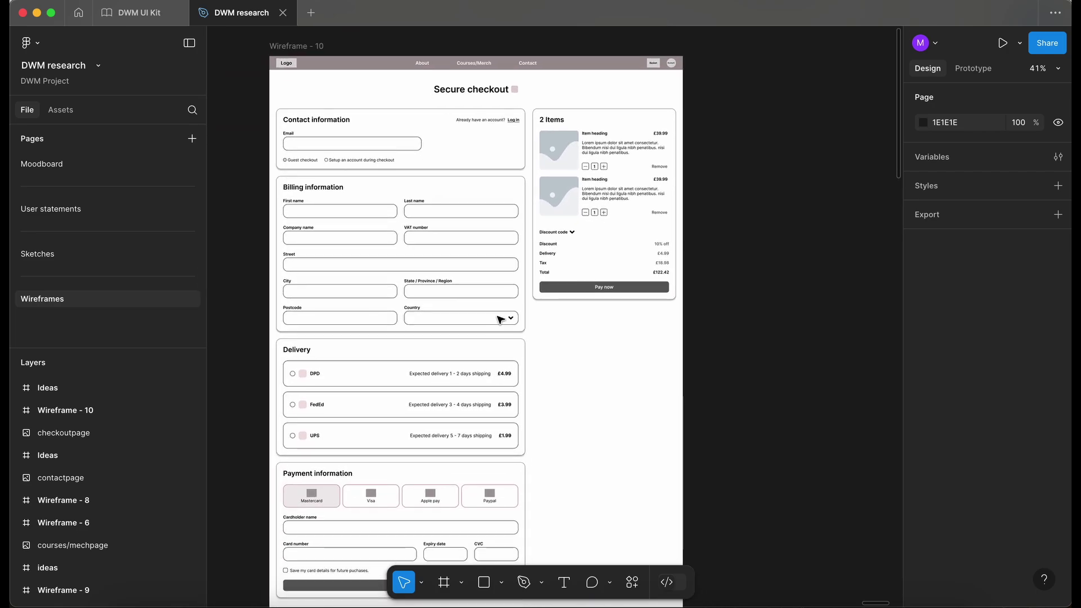
scroll(430, 380, left, 2)
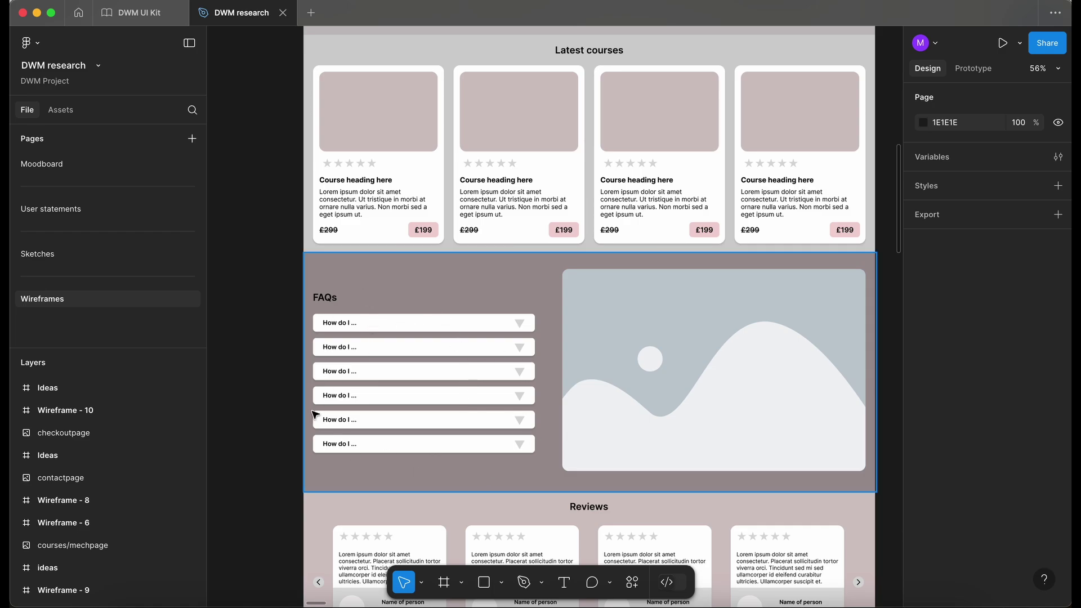
scroll(423, 376, down, 1)
scroll(423, 376, right, 1)
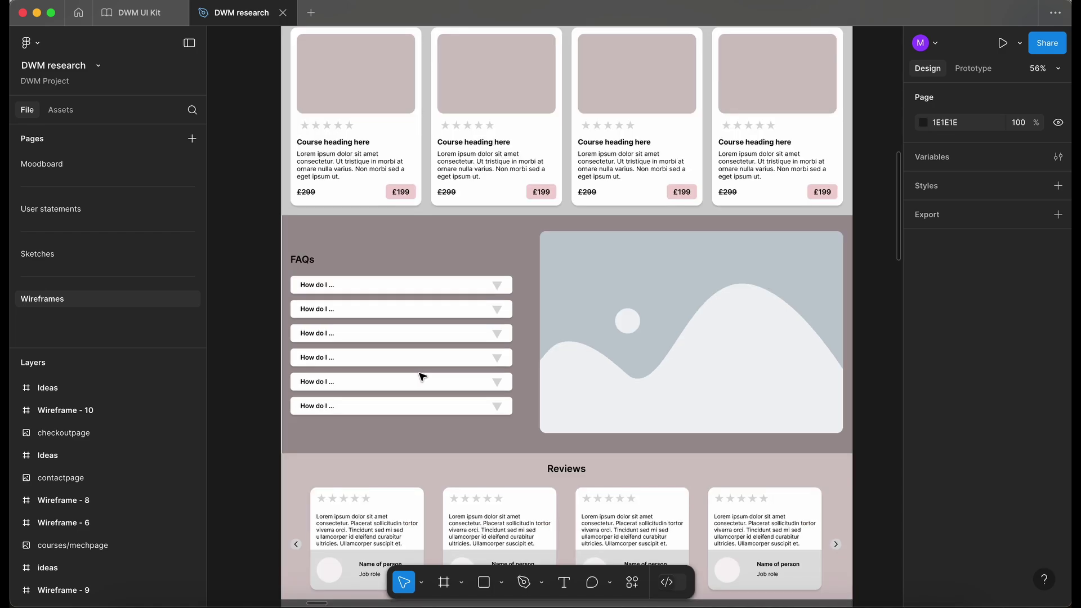